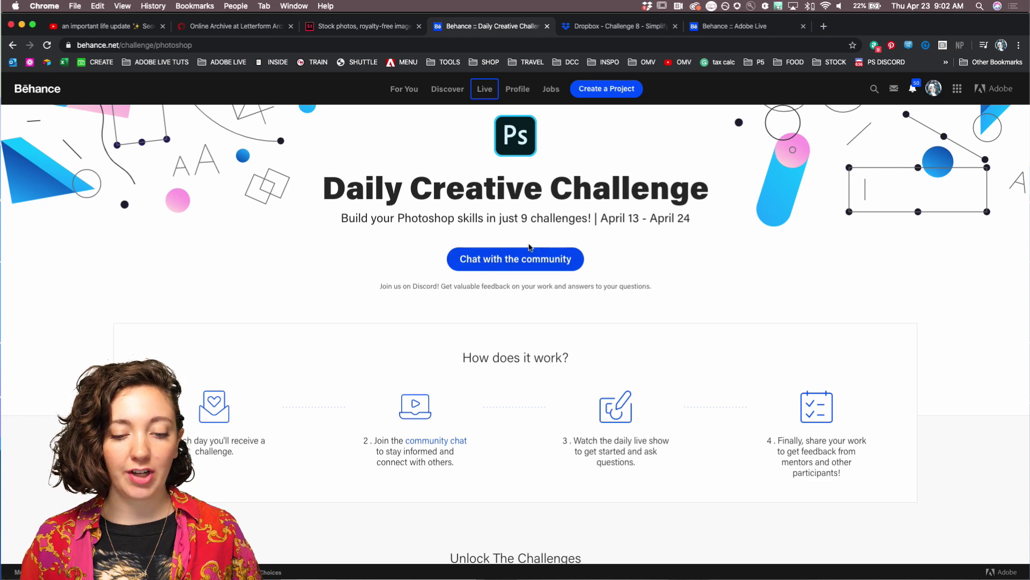
Review the Behance Daily Creative Challenge page down to the Layer Styles challenge, and check the Challenge 8 files on Dropbox
scroll(511, 270, "down", 10)
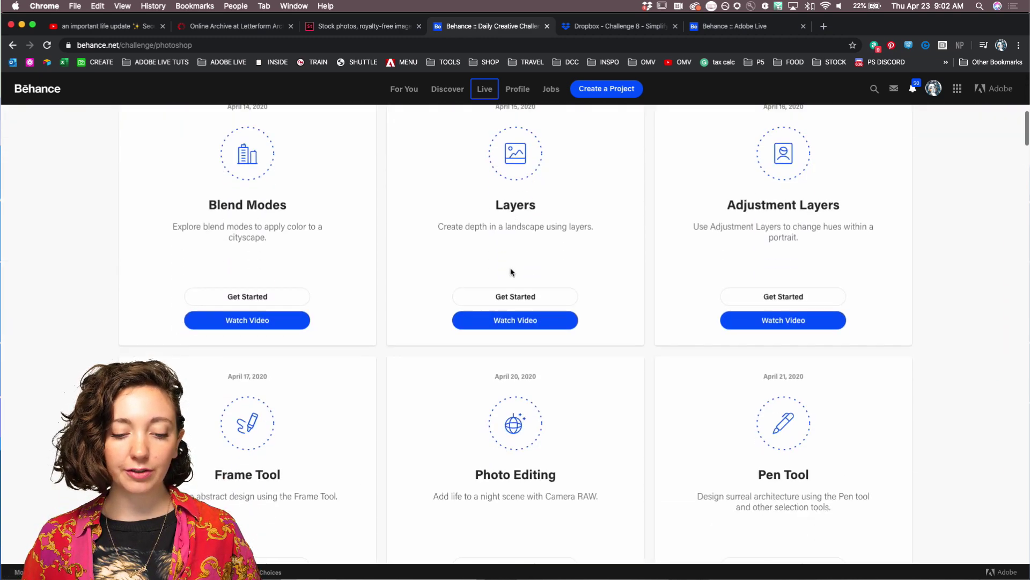
scroll(511, 272, "down", 8)
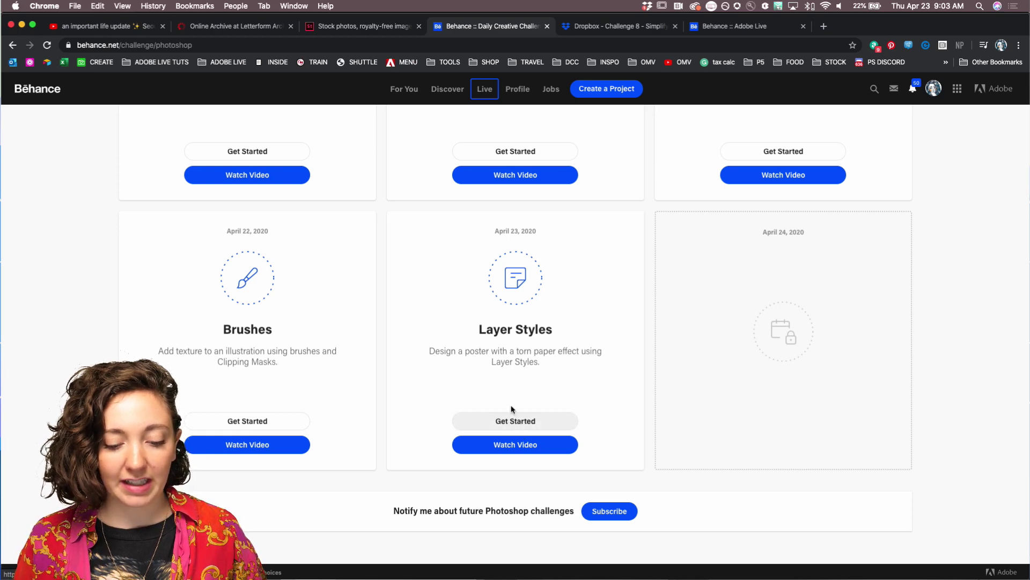
left_click(590, 30)
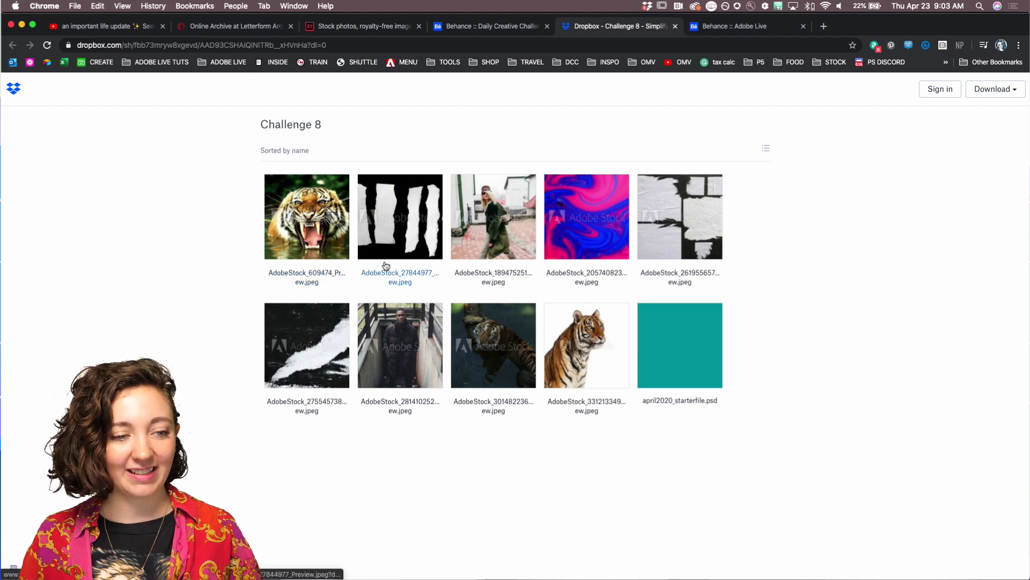
left_click(472, 28)
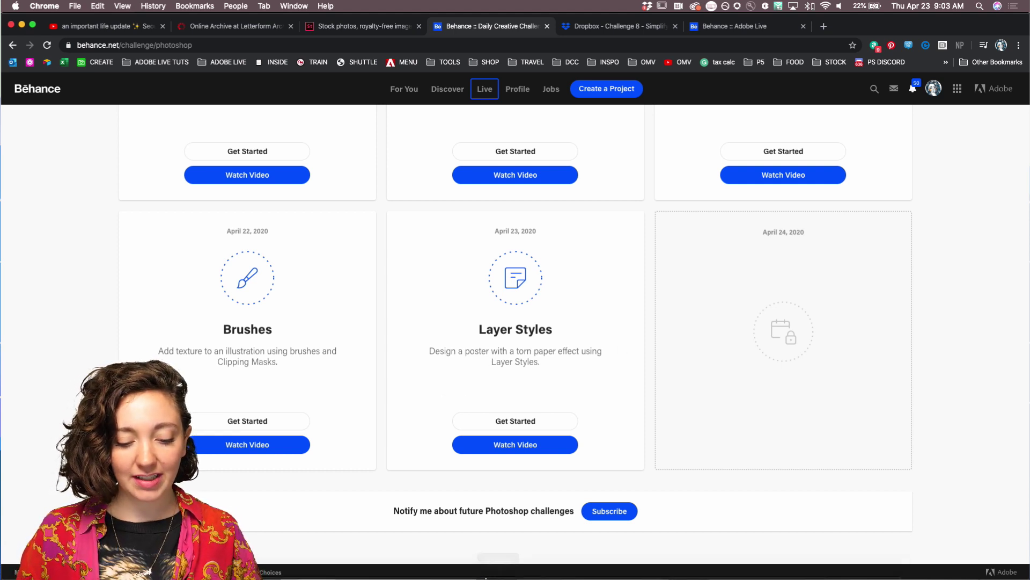
Switch to Discord to look over the current-challenge channel of the Adobe Photoshop server, and return to the challenge page
mouse_move(490, 577)
left_click(497, 555)
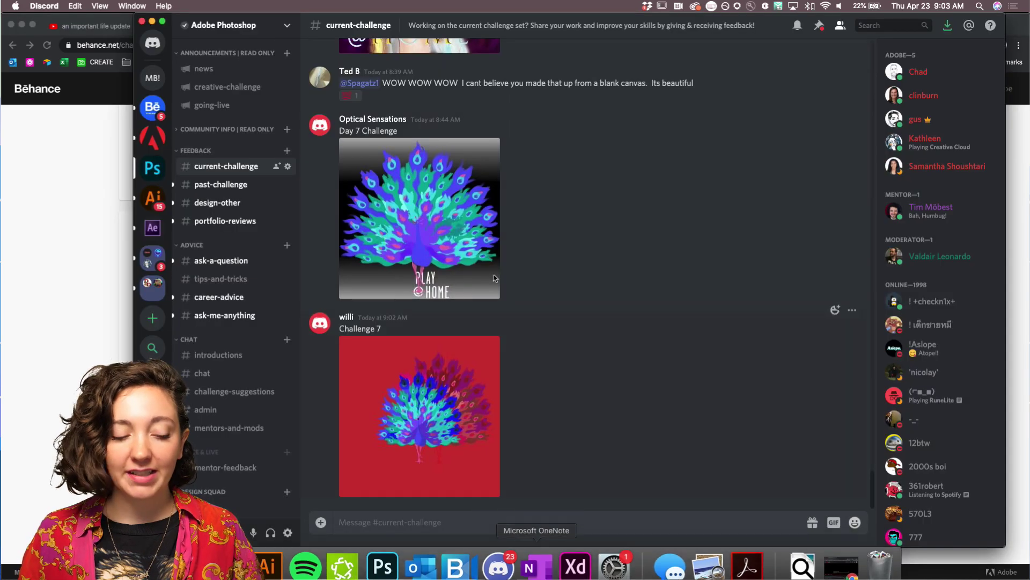
left_click_drag(482, 22, 442, 22)
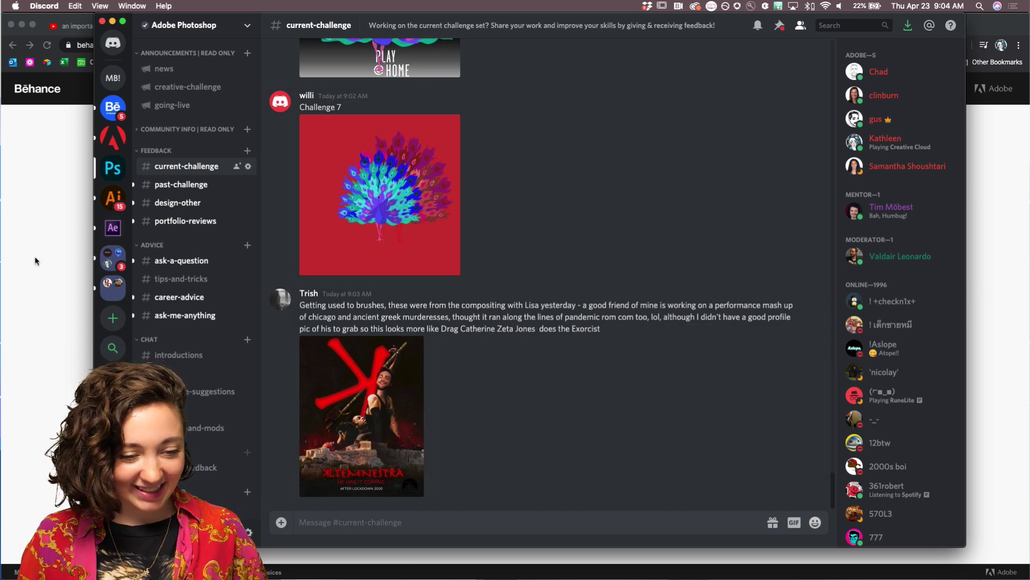
left_click(24, 279)
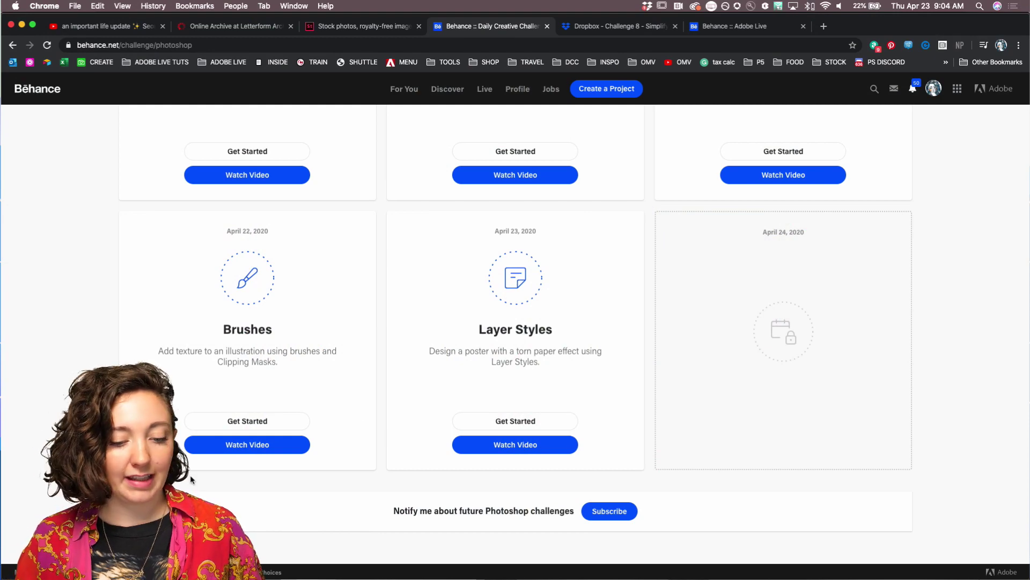
Look over the Next Steps section of the challenge page and go back to the page's beginning
scroll(481, 379, "down", 3)
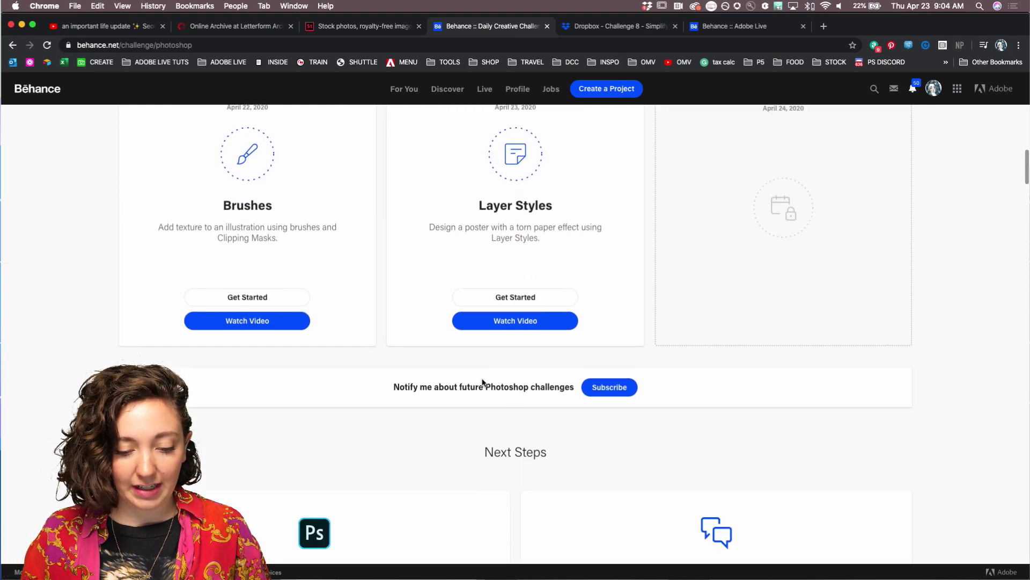
scroll(481, 382, "down", 5)
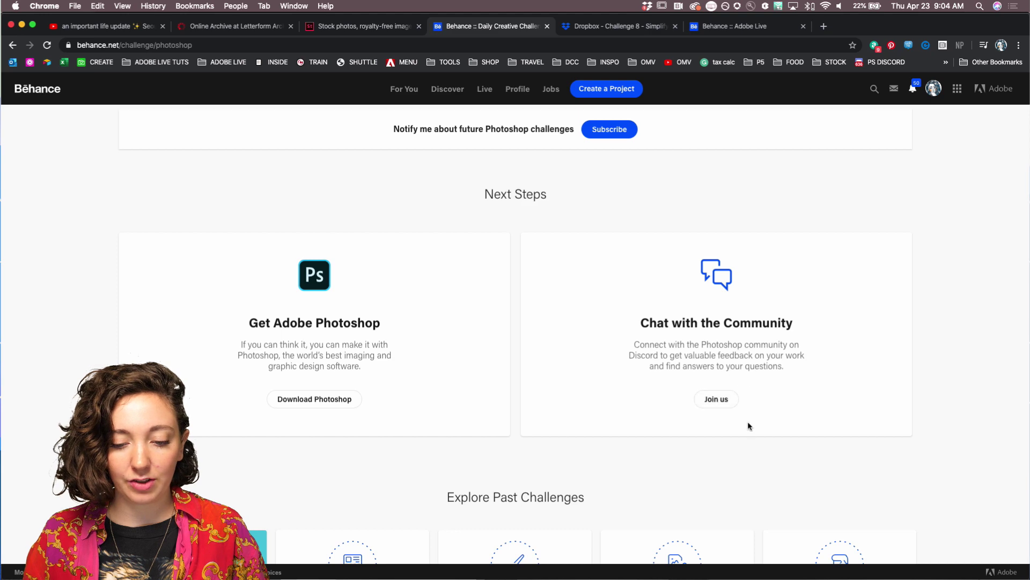
scroll(621, 380, "up", 6)
scroll(621, 380, "up", 15)
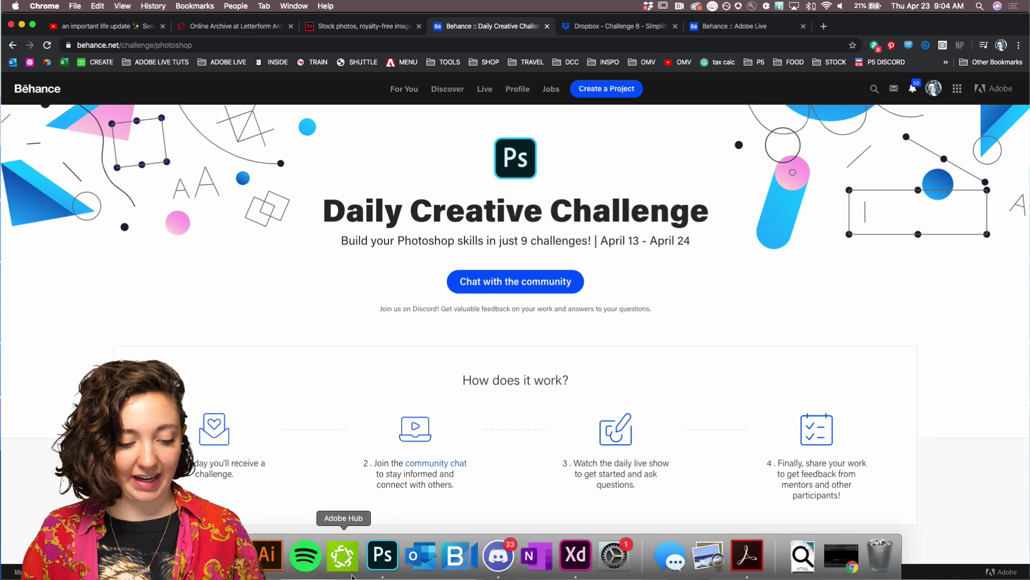
Switch to Photoshop and examine the torn-paper tiger poster in day8_working.psd
left_click(385, 569)
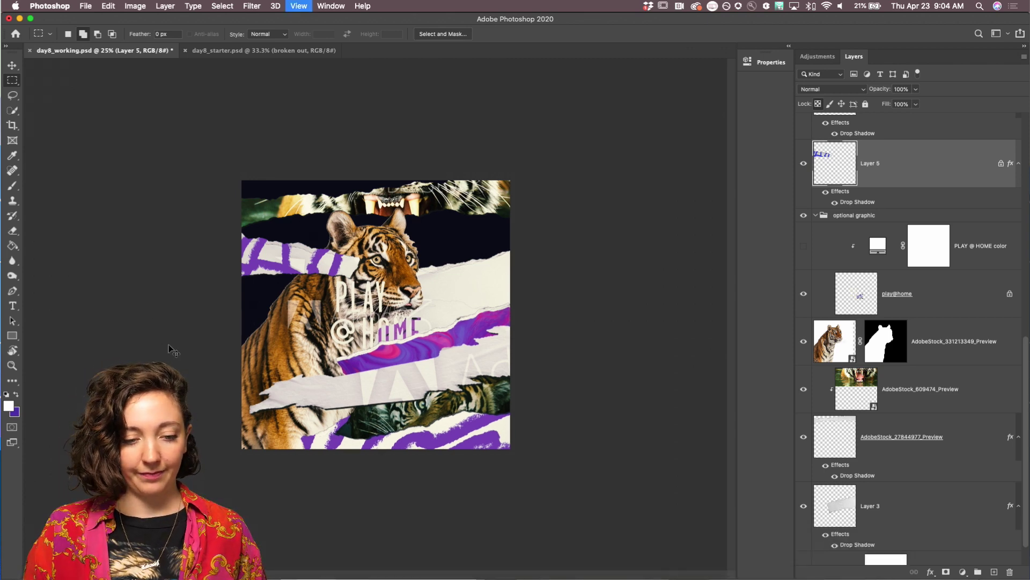
key("super+equal")
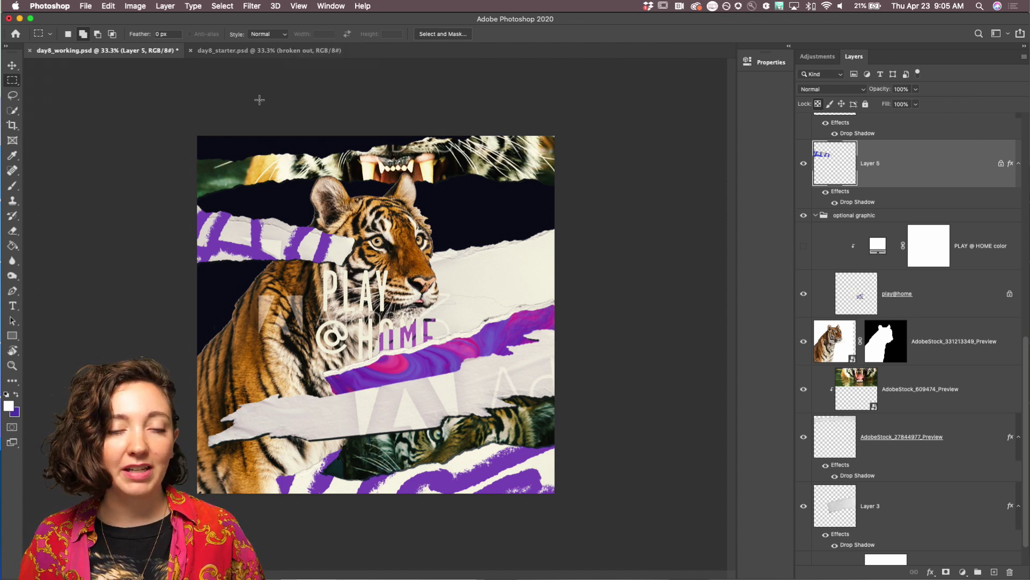
key("super+plus")
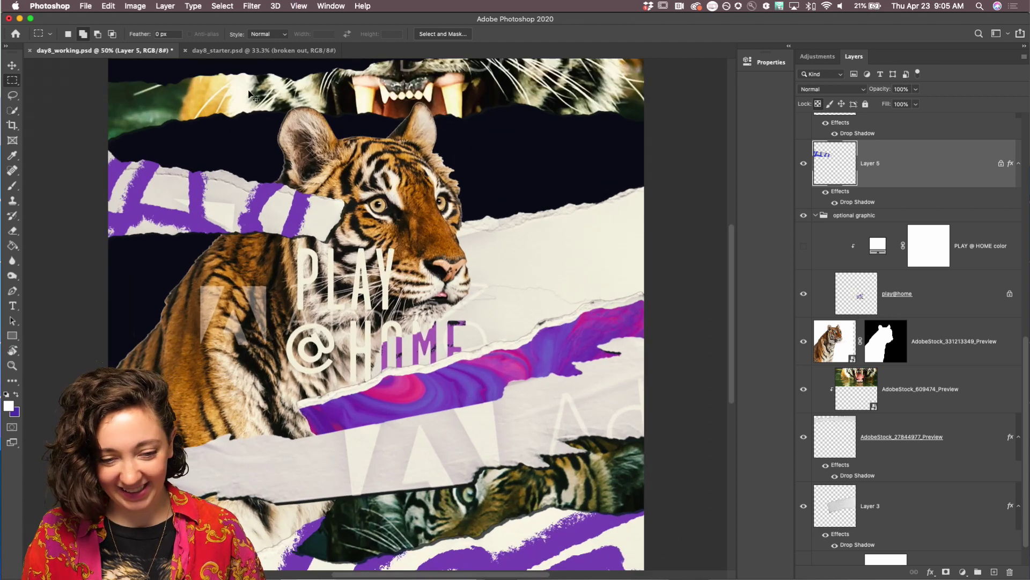
key("super+minus")
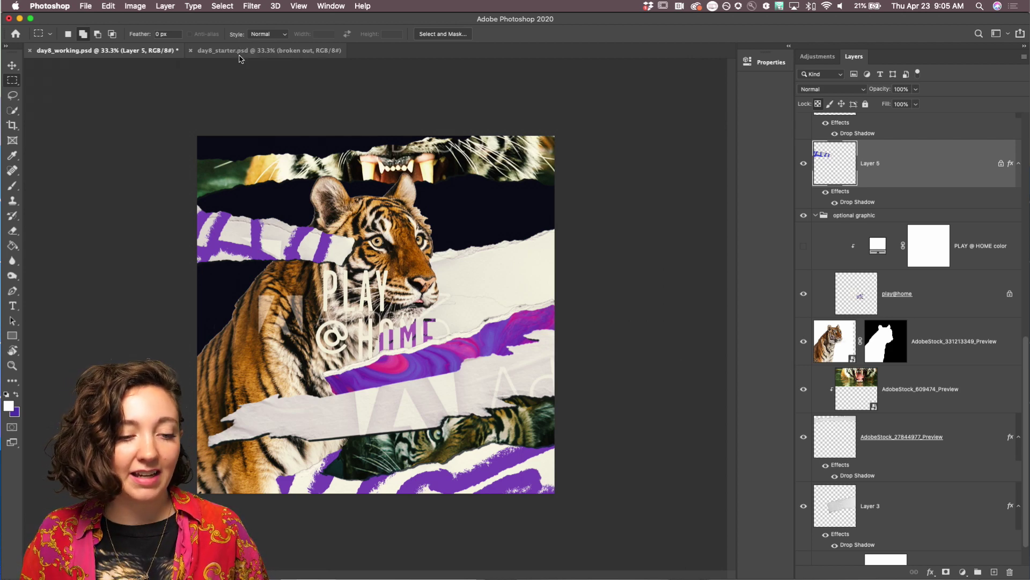
In day8_starter.psd, hide the torn-paper layer AdobeStock_27844977_Preview and the optional graphic group
left_click(261, 51)
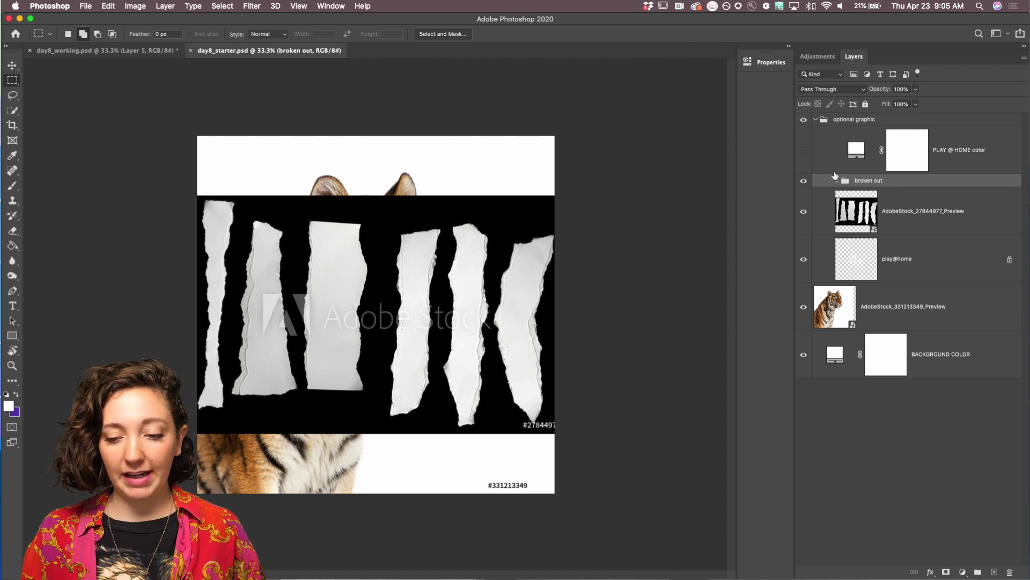
left_click(804, 213)
left_click(804, 212)
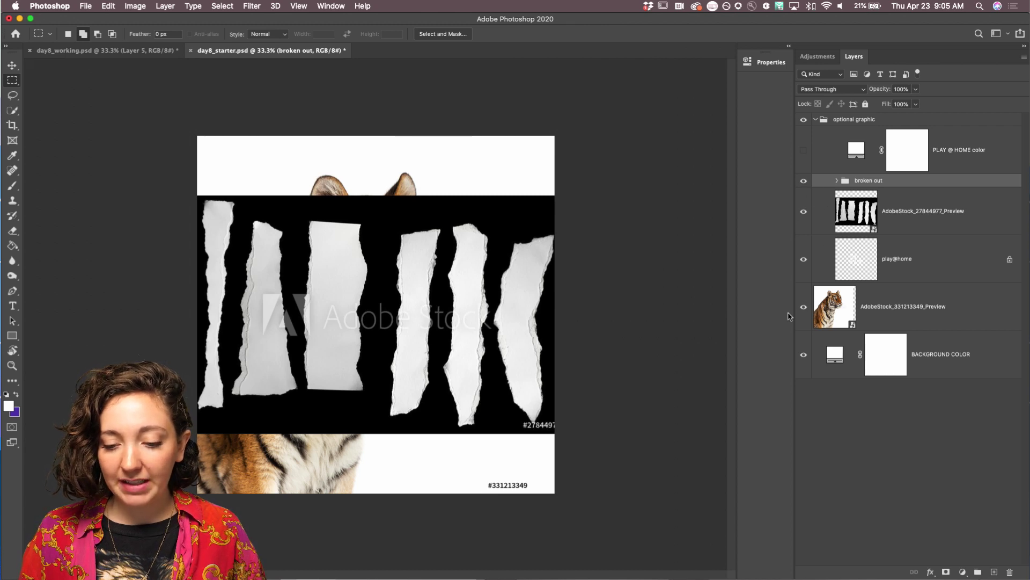
left_click(803, 212)
left_click(803, 308)
left_click(804, 308)
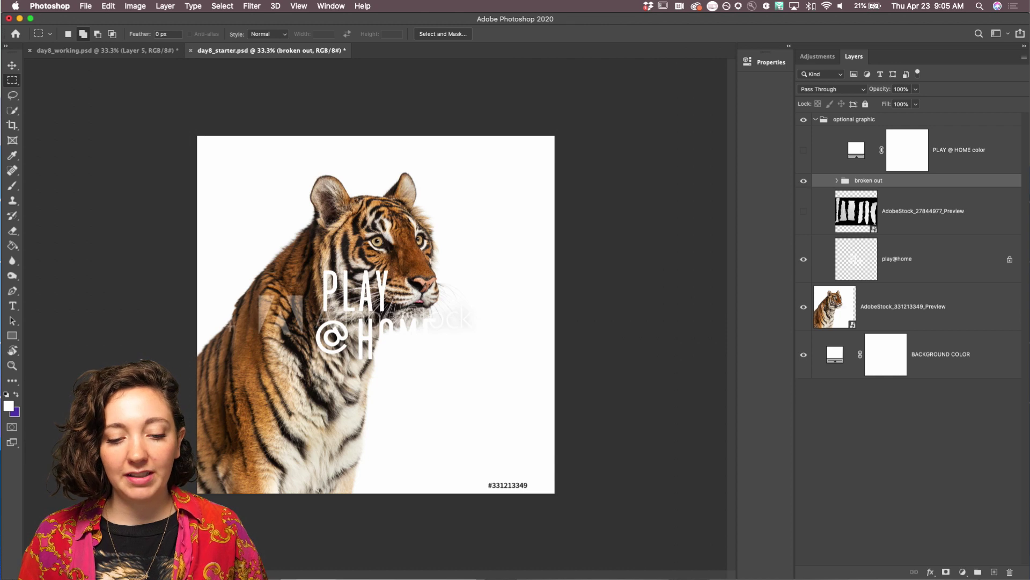
left_click(803, 119)
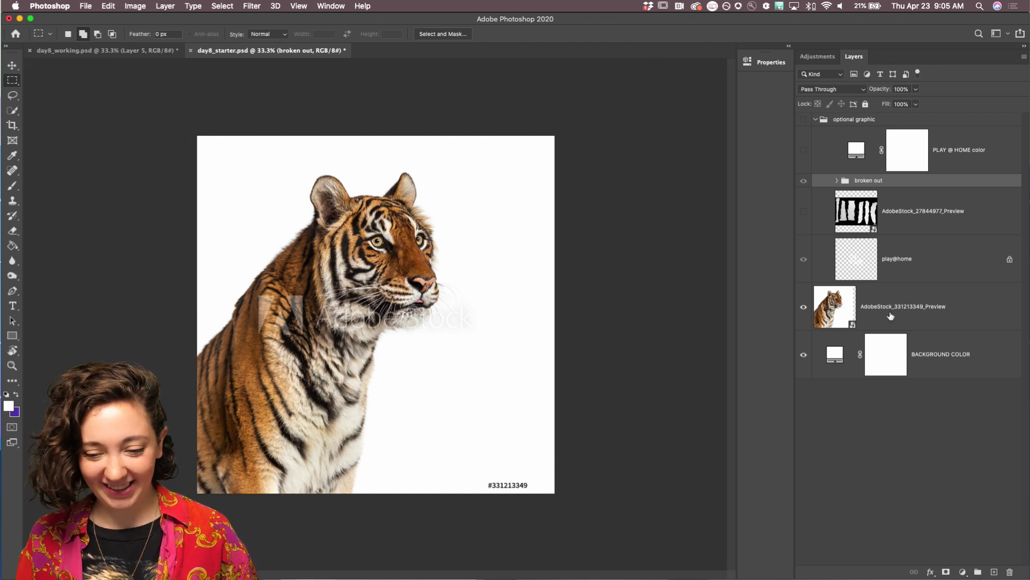
Select the tiger on the AdobeStock_331213349_Preview layer using Select Subject
left_click(922, 310)
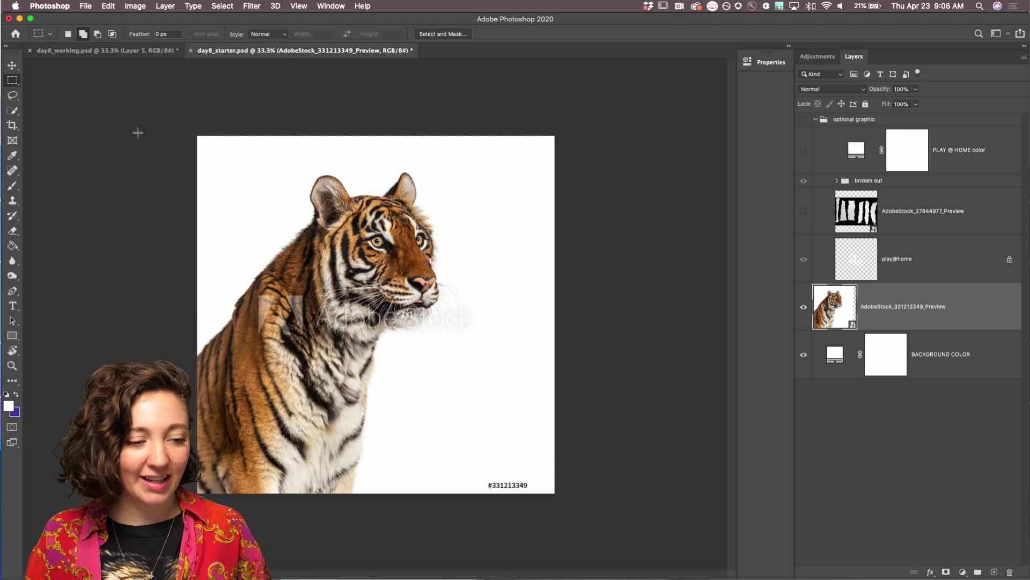
left_click(12, 110)
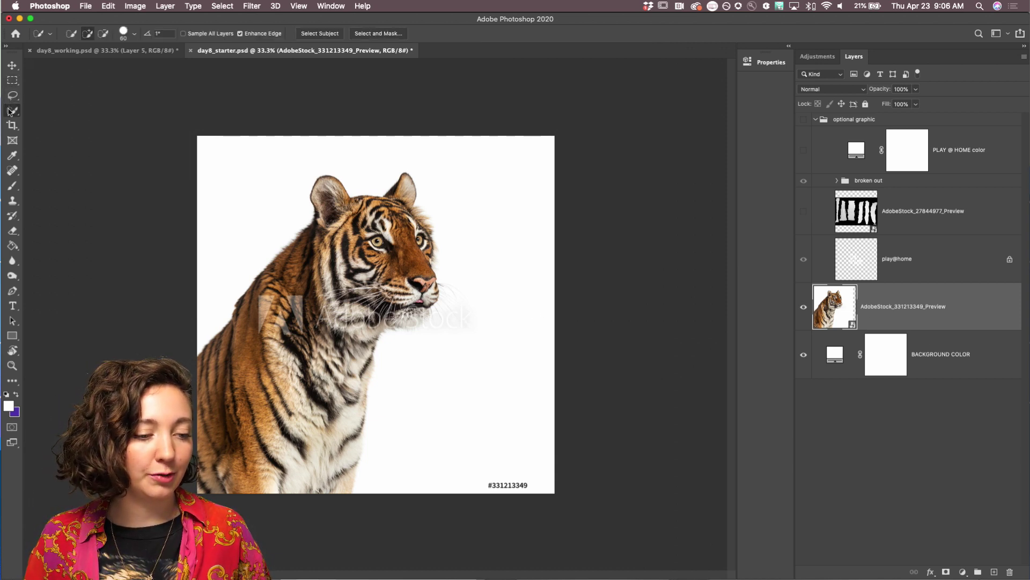
right_click(12, 110)
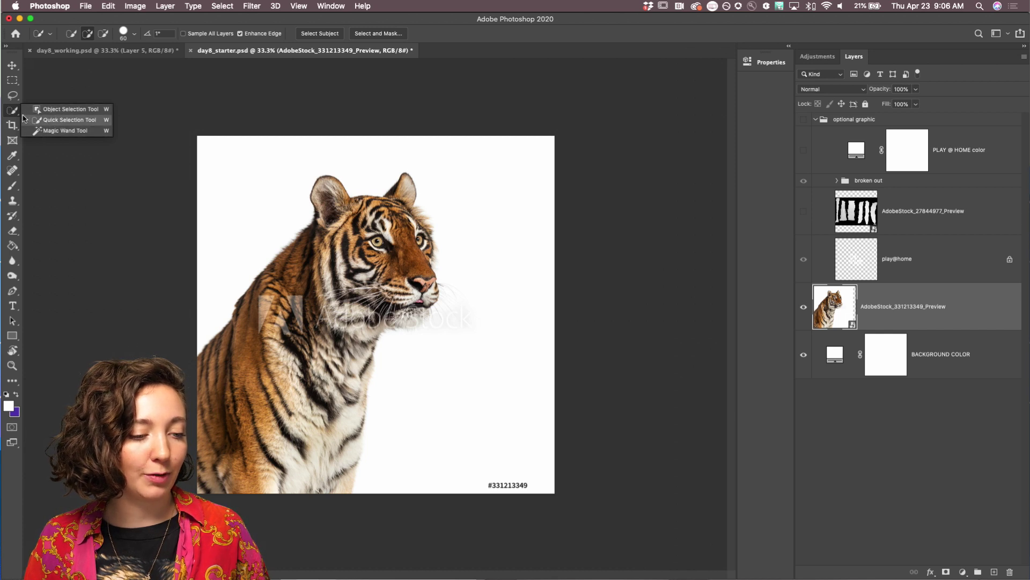
left_click(12, 111)
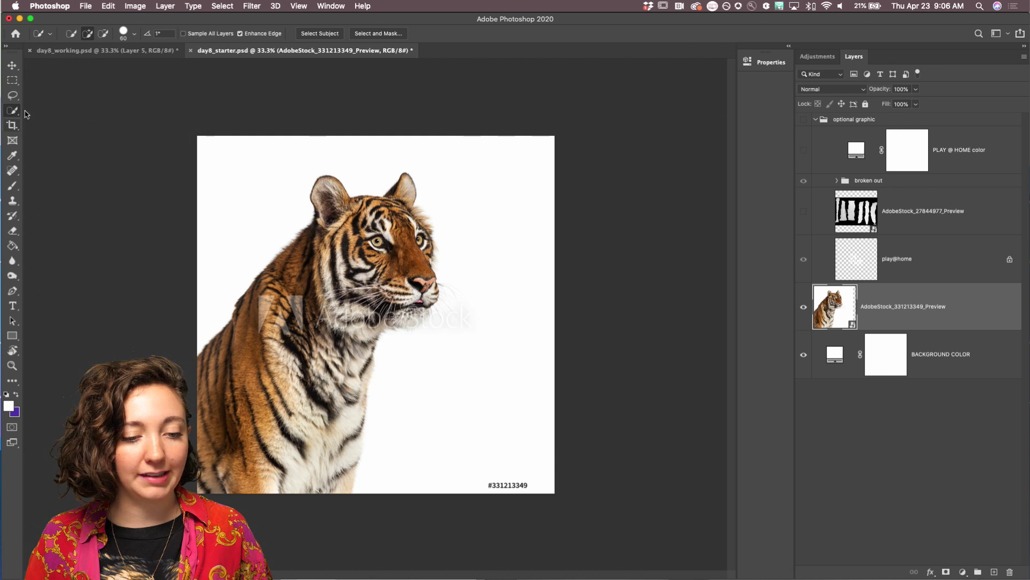
left_click(328, 33)
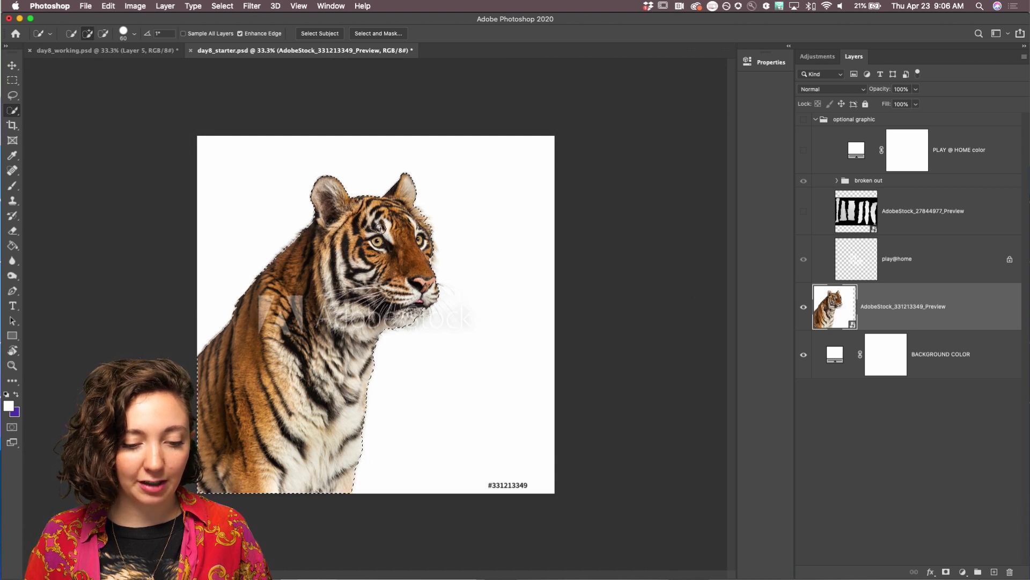
Open the selection in Select and Mask and refine the fur from the tiger's far ear down the cheek with a Refine Edge brush of size 90
left_click(378, 35)
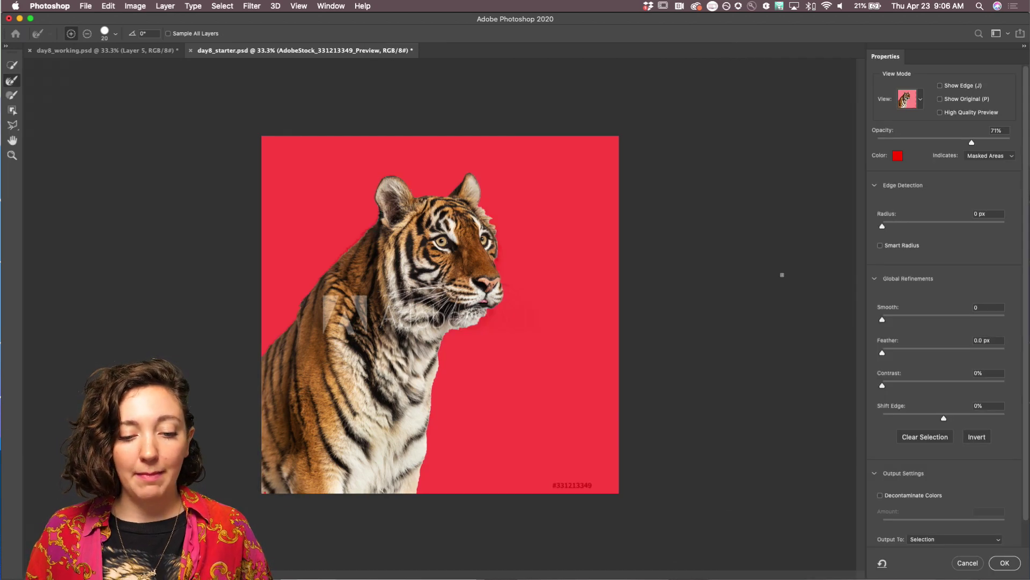
key("super+equal")
key("super+equal")
key("super+equal")
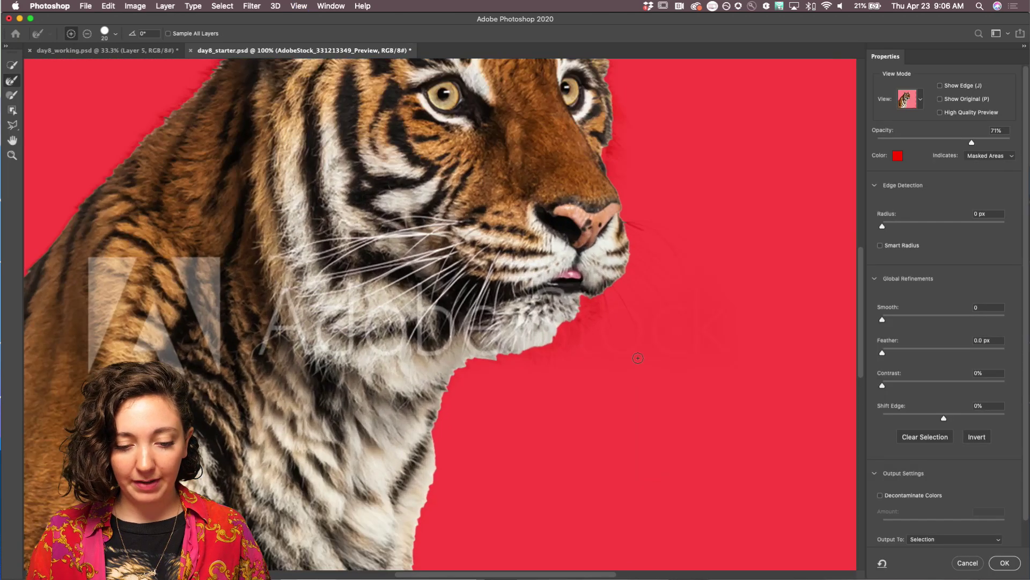
scroll(577, 301, "up", 5)
scroll(577, 301, "right", 3)
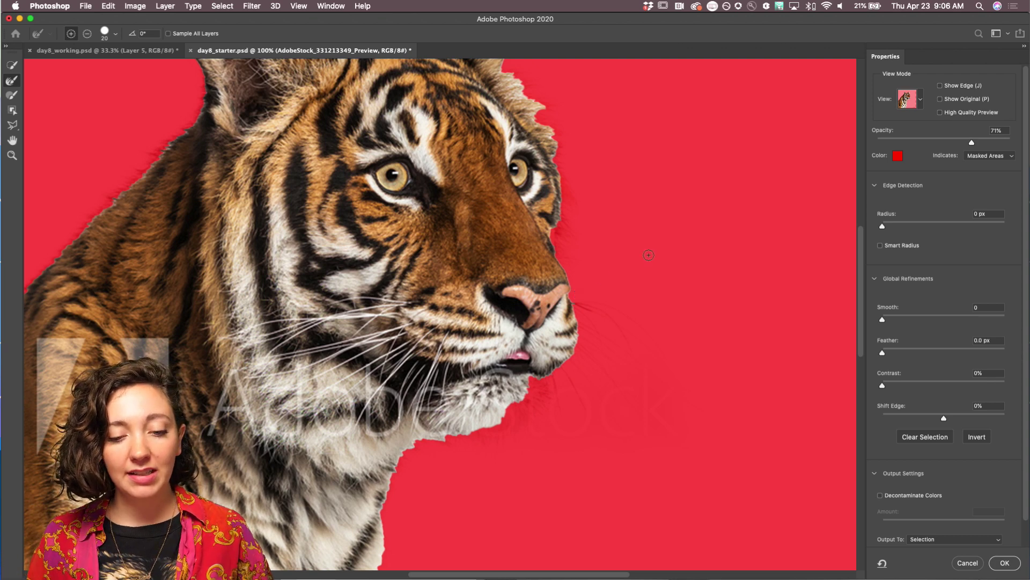
scroll(649, 254, "up", 5)
scroll(649, 254, "right", 3)
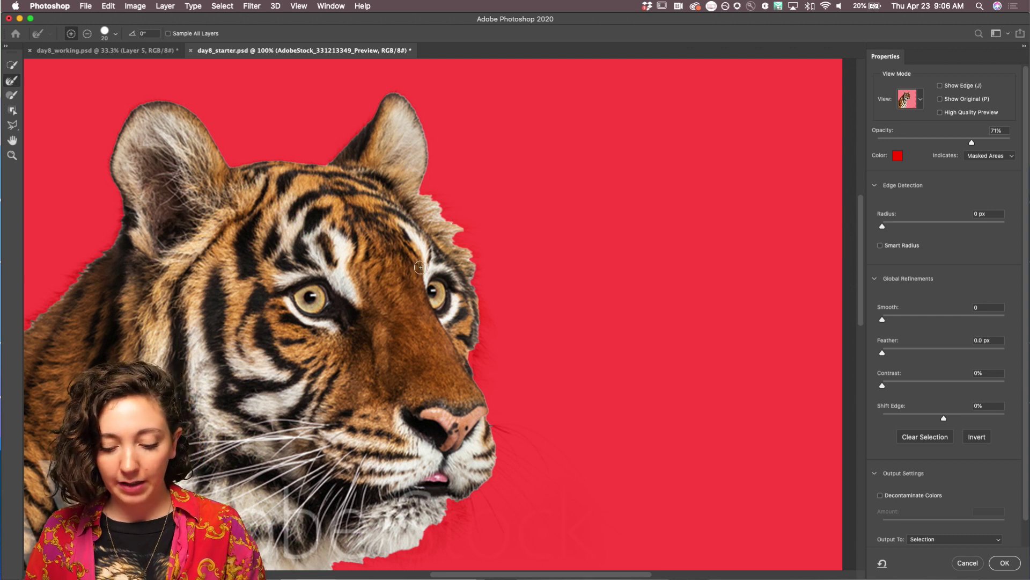
key("bracketright")
key("bracketright")
key("bracketright")
key("bracketright")
key("bracketright")
key("bracketright")
key("bracketright")
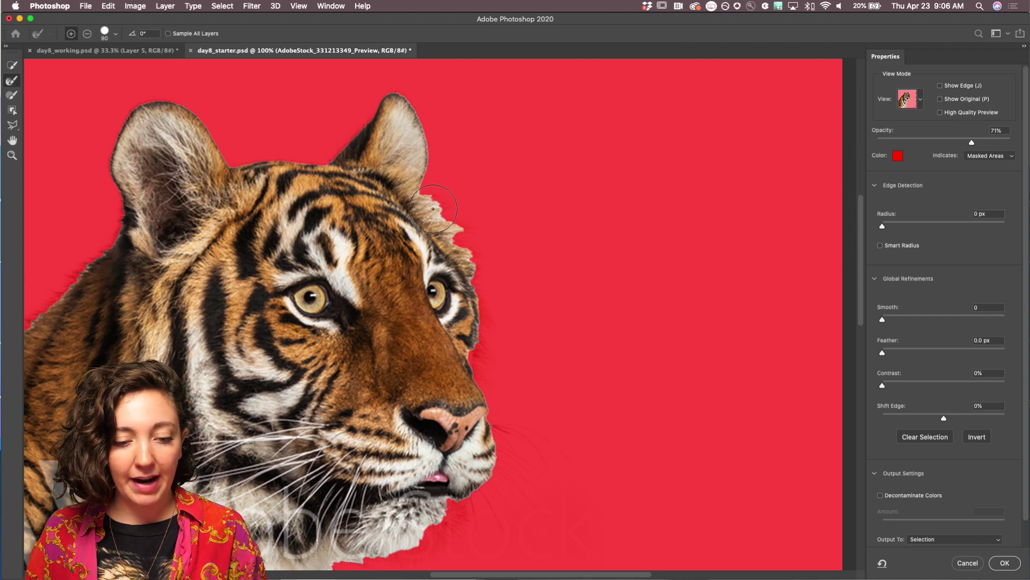
mouse_move(433, 208)
left_mouse_down()
mouse_move(480, 280)
mouse_move(491, 367)
left_mouse_up()
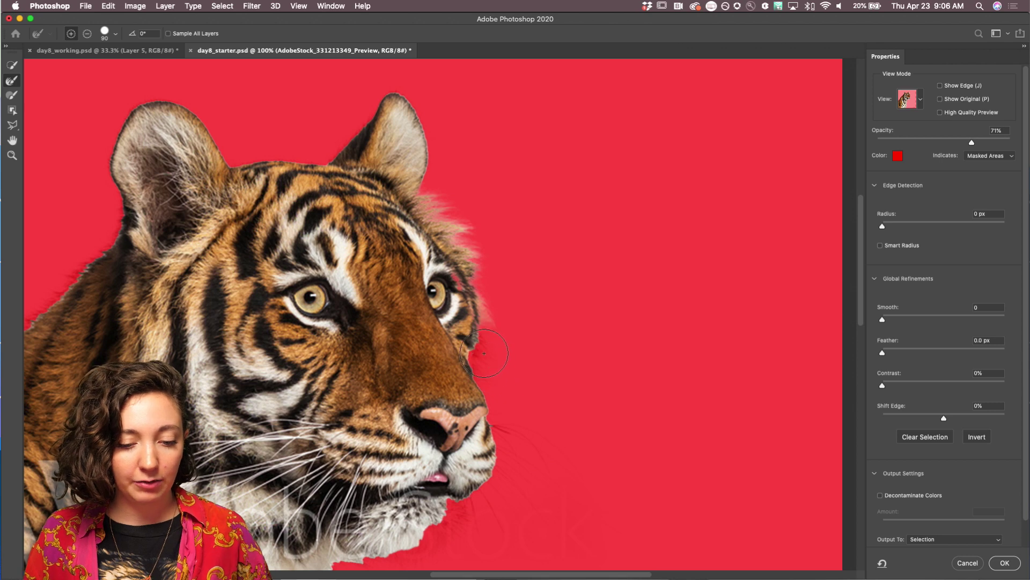
Refine the fur edge beneath the tiger's chin at brush size 90 and around its mouth at size 70
scroll(467, 445, "down", 5)
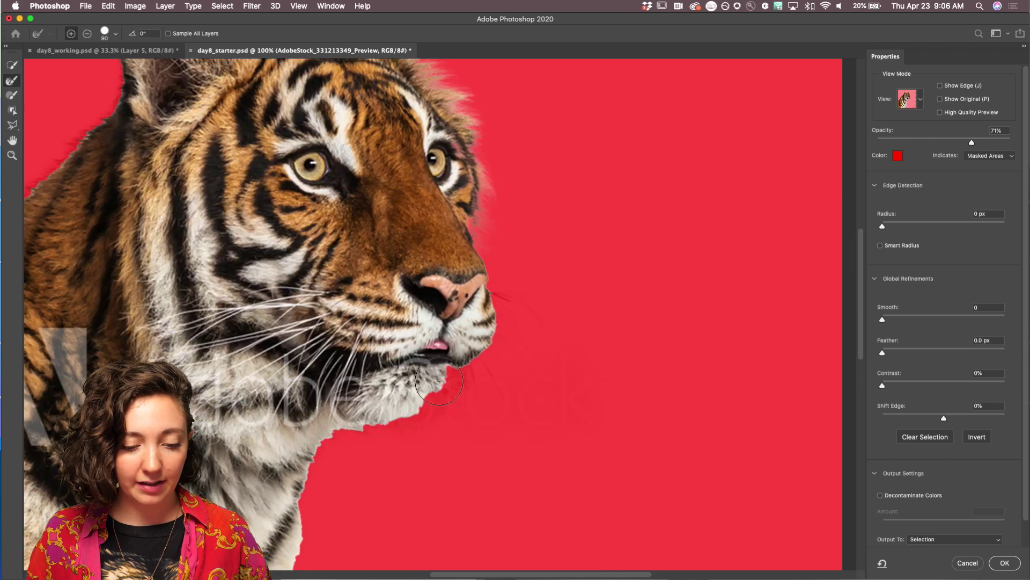
mouse_move(439, 380)
left_mouse_down()
mouse_move(390, 426)
mouse_move(337, 428)
mouse_move(304, 449)
mouse_move(335, 488)
mouse_move(378, 376)
mouse_move(439, 388)
mouse_move(430, 425)
mouse_move(428, 415)
mouse_move(354, 427)
left_mouse_up()
key("bracketleft")
key("bracketleft")
mouse_move(448, 357)
left_mouse_down()
mouse_move(483, 336)
mouse_move(489, 273)
mouse_move(478, 328)
left_mouse_up()
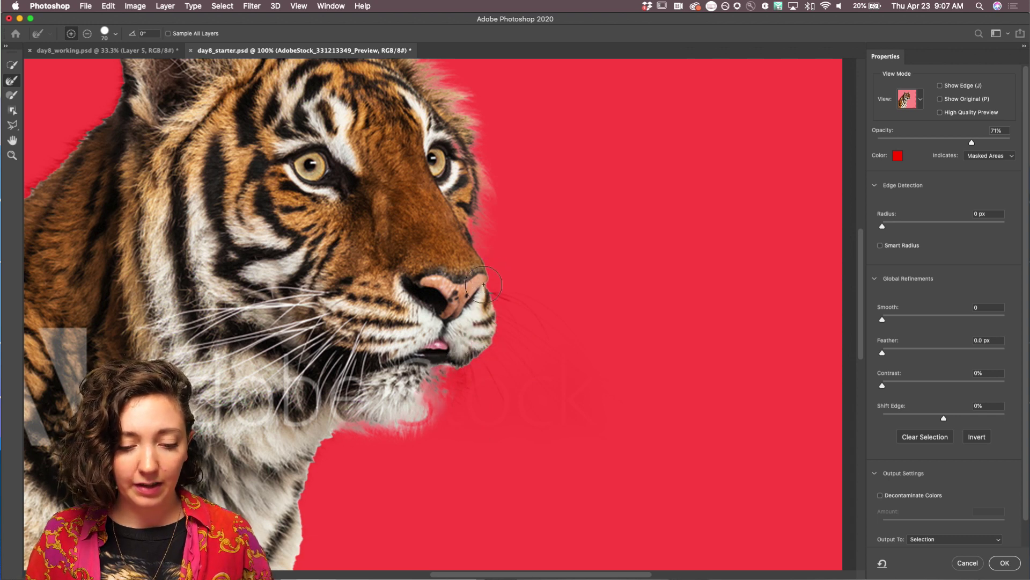
Add the lost part of the tiger's chin back to the selection with the Quick Selection tool at size 50
left_click(11, 66)
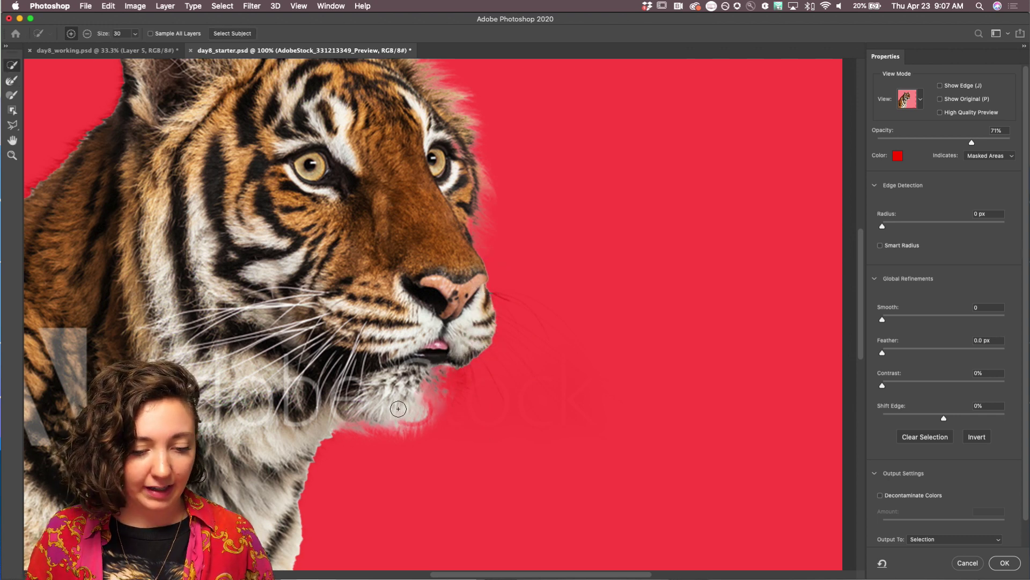
key("bracketright")
key("bracketright")
mouse_move(424, 373)
left_mouse_down()
mouse_move(448, 370)
mouse_move(432, 398)
mouse_move(343, 401)
mouse_move(421, 399)
mouse_move(456, 376)
left_mouse_up()
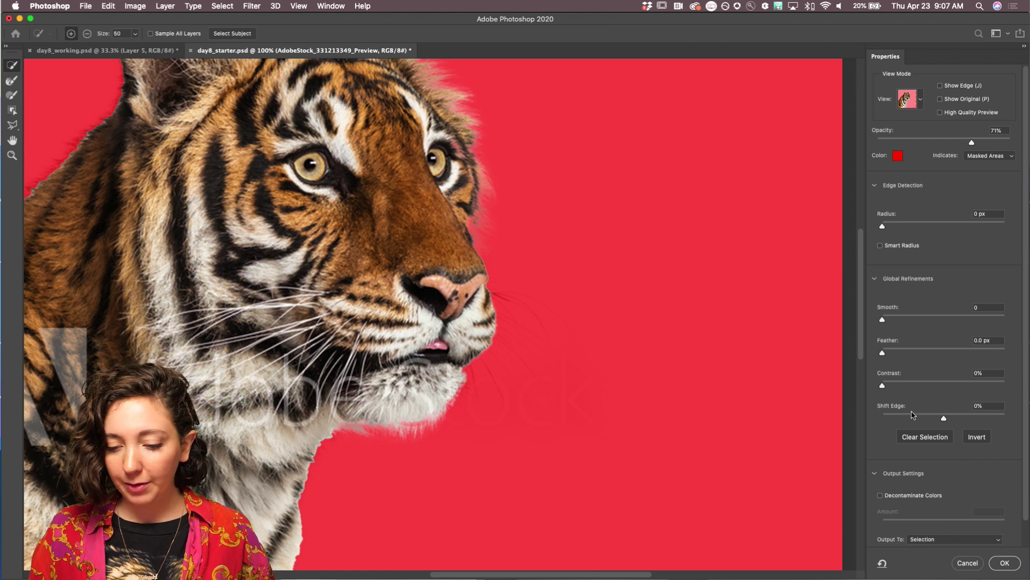
Output the refined tiger selection as a layer mask and accept the Select and Mask settings
scroll(912, 414, "down", 2)
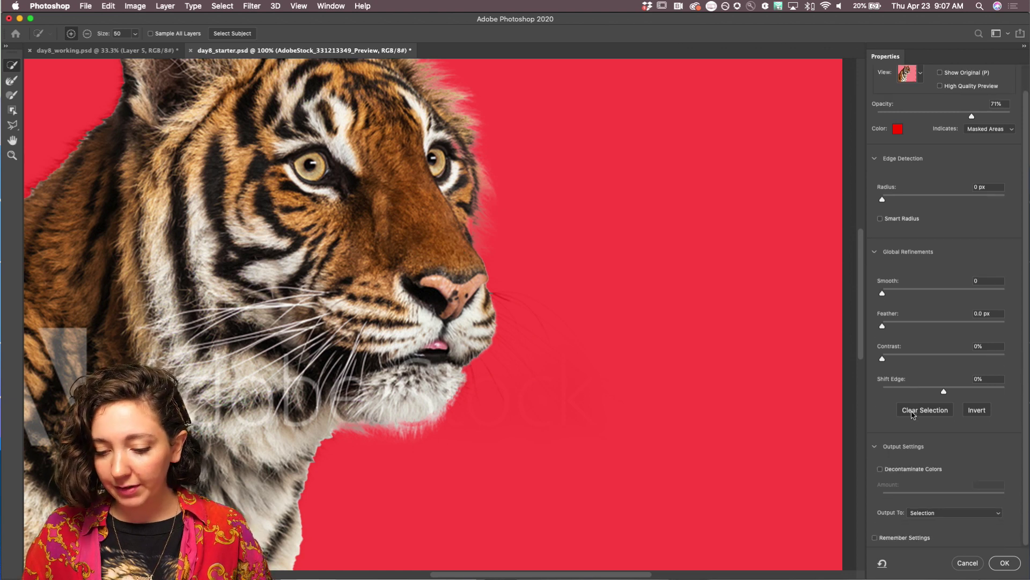
left_click(922, 512)
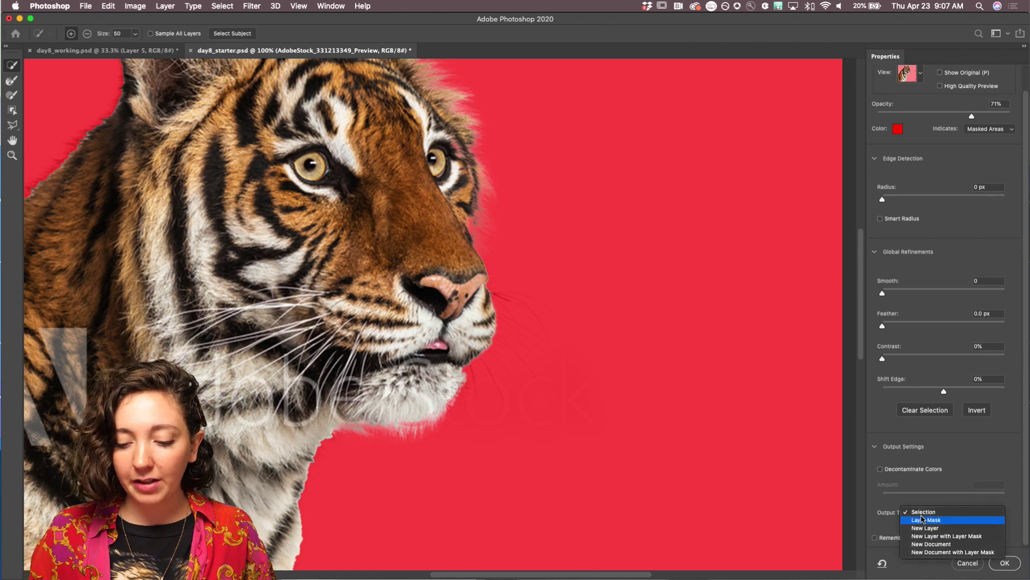
left_click(950, 519)
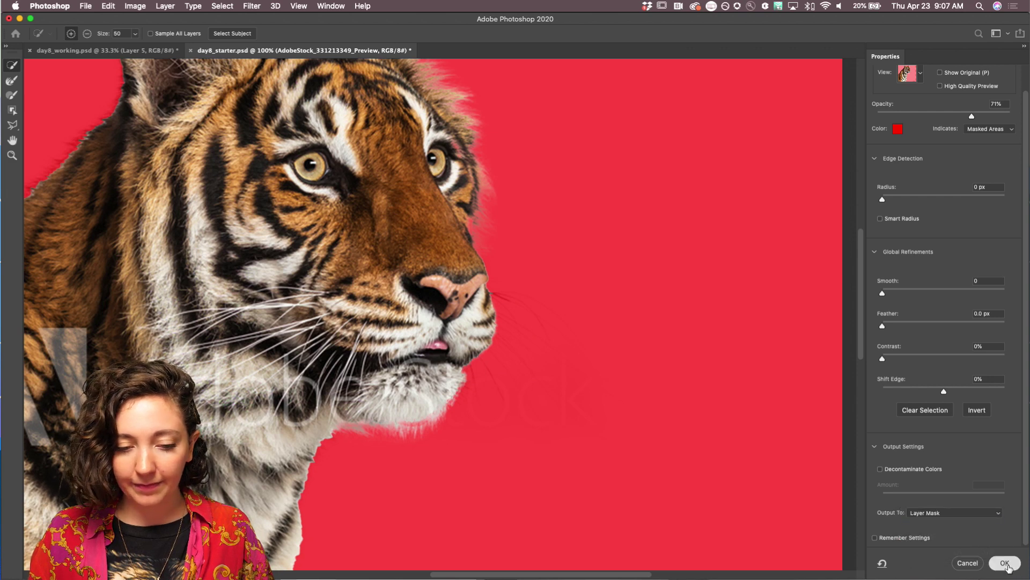
left_click(1005, 564)
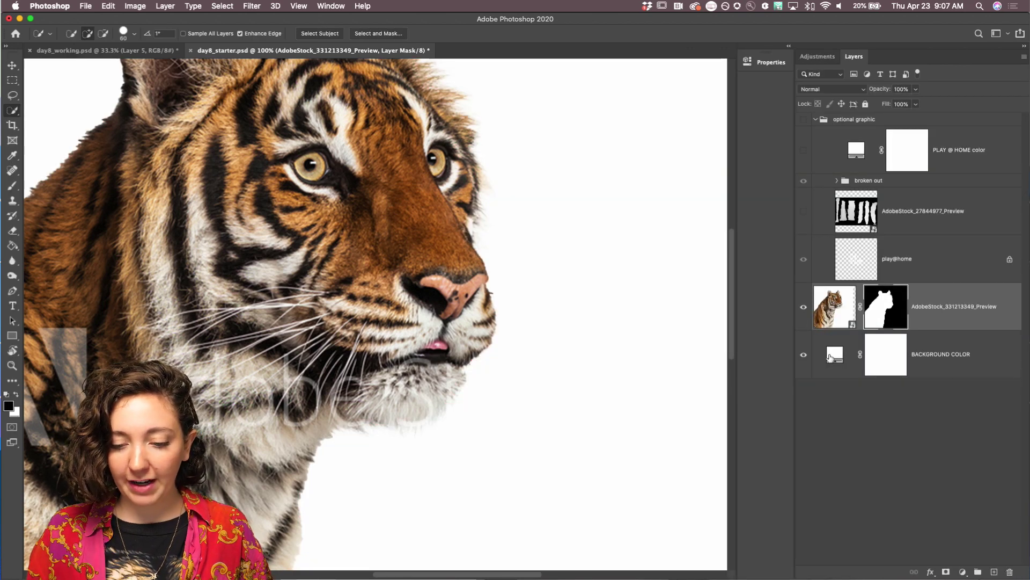
Change the BACKGROUND COLOR fill layer to black
key("super+0")
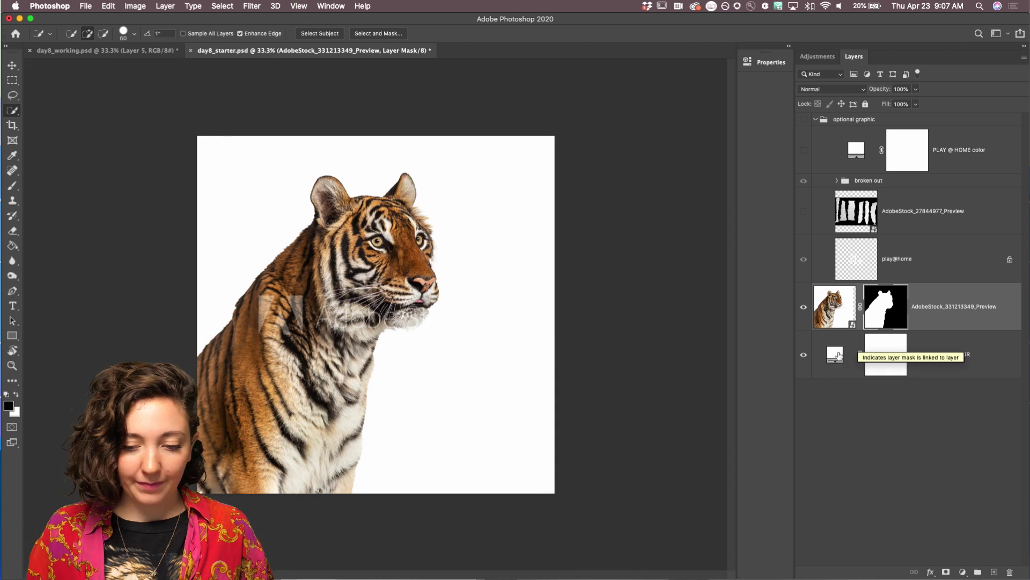
double_click(832, 355)
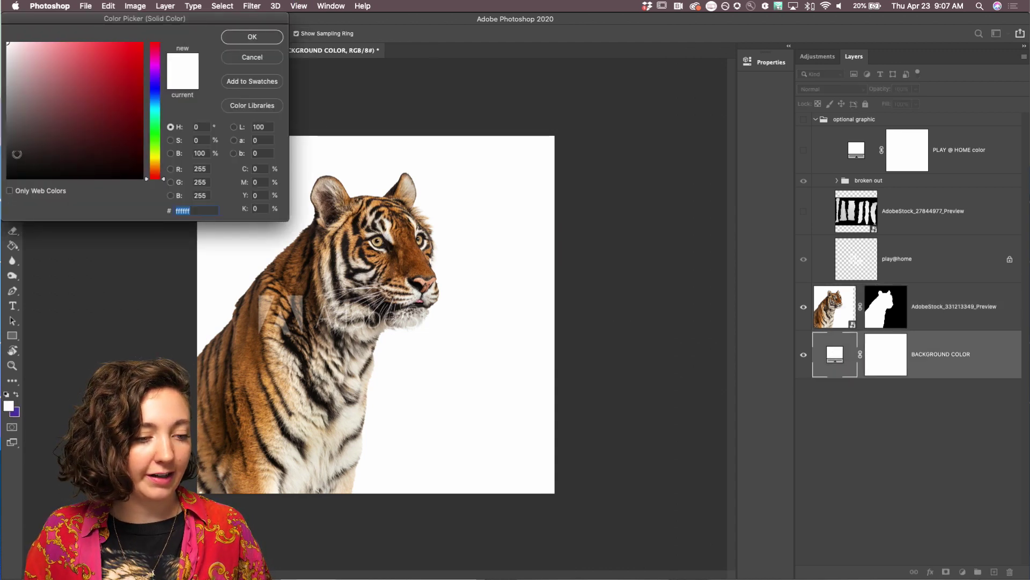
left_click_drag(17, 156, 2, 202)
left_click(252, 37)
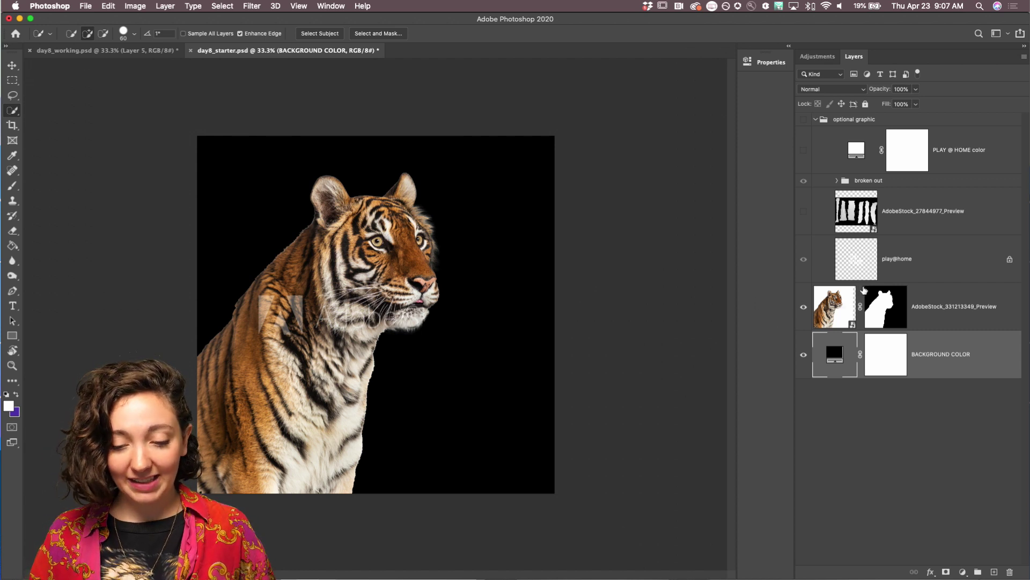
Show the torn-paper layer AdobeStock_27844977_Preview and rasterize it
left_click(855, 214)
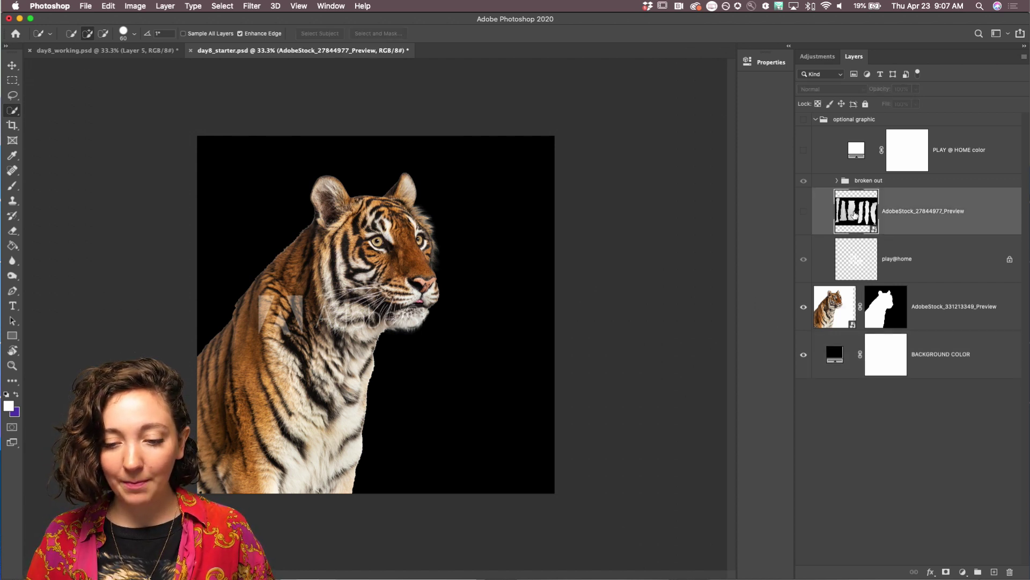
left_click(804, 212)
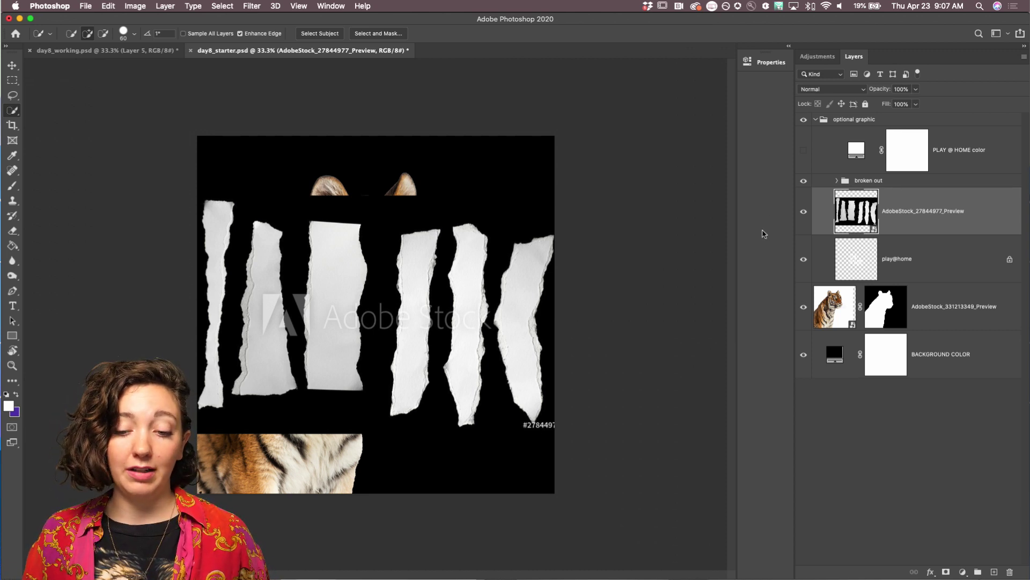
right_click(913, 212)
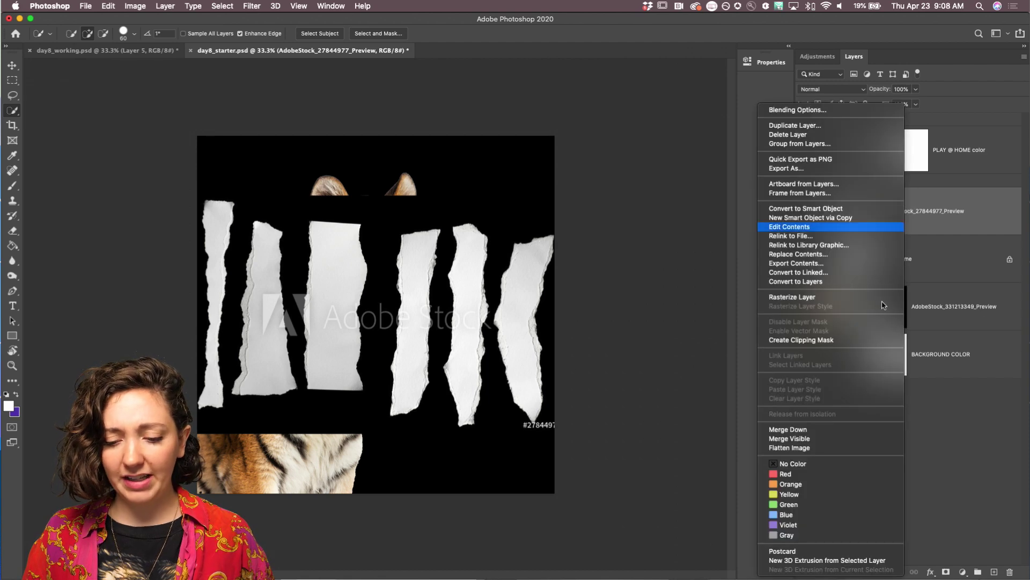
left_click(800, 299)
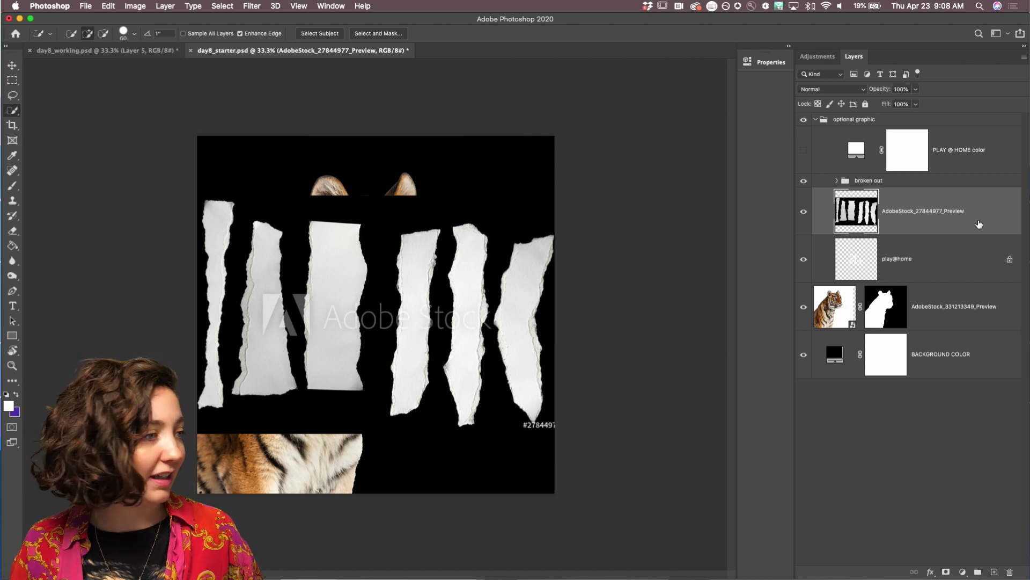
left_click(832, 325)
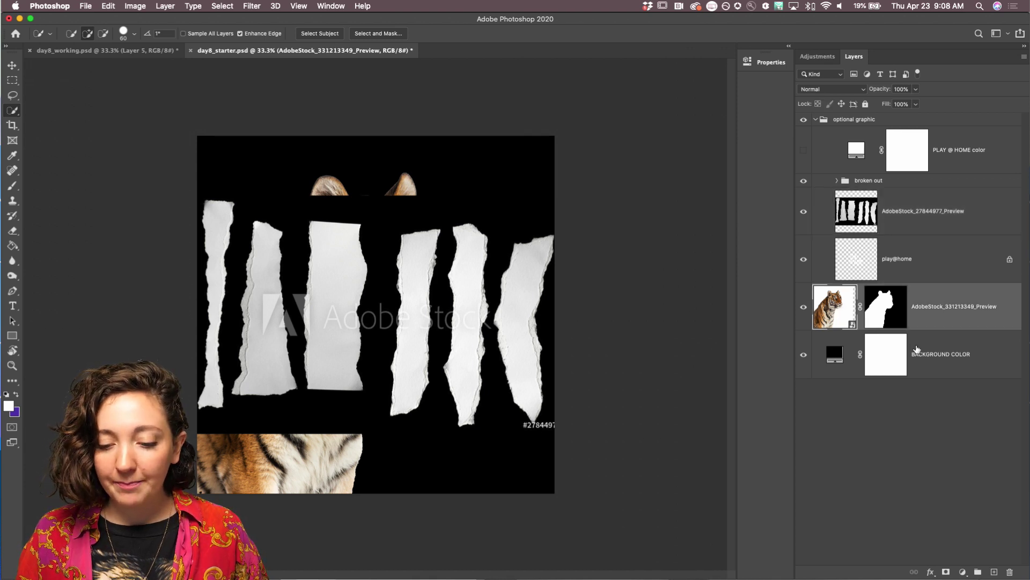
left_click(804, 212)
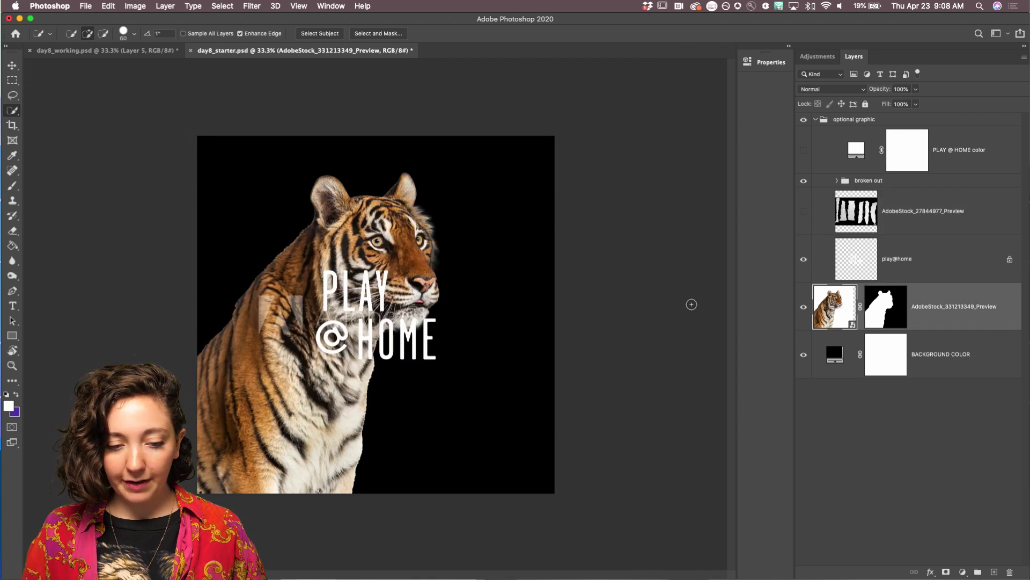
left_click(320, 33)
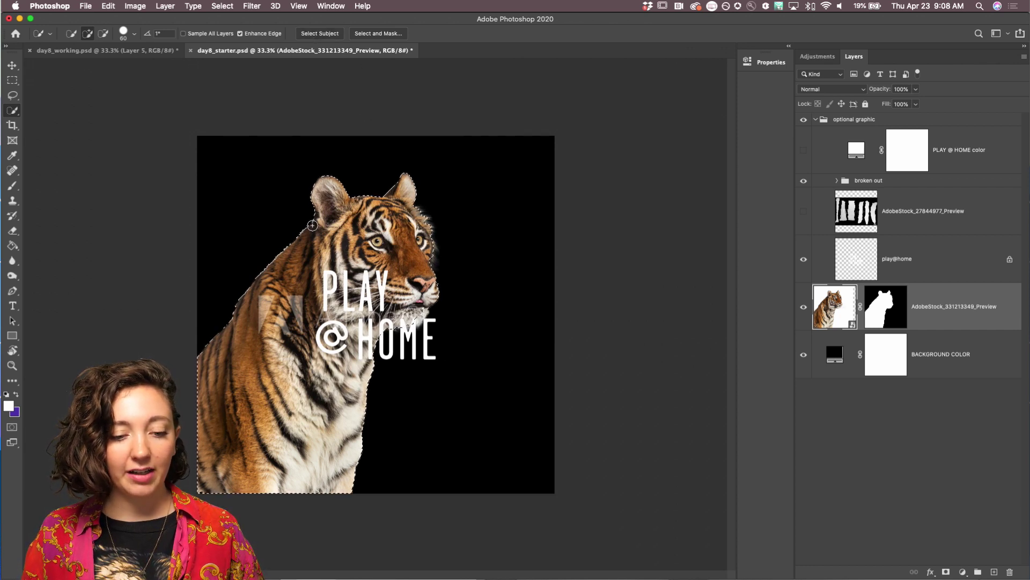
key("super+equal")
key("super+equal")
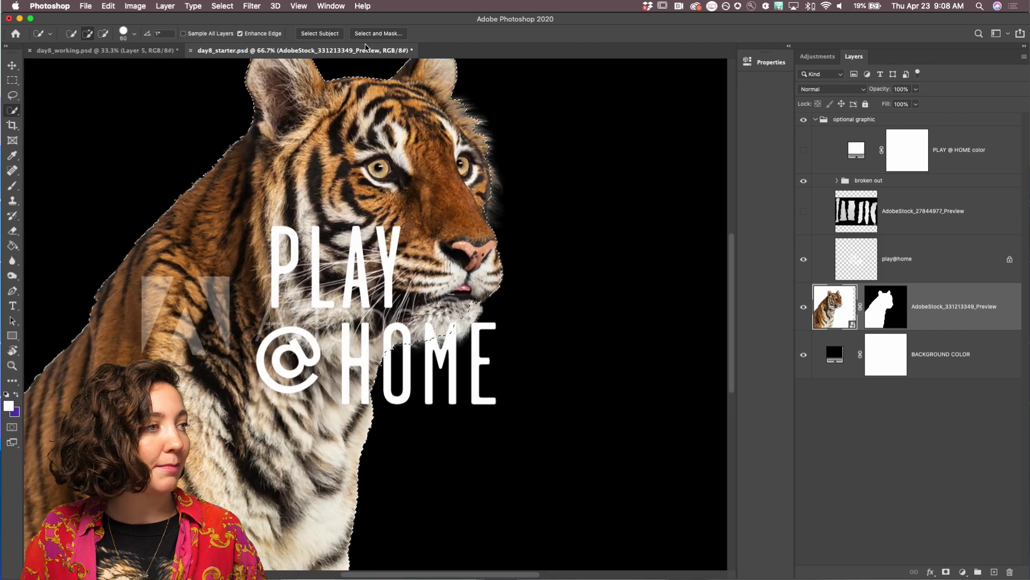
left_click(386, 34)
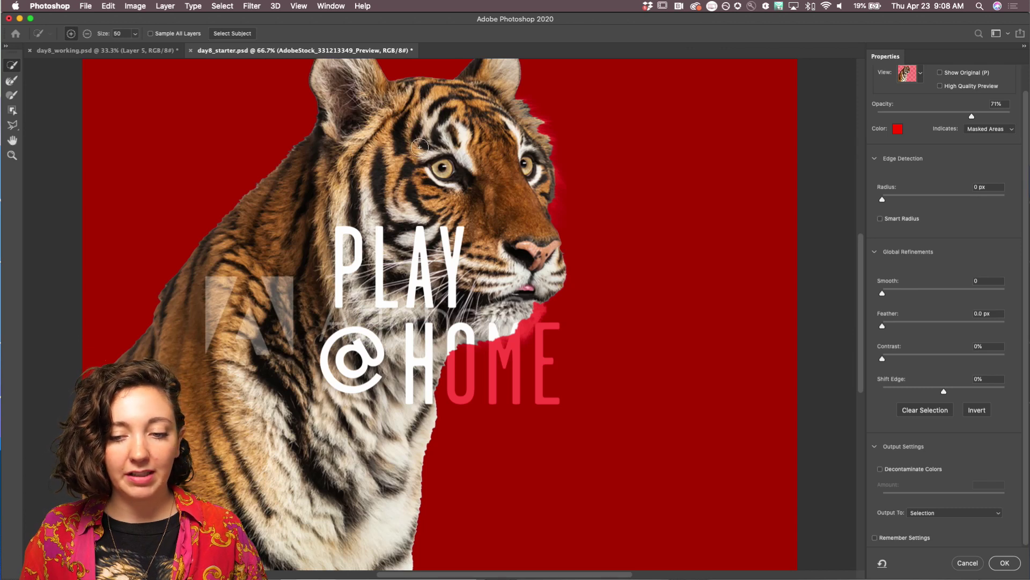
scroll(419, 147, "up", 3)
scroll(420, 147, "right", 1)
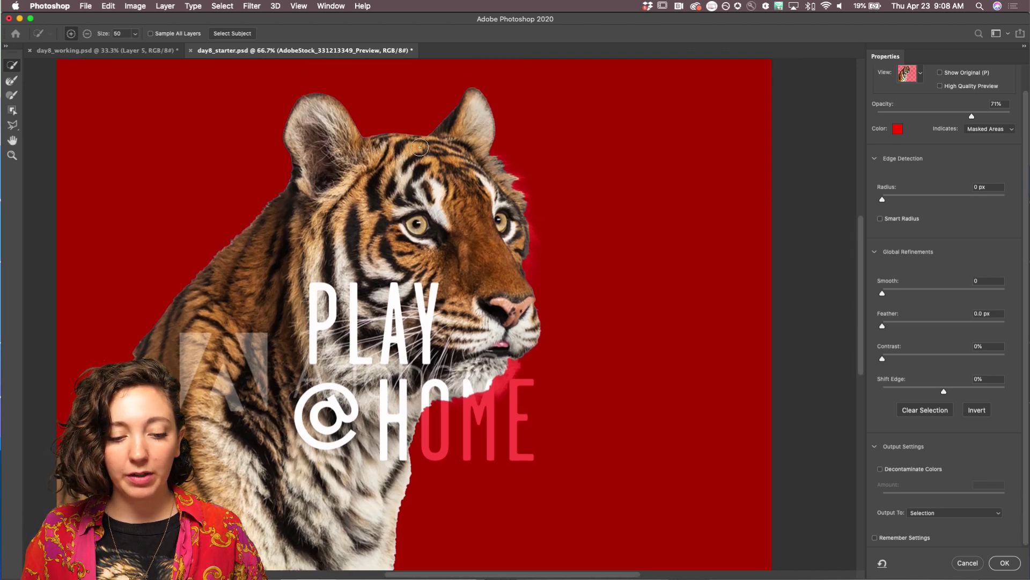
left_click(11, 82)
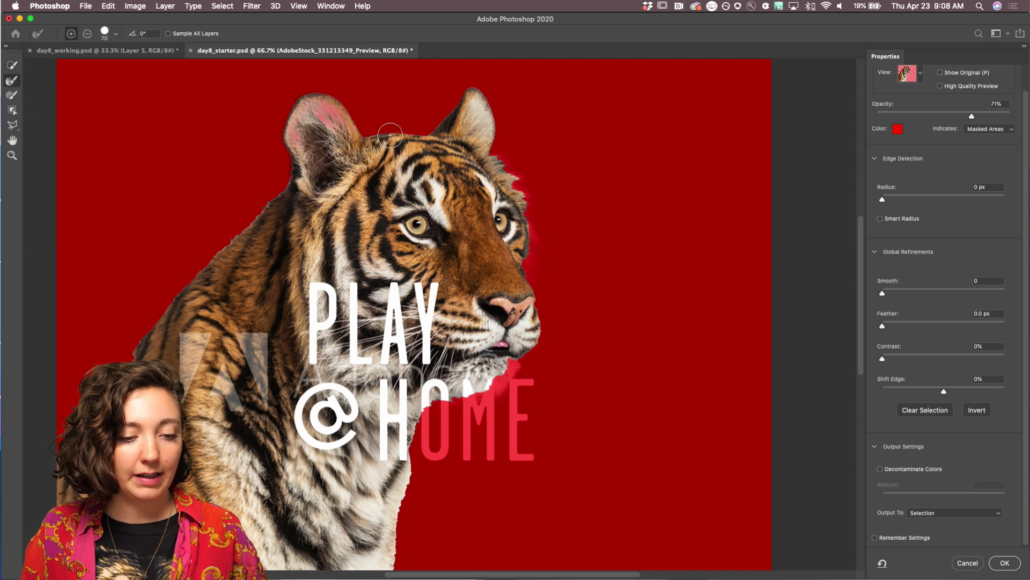
key("super+z")
scroll(481, 156, "down", 5)
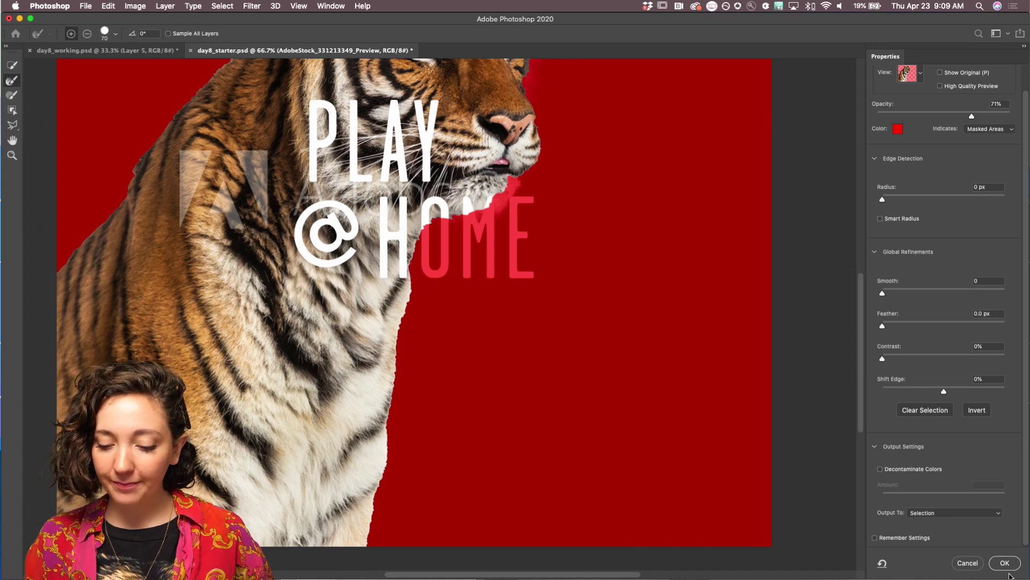
left_click(968, 562)
scroll(562, 175, "up", 5)
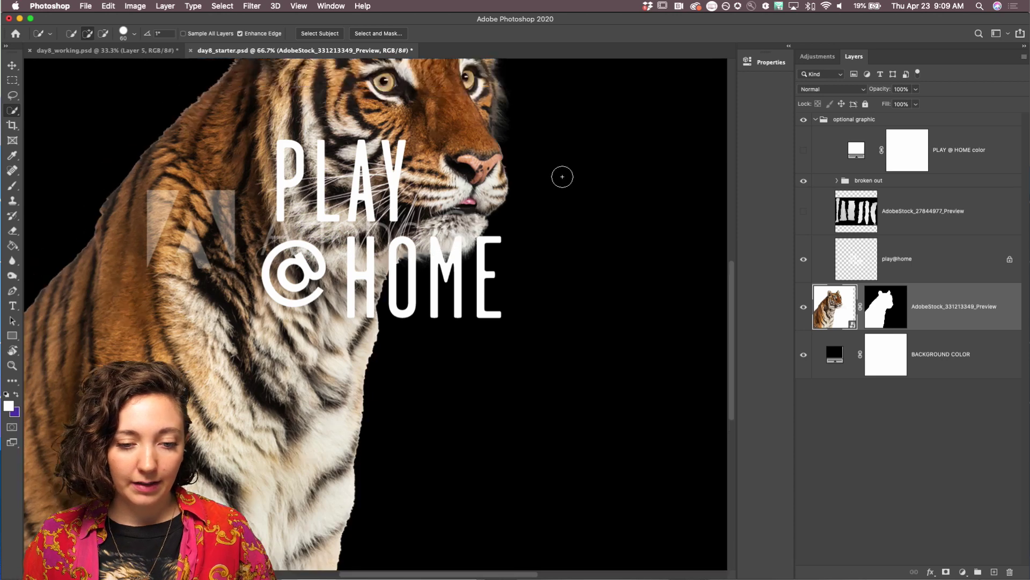
key("super+d")
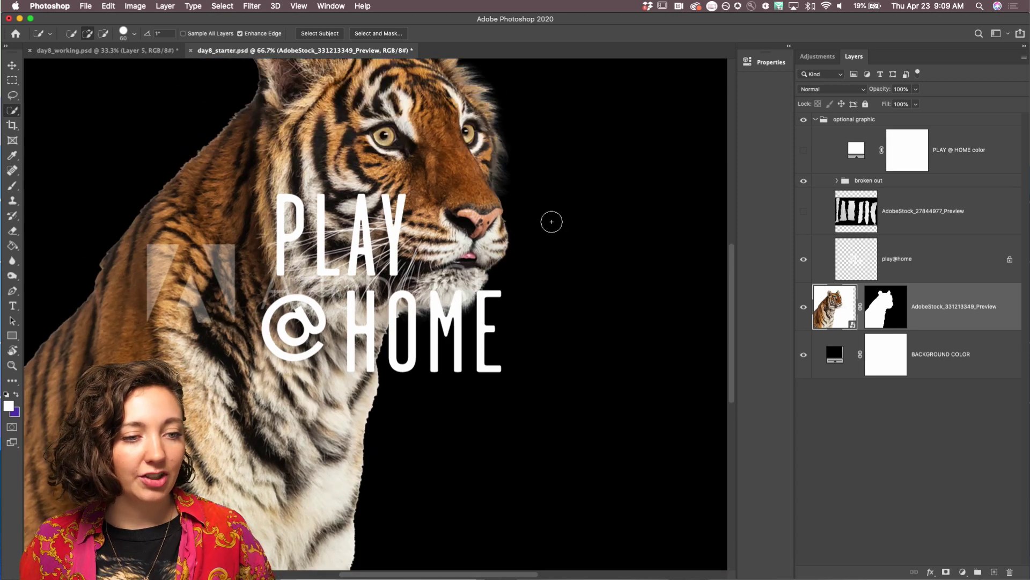
key("super+minus")
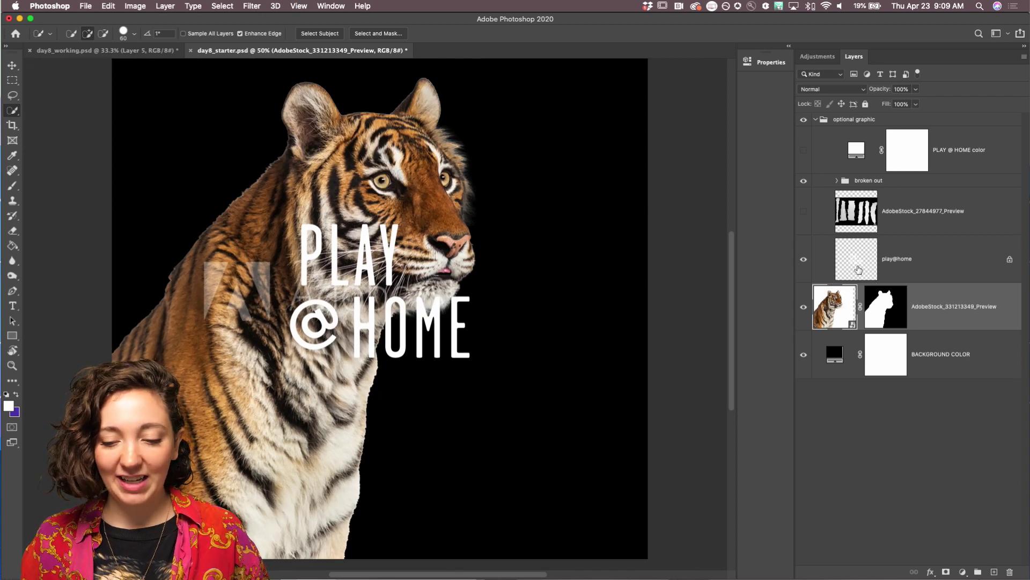
left_click(803, 211)
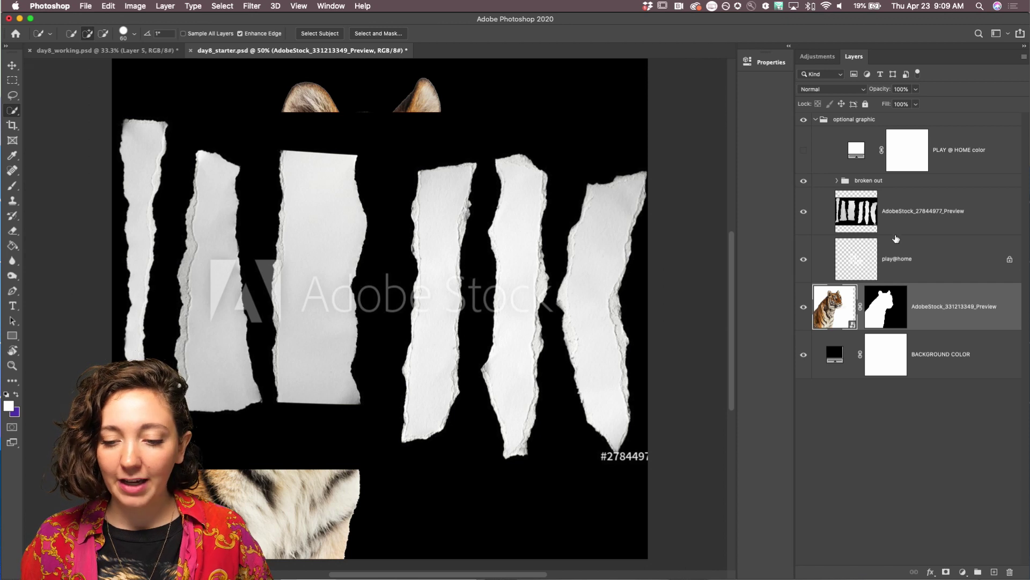
Make the AdobeStock_27844977_Preview torn-paper layer active and enlarge the Quick Selection brush to size 80
left_click(912, 216)
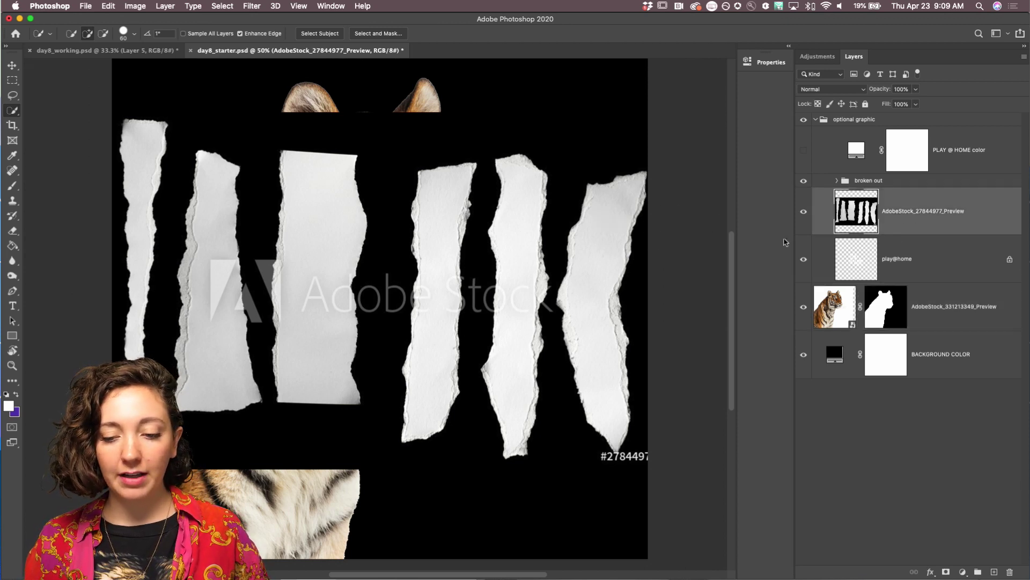
key("bracketright")
key("bracketright")
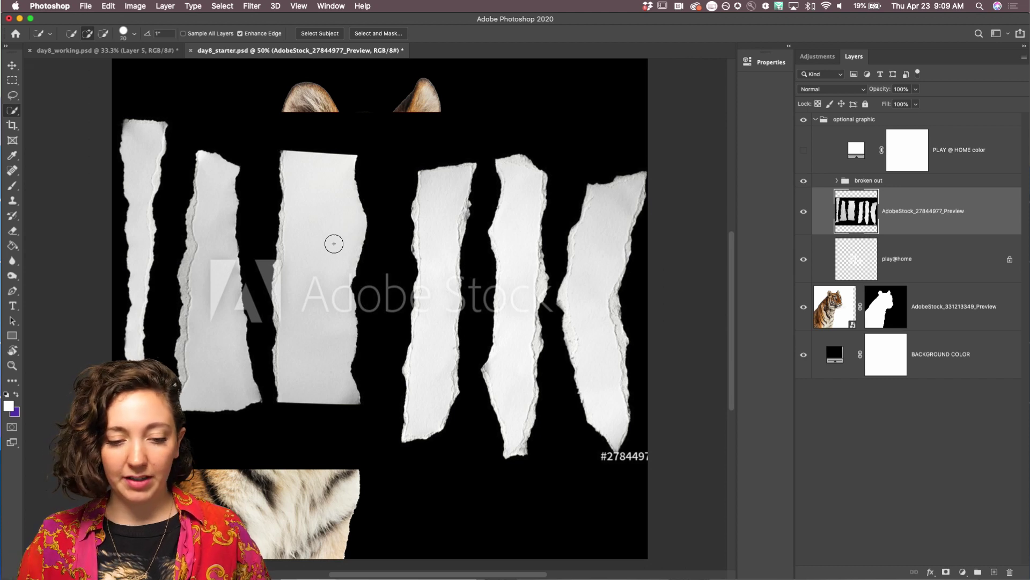
left_click(11, 112)
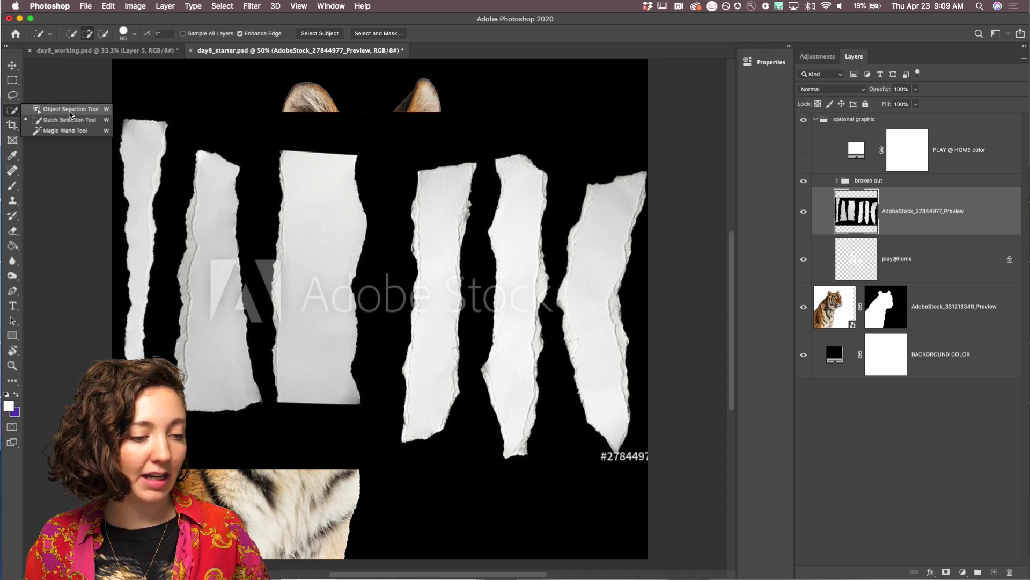
left_click(74, 130)
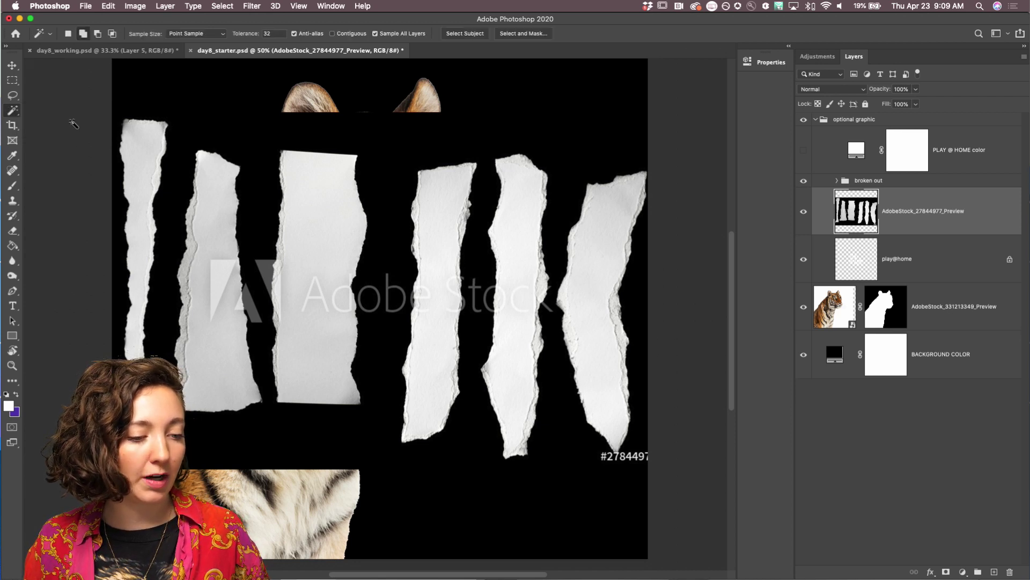
left_click(9, 112)
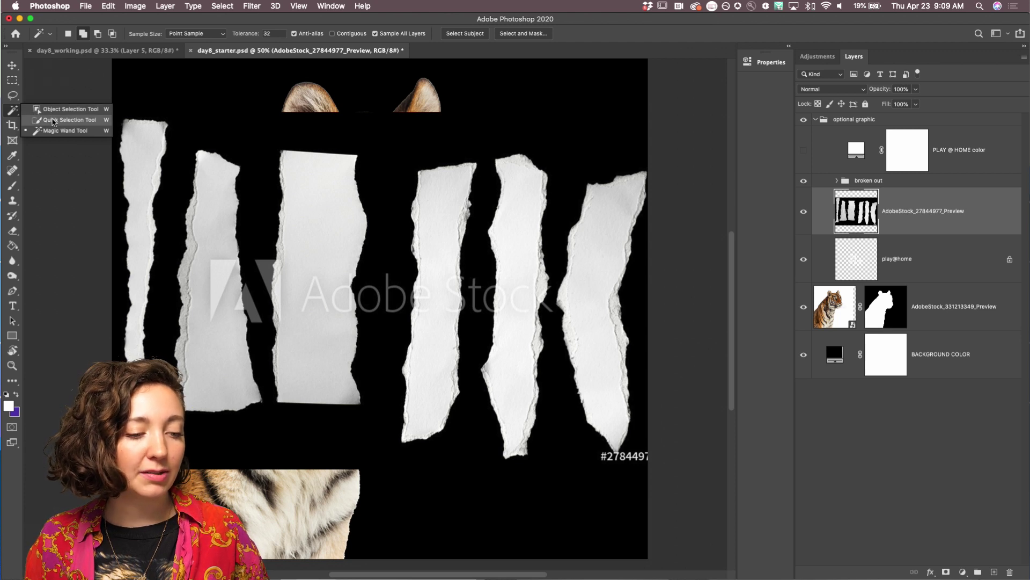
left_click(52, 121)
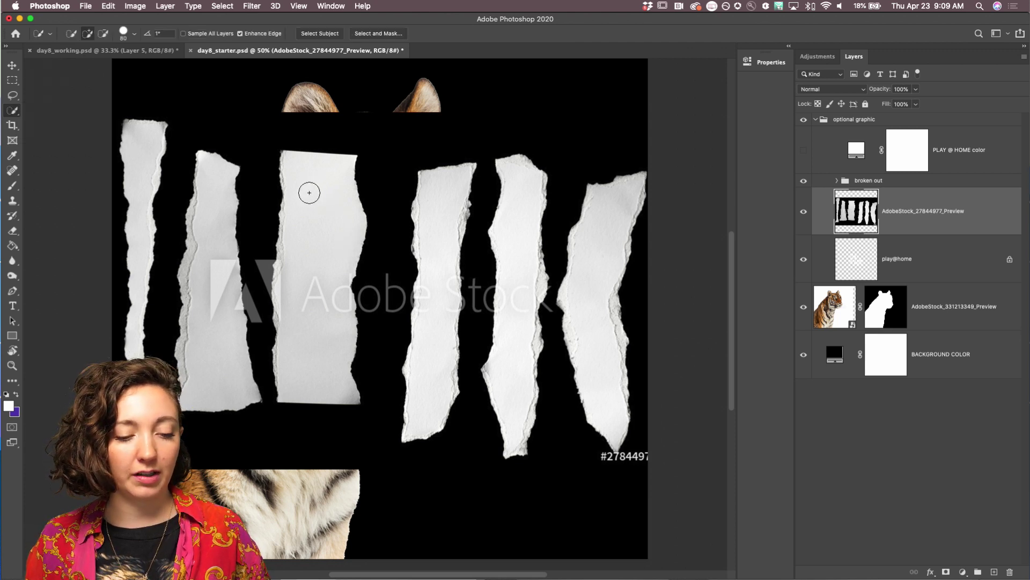
Select the widest torn-paper strip, third from the left, with the Quick Selection tool at brush size 125
key("bracketright")
key("bracketright")
key("bracketright")
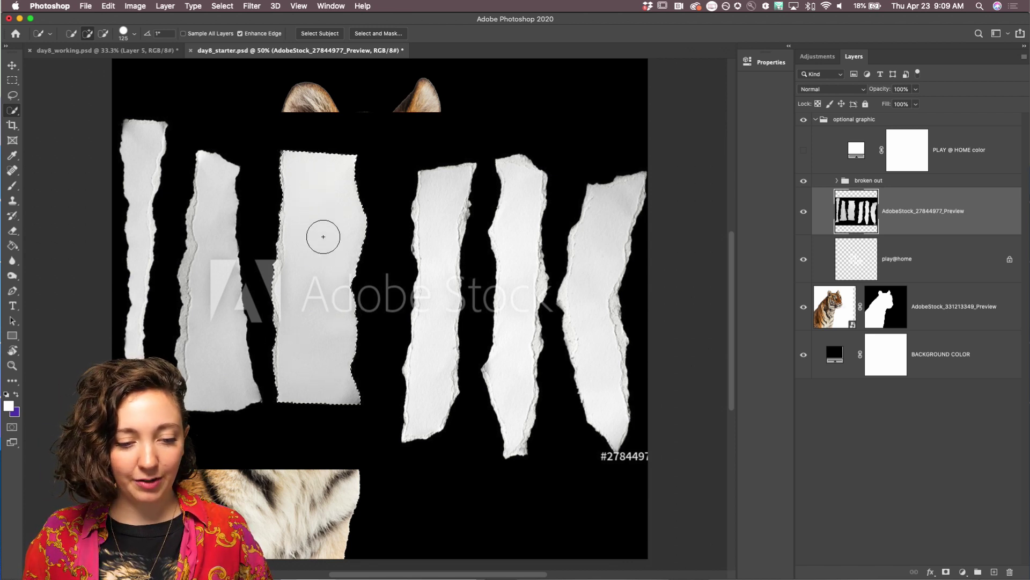
mouse_move(324, 232)
left_mouse_down()
mouse_move(319, 310)
mouse_move(336, 333)
left_mouse_up()
key("super+equal")
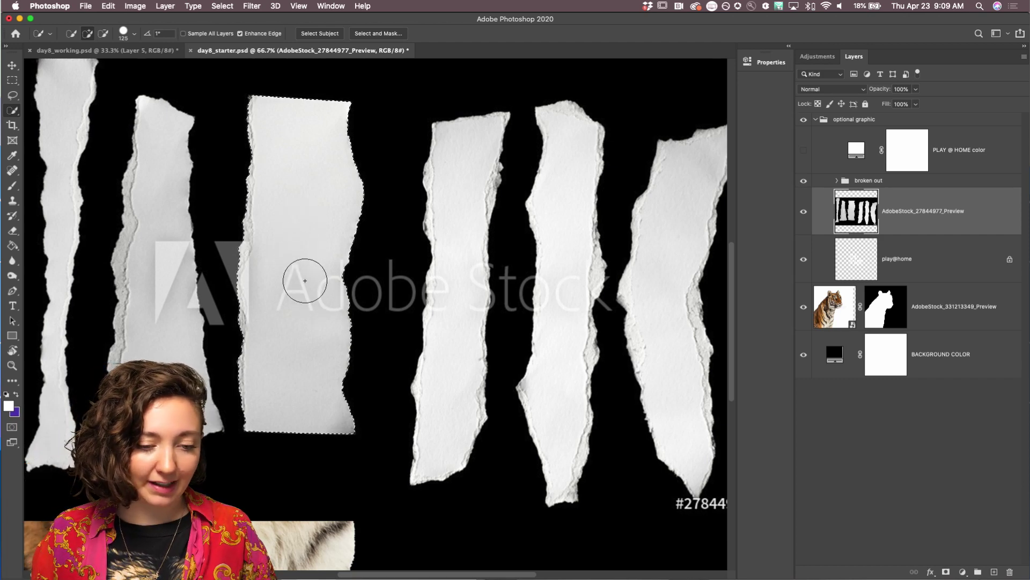
key("super+minus")
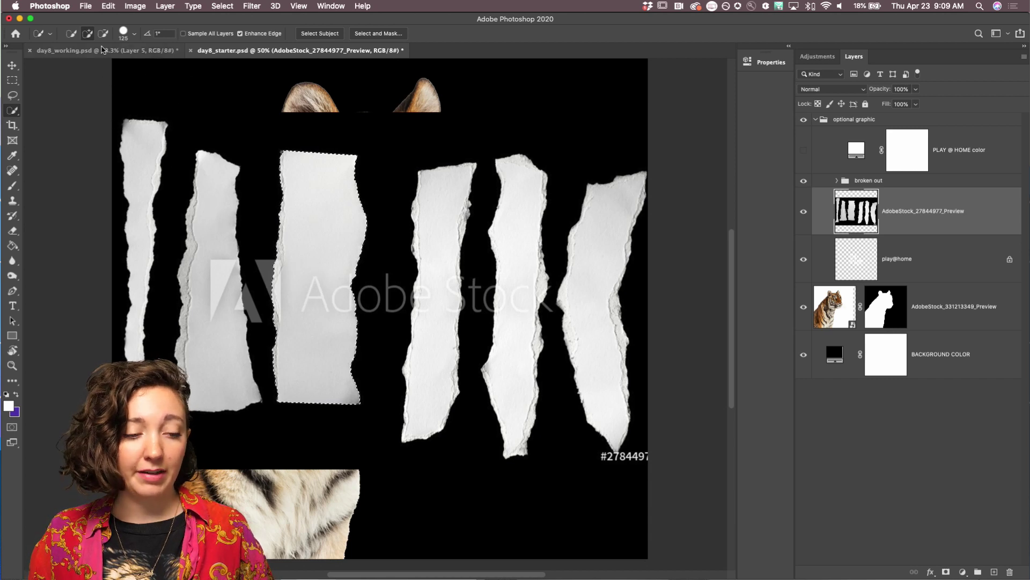
Copy the selected widest strip, paste it in place on its own layer, and check it with the torn-paper sheet temporarily hidden
left_click(109, 6)
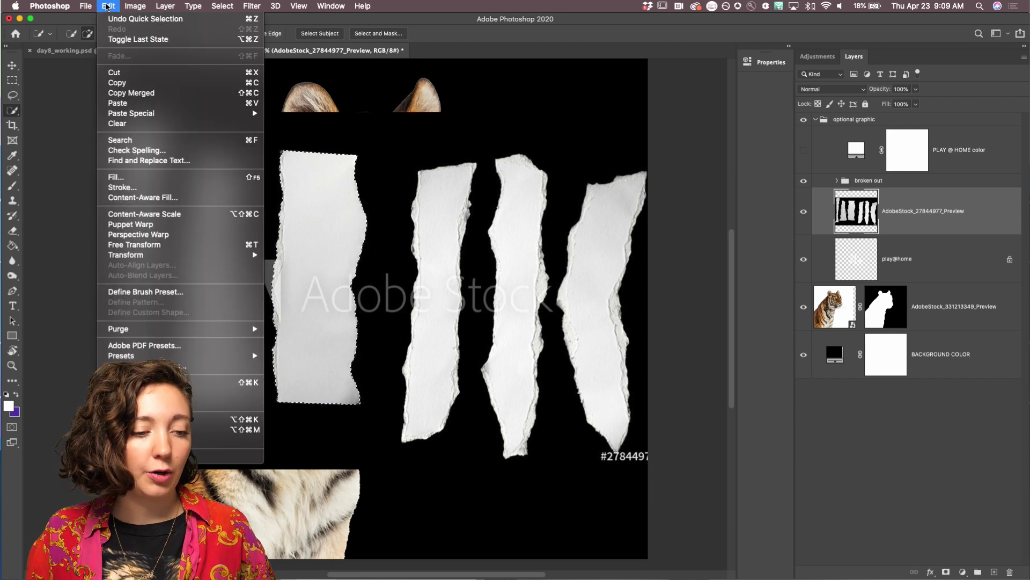
left_click(124, 85)
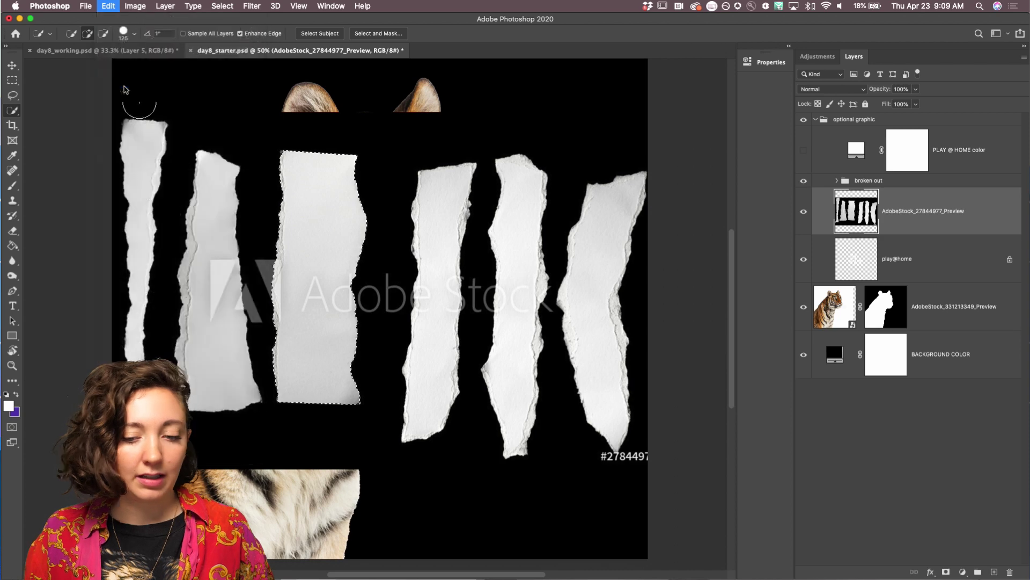
left_click(109, 6)
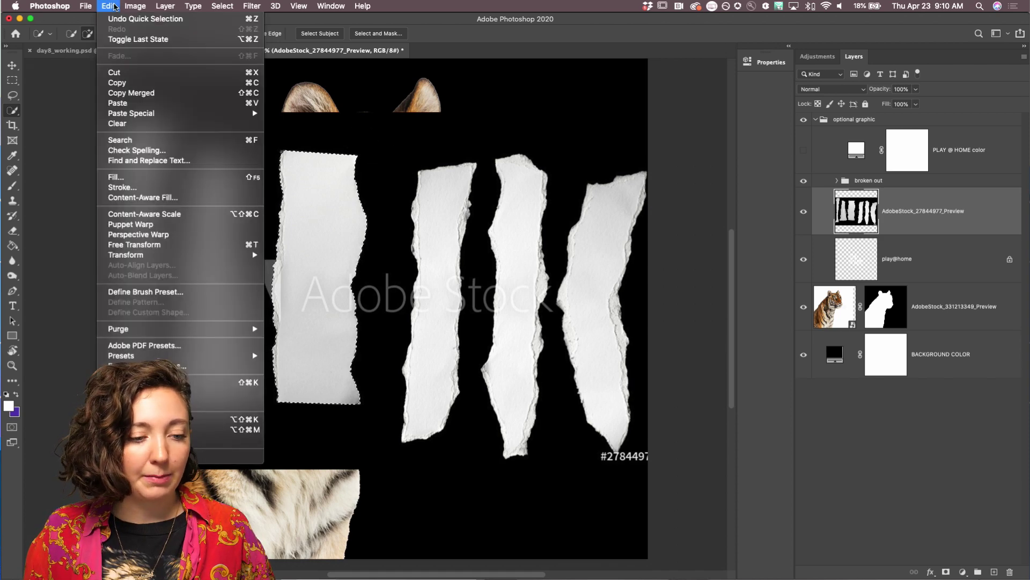
mouse_move(138, 112)
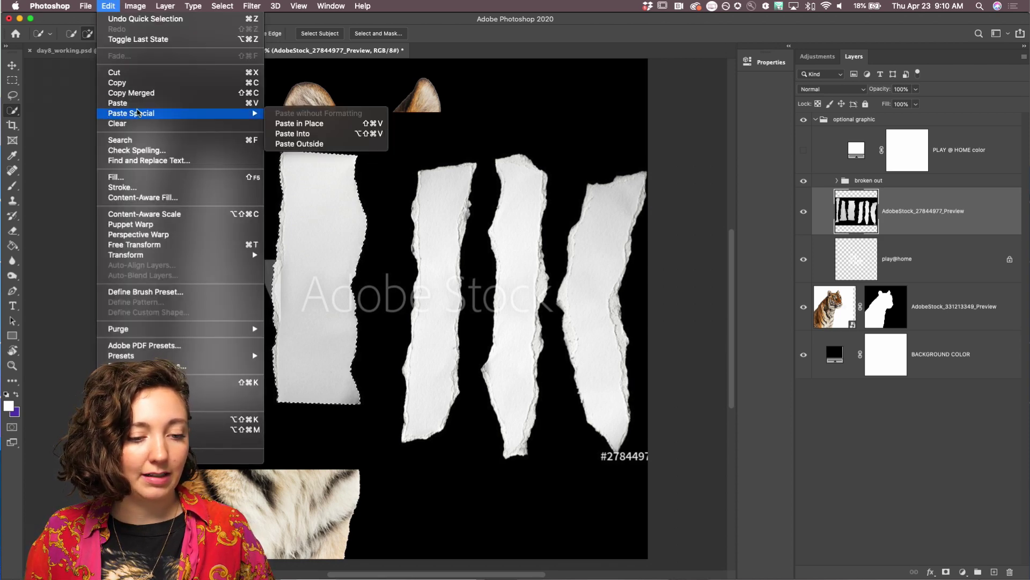
left_click(333, 125)
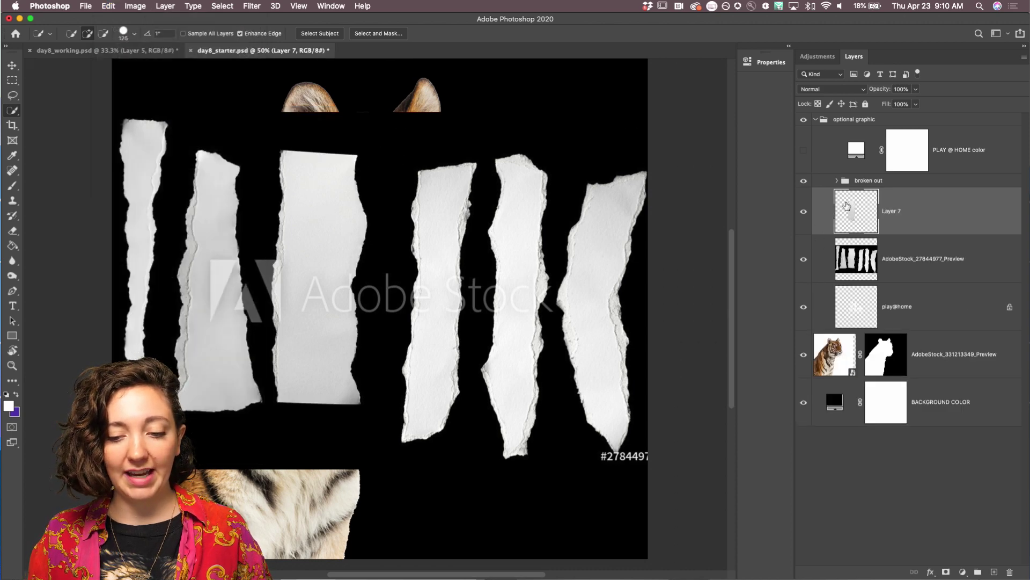
left_click(802, 261)
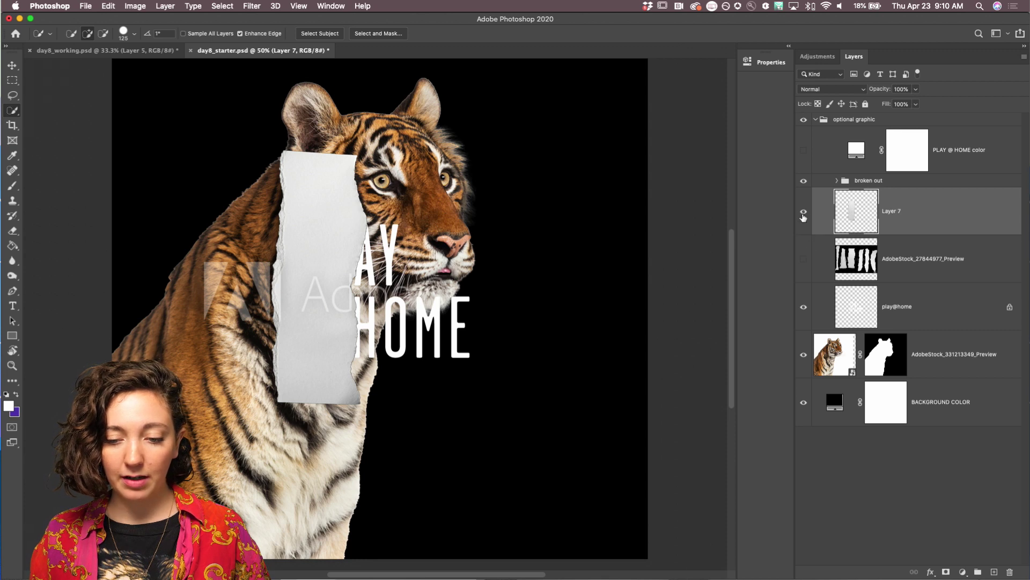
left_click(803, 256)
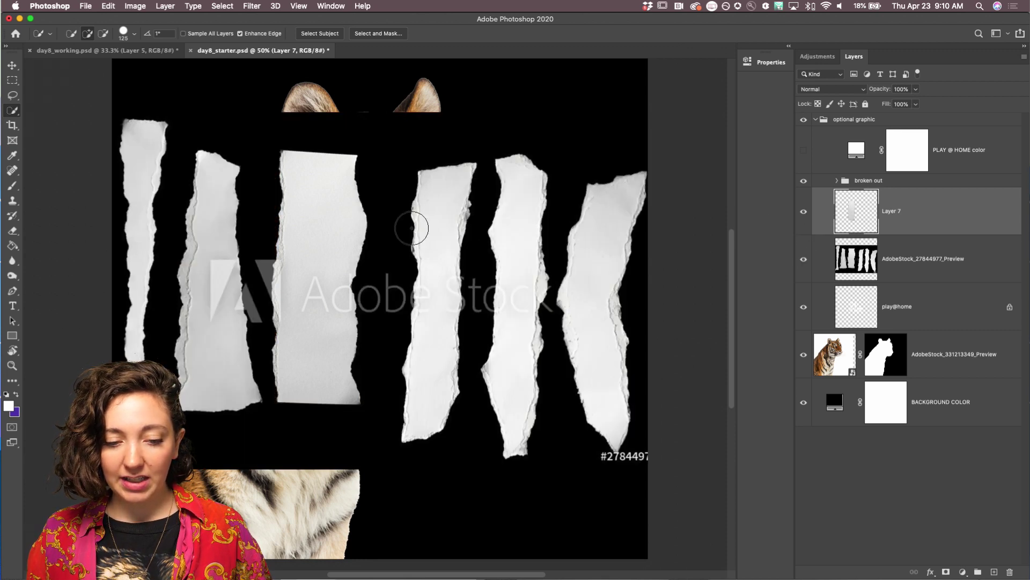
Select the fourth strip from the left on the AdobeStock_27844977_Preview layer and copy it to its own layer
left_click(861, 265)
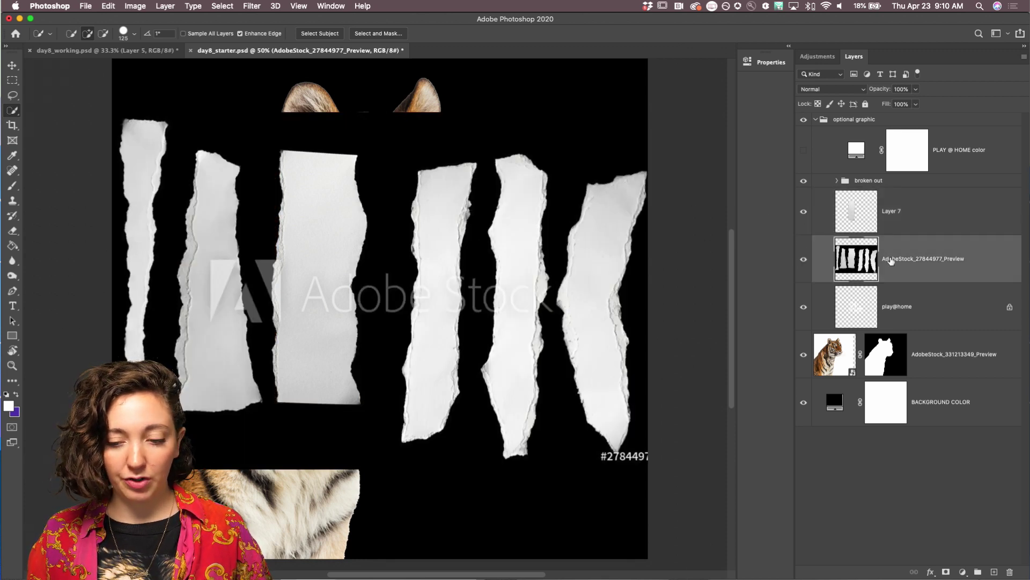
left_click_drag(420, 207, 443, 235)
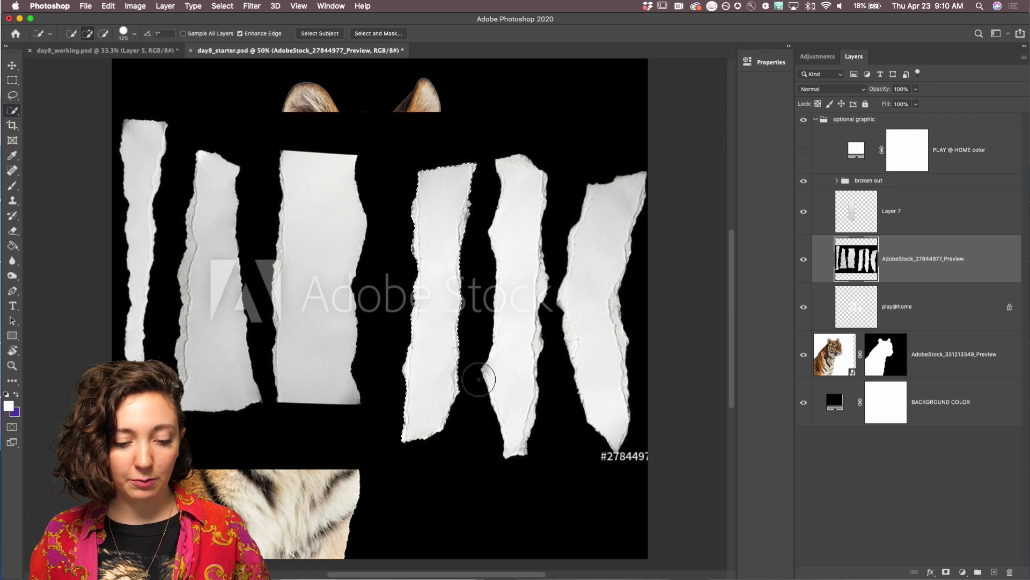
key("super+j")
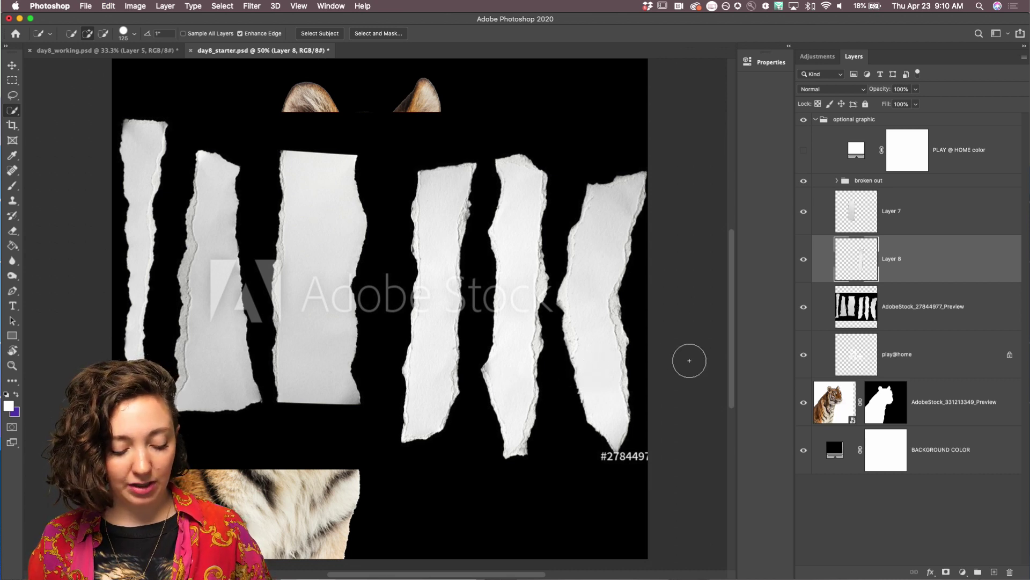
Hide the AdobeStock_27844977_Preview torn-paper sheet and delete the two newly extracted strip layers, Layer 8 and Layer 7
left_click(809, 306)
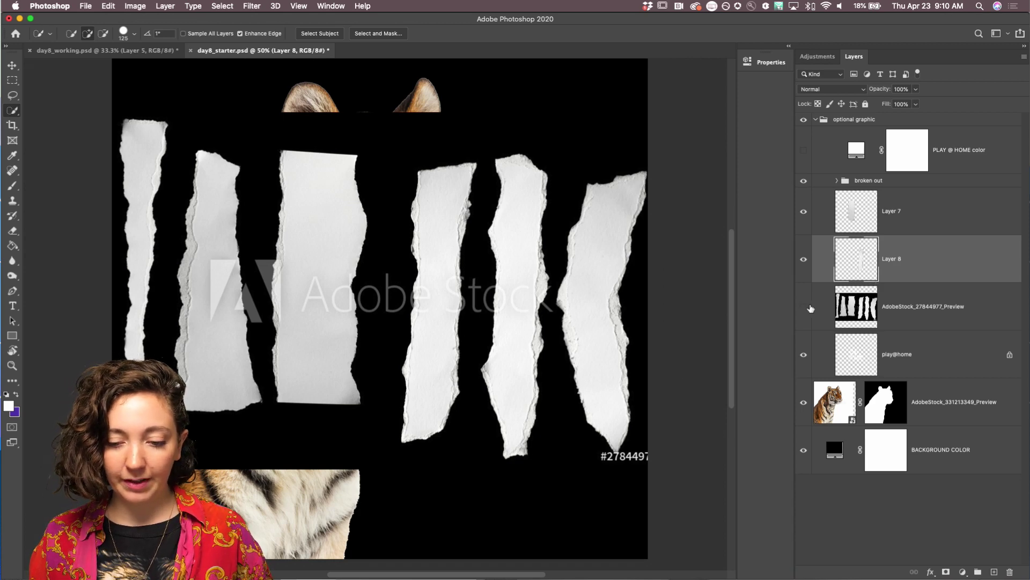
left_click(804, 211)
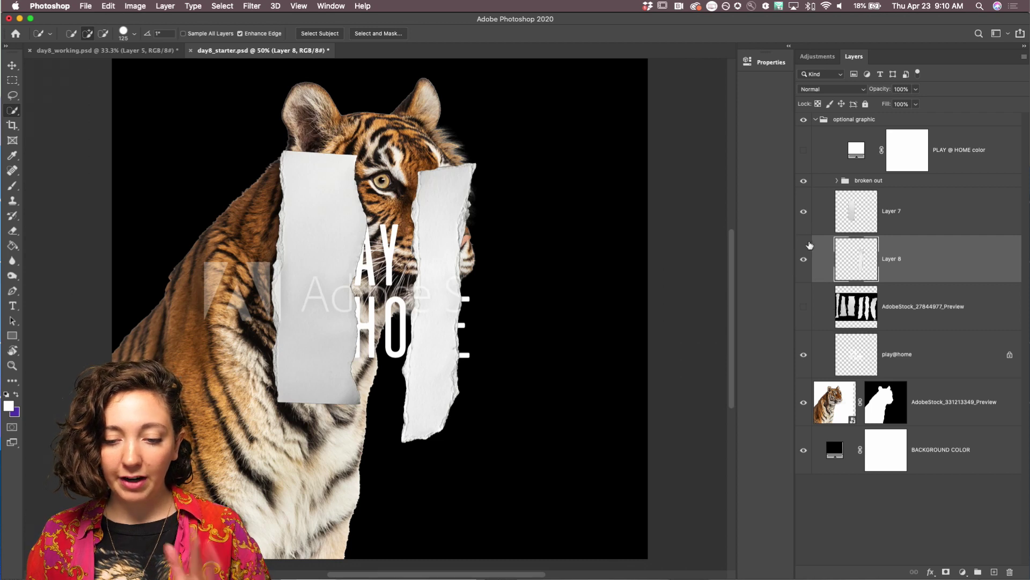
key("BackSpace")
left_click(916, 212)
key("BackSpace")
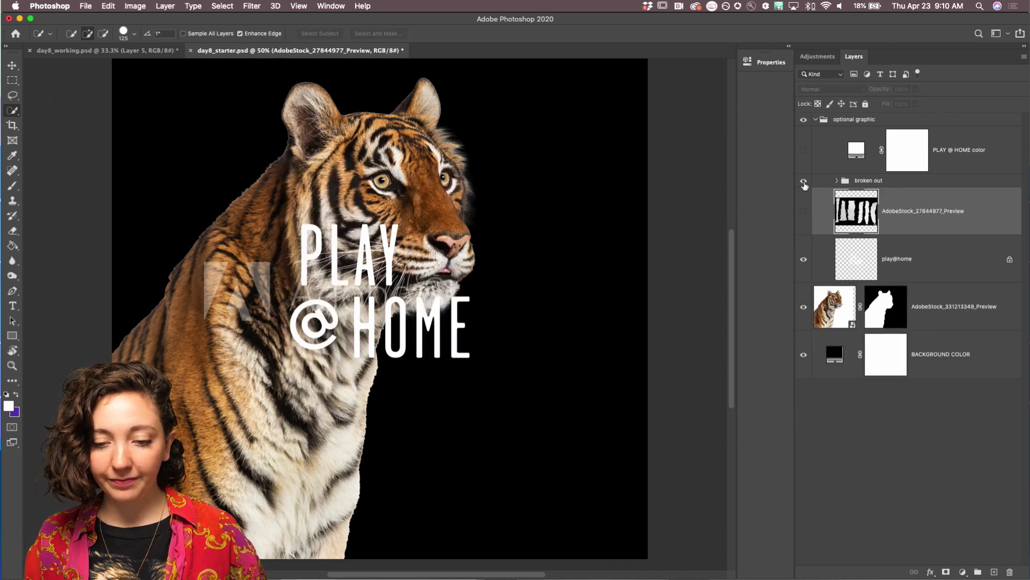
Expand the broken out group and make its six strip layers, Layer 1 to Layer 6, visible
left_click(835, 182)
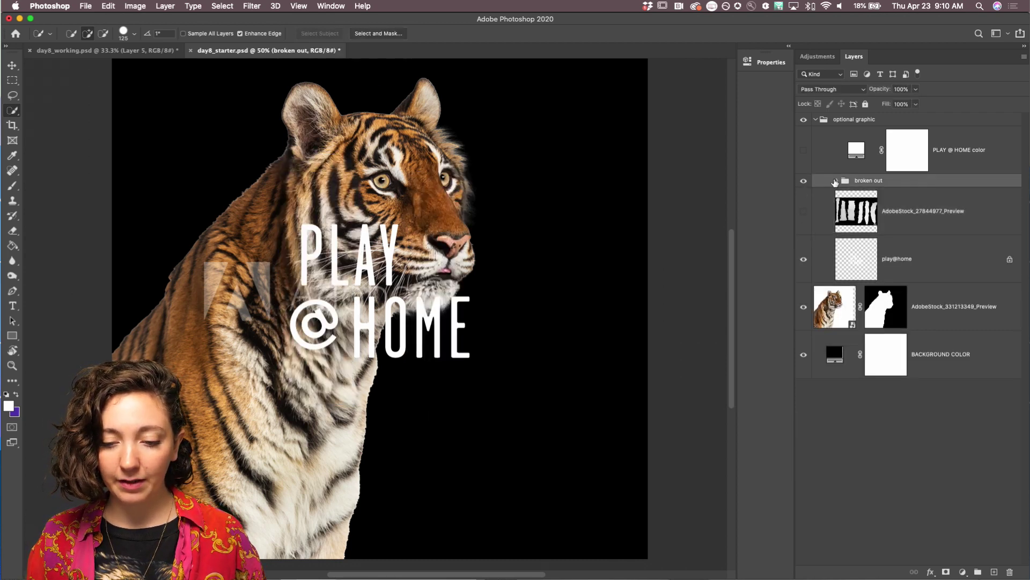
left_click(837, 182)
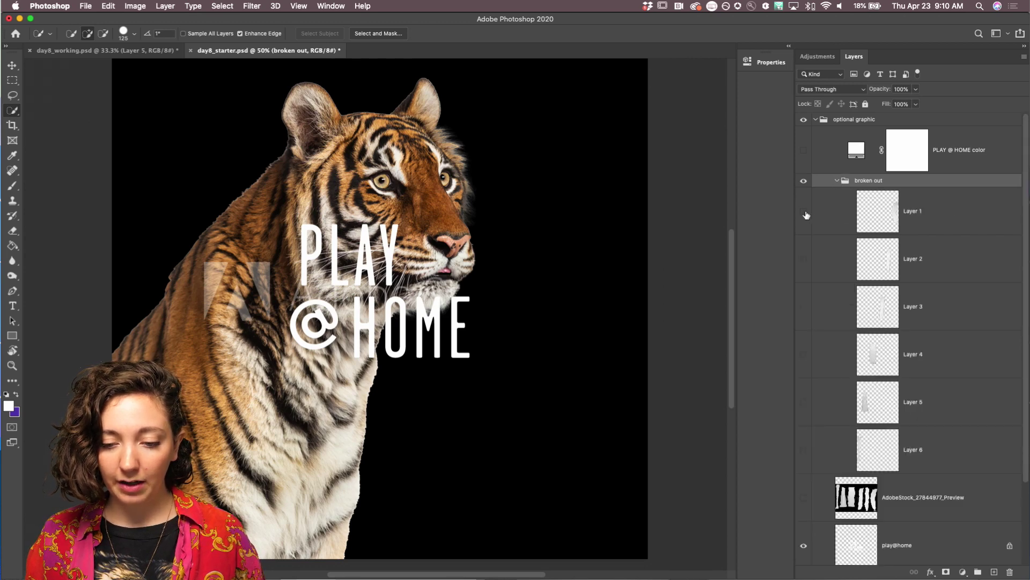
left_click_drag(804, 212, 804, 449)
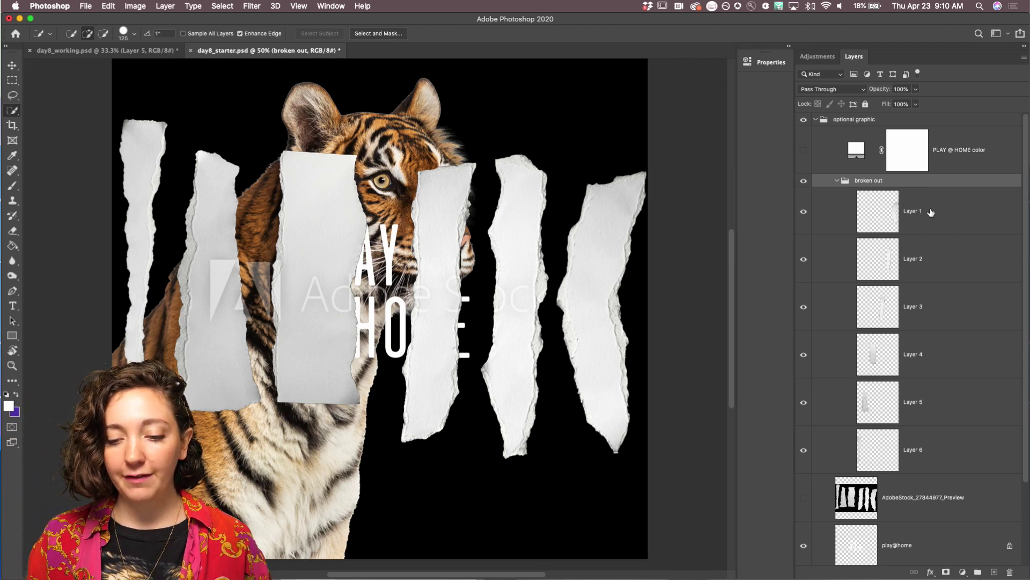
Activate the Move tool with Layer 1 selected and turn on Auto-Select set to Layer
left_click(880, 217)
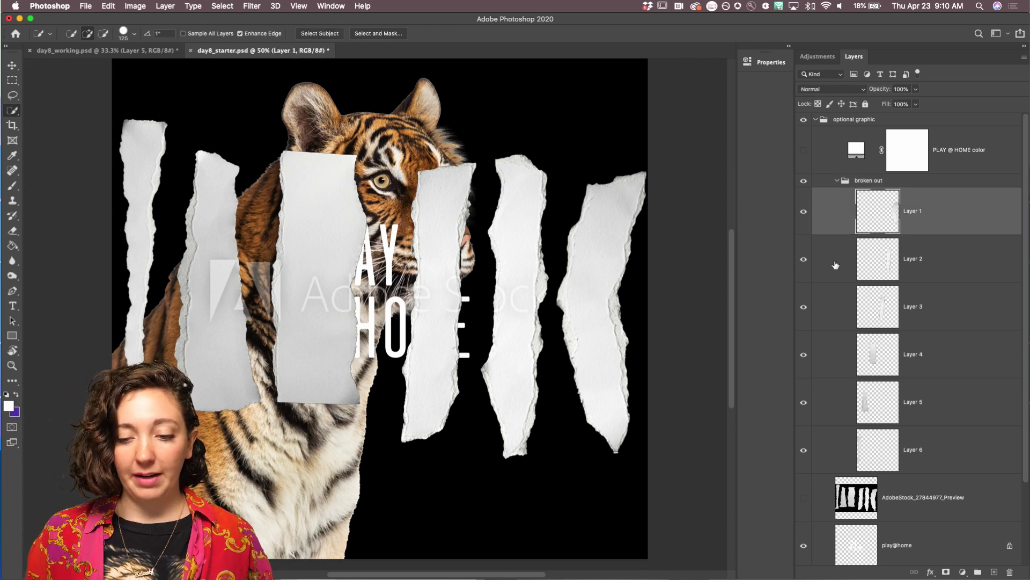
left_click(12, 65)
left_click_drag(582, 240, 559, 172)
key("super+z")
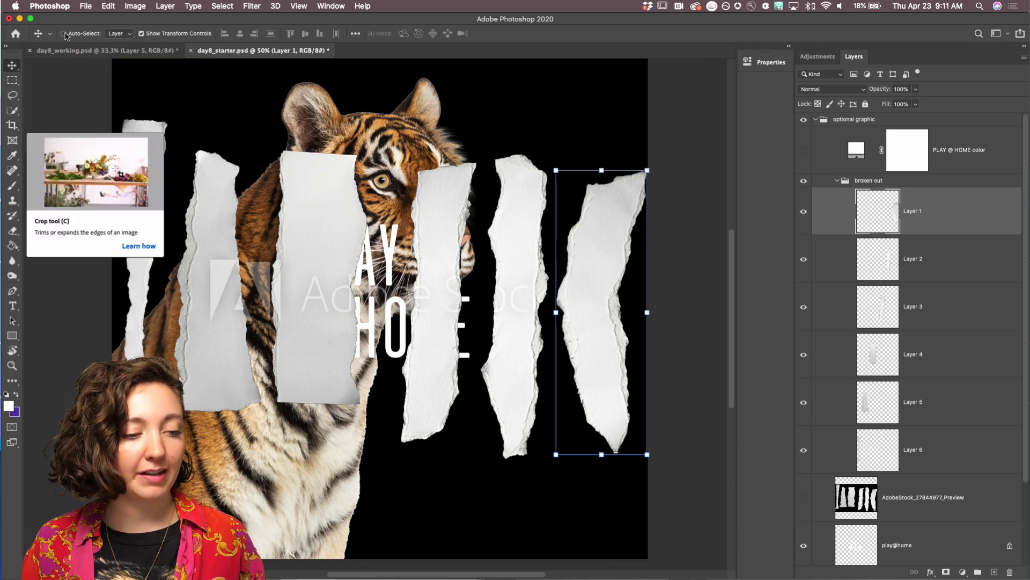
left_click(113, 34)
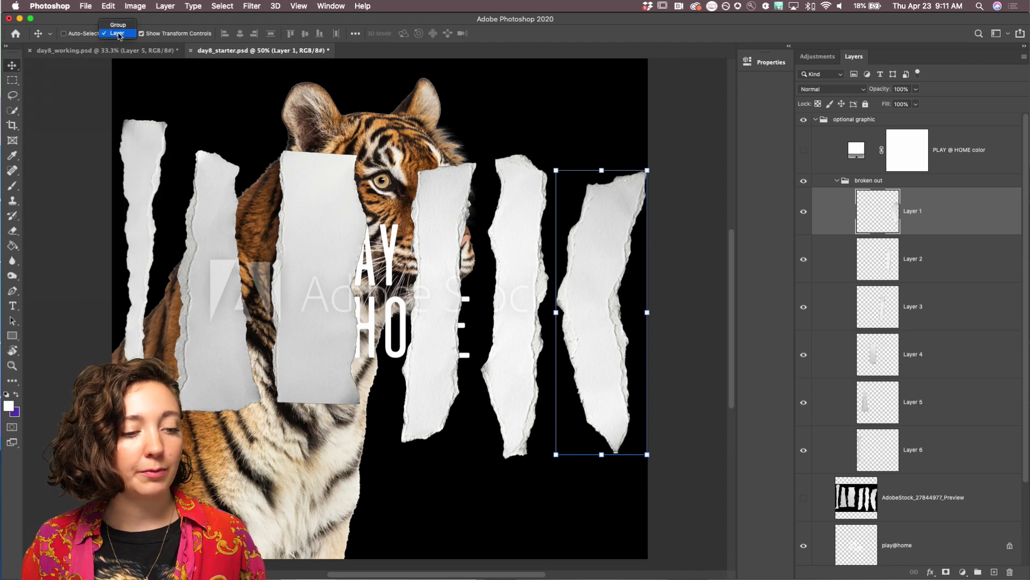
left_click(119, 34)
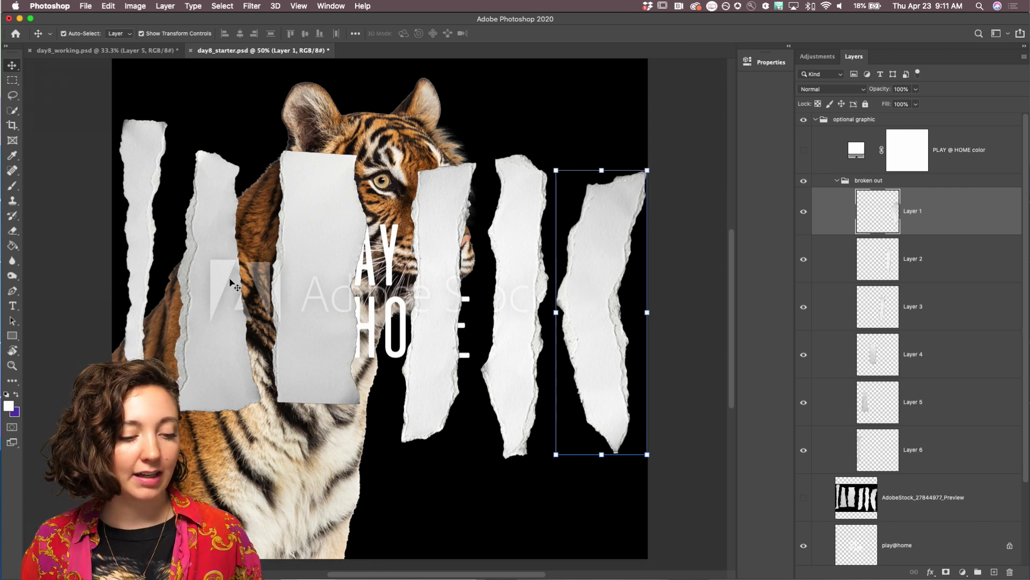
Move the Layer 5 strip up beside the tiger's ear, Layer 3 between the two rightmost strips, and Layer 4 down over the chest
left_click(226, 237)
left_click_drag(223, 232, 341, 240)
left_click_drag(450, 257, 575, 164)
left_click_drag(324, 250, 272, 277)
left_click_drag(355, 384, 300, 294)
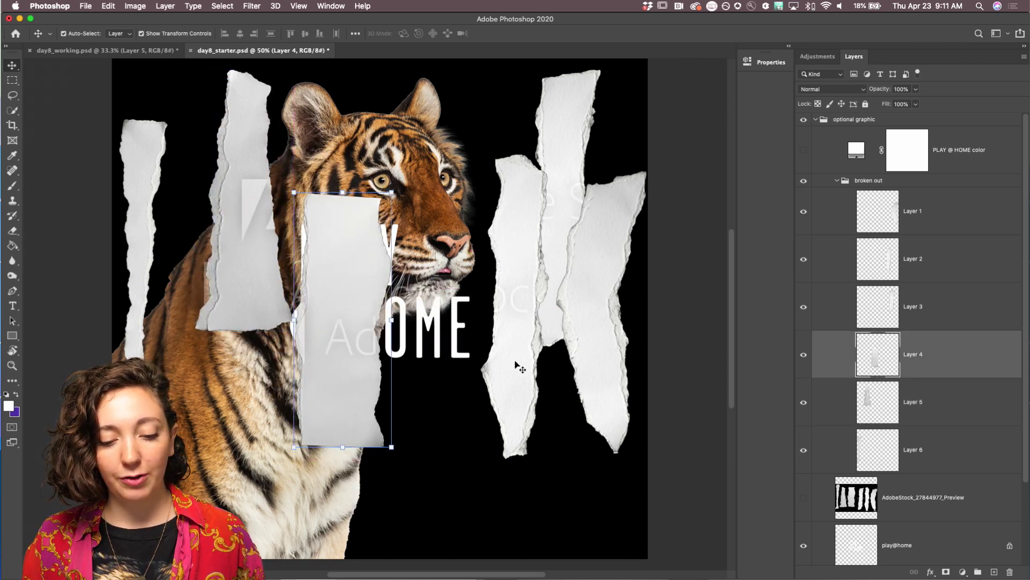
Scatter the strips further: Layer 3 beside the tiger's face, Layer 1 in the lower right, Layer 4 below PLAY, Layer 2 over the far eye
left_click_drag(517, 363, 452, 451)
left_click_drag(553, 210, 493, 185)
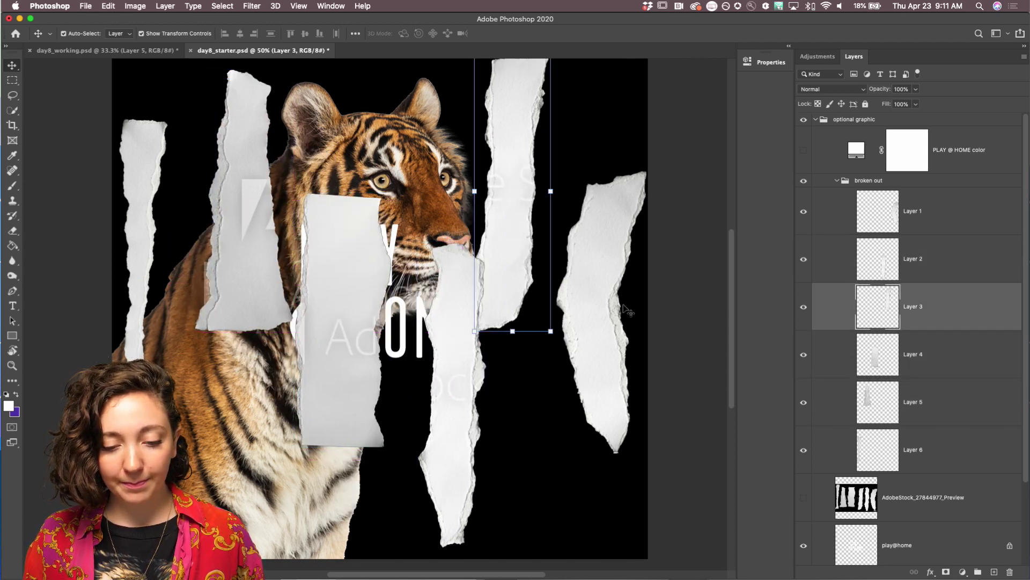
left_click_drag(586, 274, 563, 392)
left_click_drag(338, 264, 362, 332)
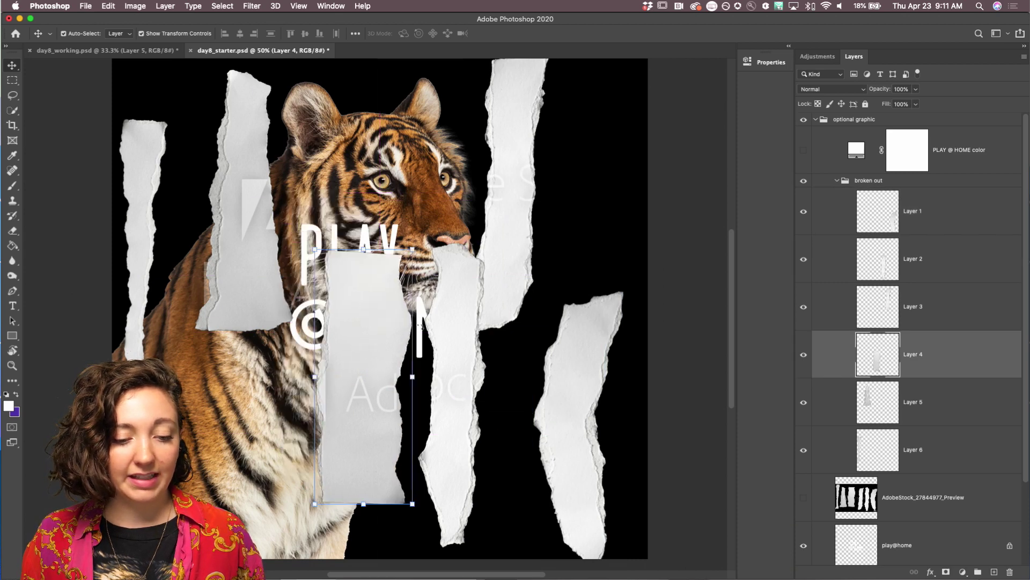
left_click_drag(432, 373, 417, 267)
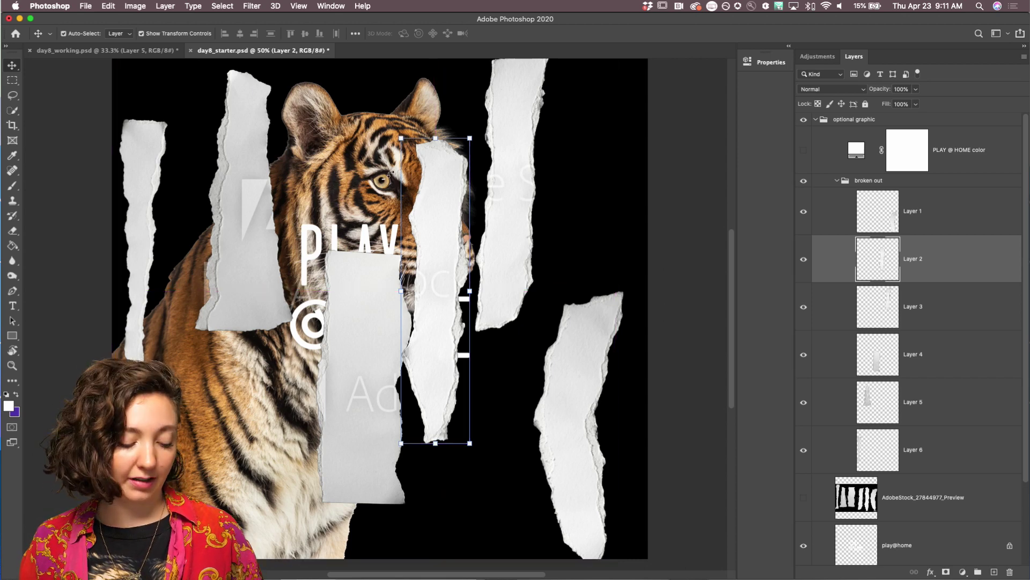
Lower the Layer 5 strip slightly over the tiger's shoulder
key("super")
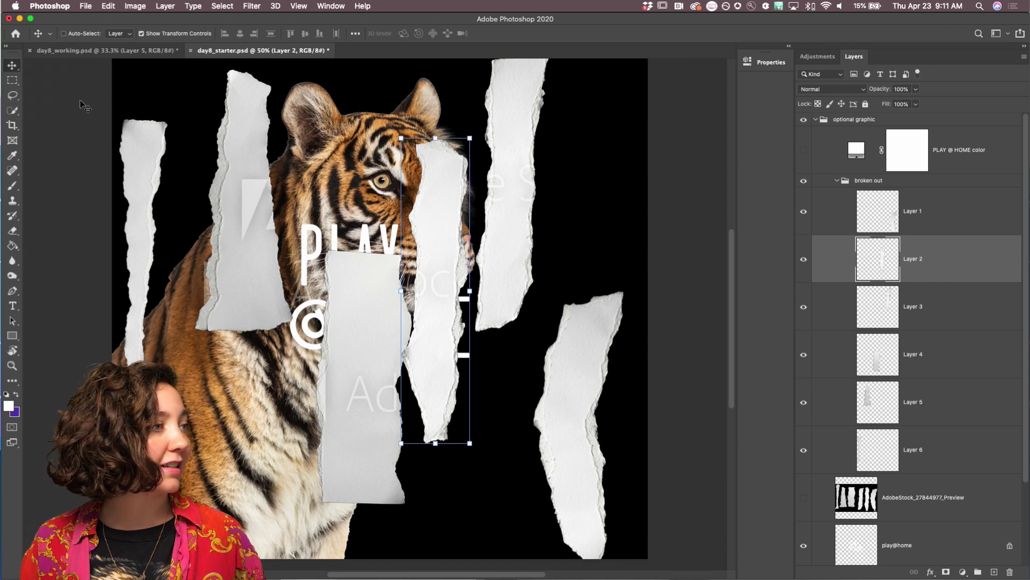
key("super")
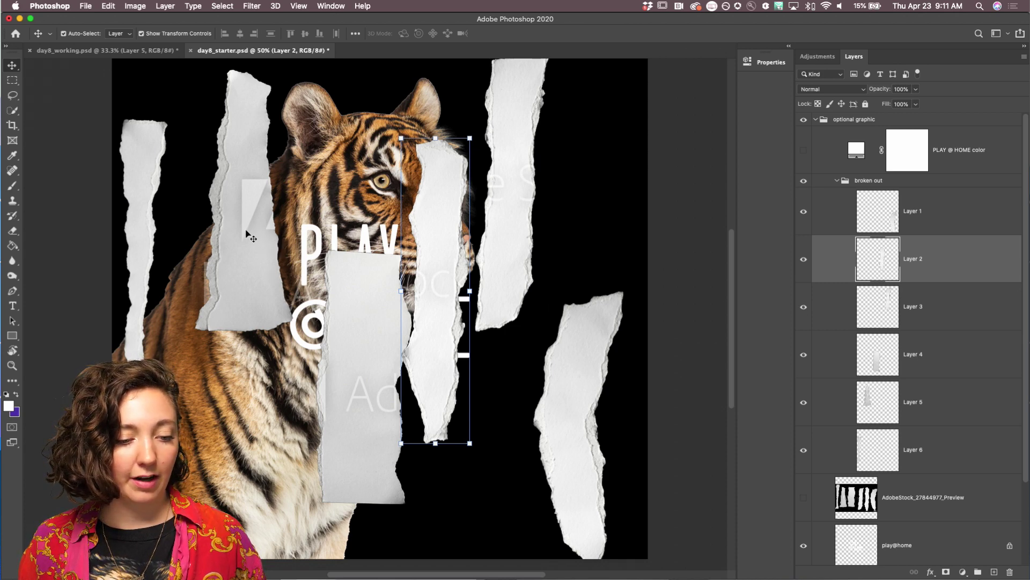
left_click_drag(246, 231, 246, 273)
Enlarge the Layer 6 strip to about 142%, rotate it about 75°, and place it diagonally across the lower part of the poster
key("super")
key("super+minus")
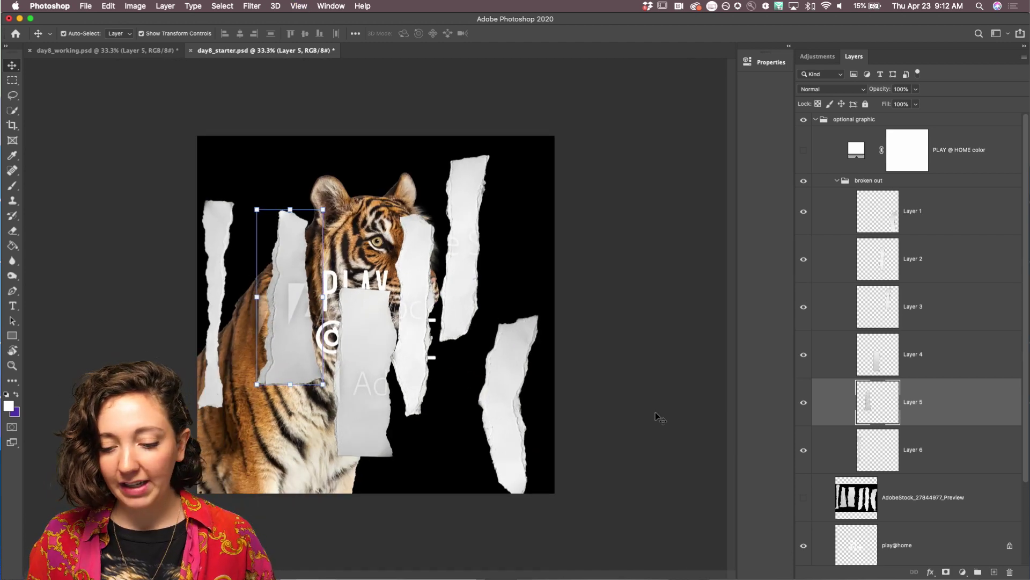
left_click(886, 453)
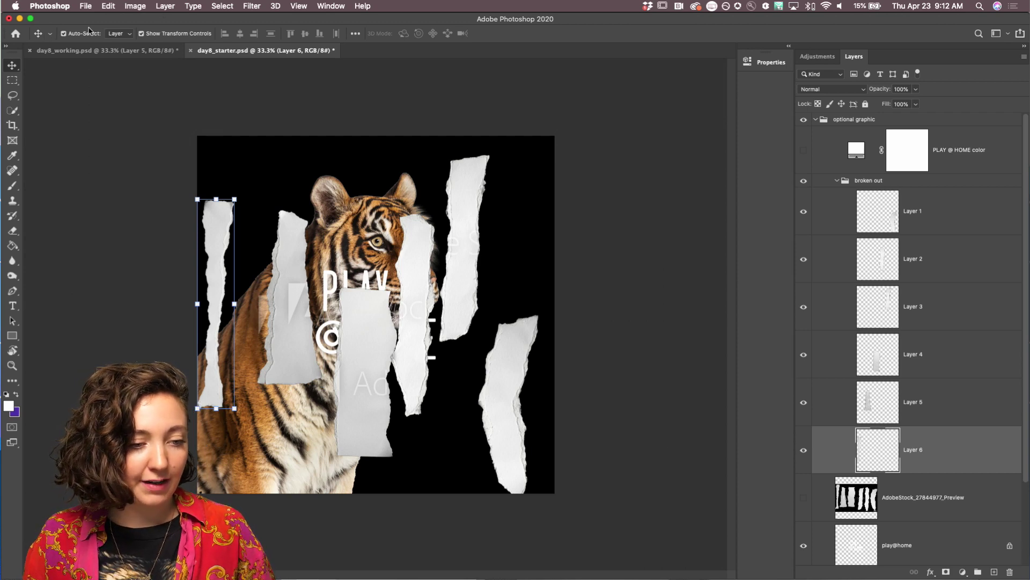
key("super+t")
left_click_drag(238, 245, 307, 462)
left_click_drag(376, 457, 431, 452)
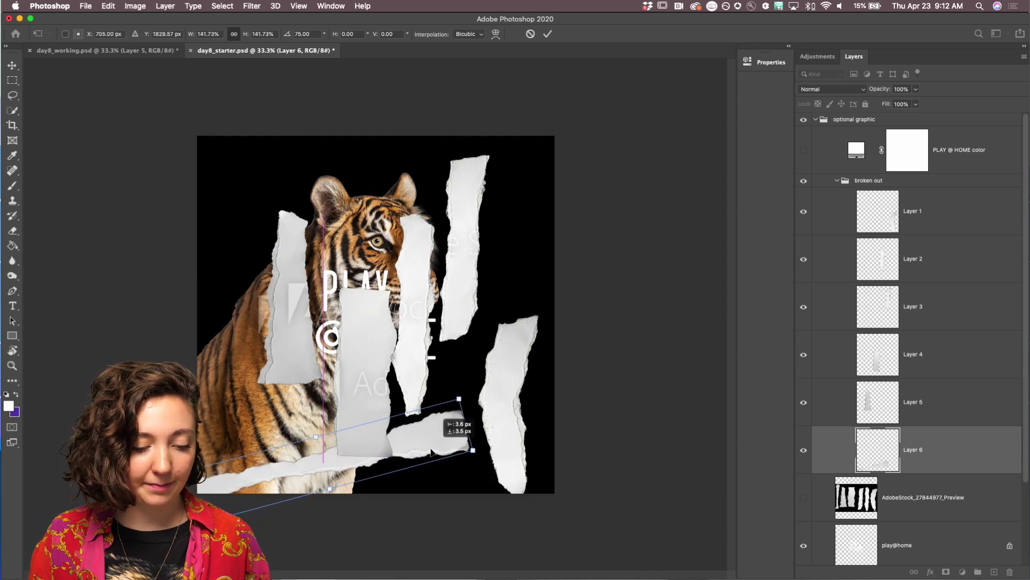
key("Return")
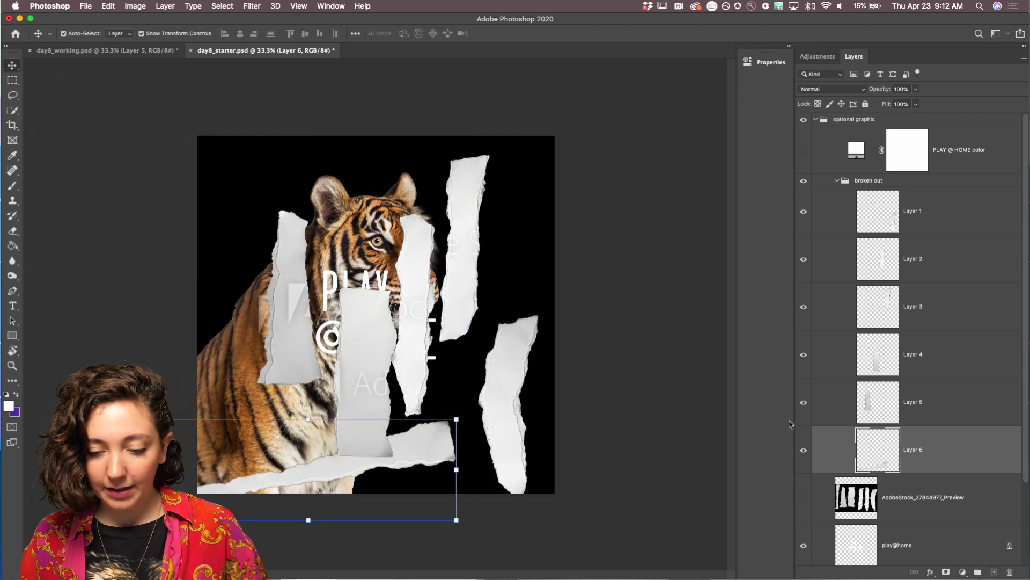
Rotate the Layer 5 strip about 94° and place it across the poster's upper-left area, ending at the tiger's forehead
left_click(879, 408)
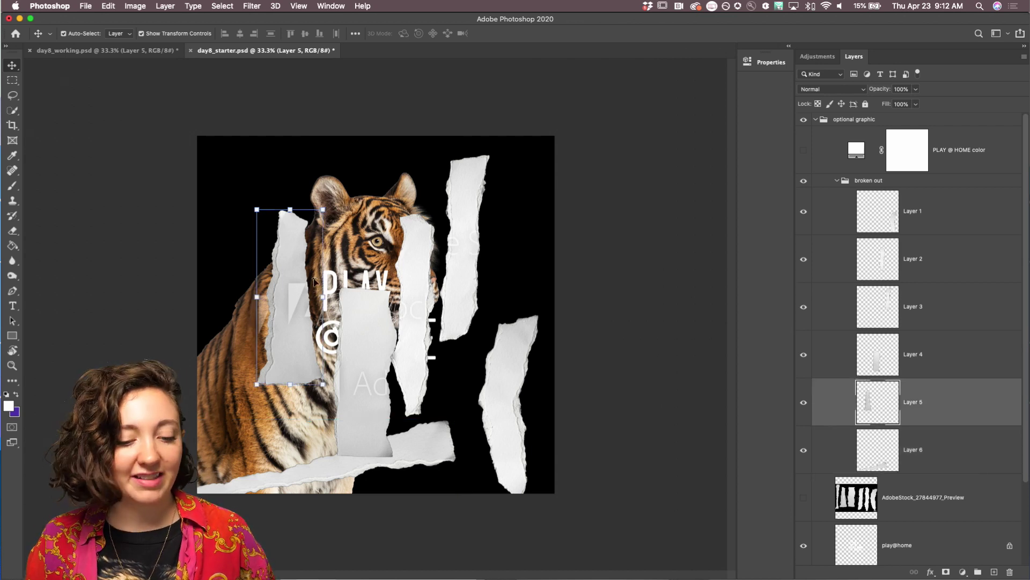
key("ctrl+t")
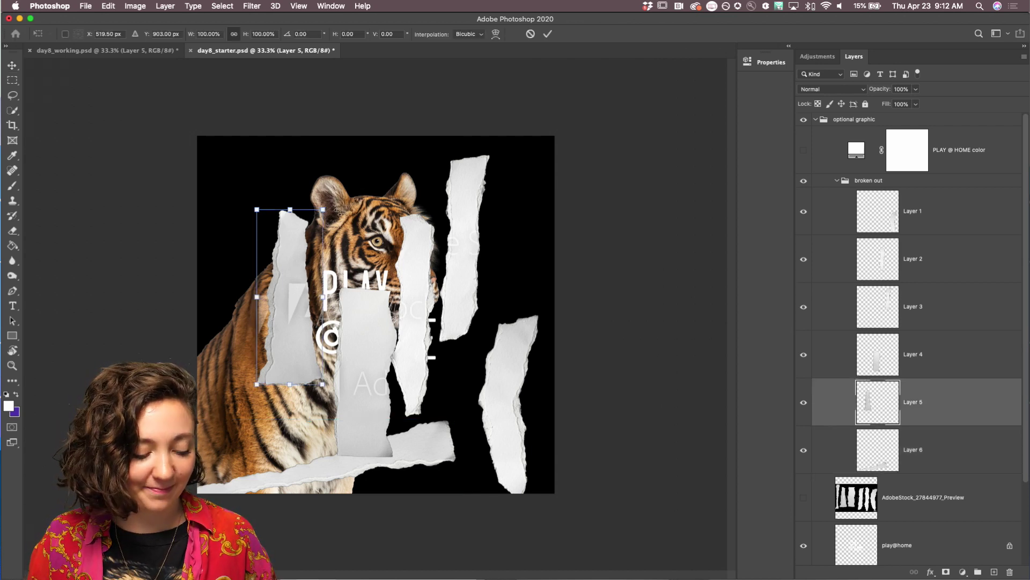
left_click_drag(332, 201, 368, 300)
left_click_drag(288, 301, 260, 209)
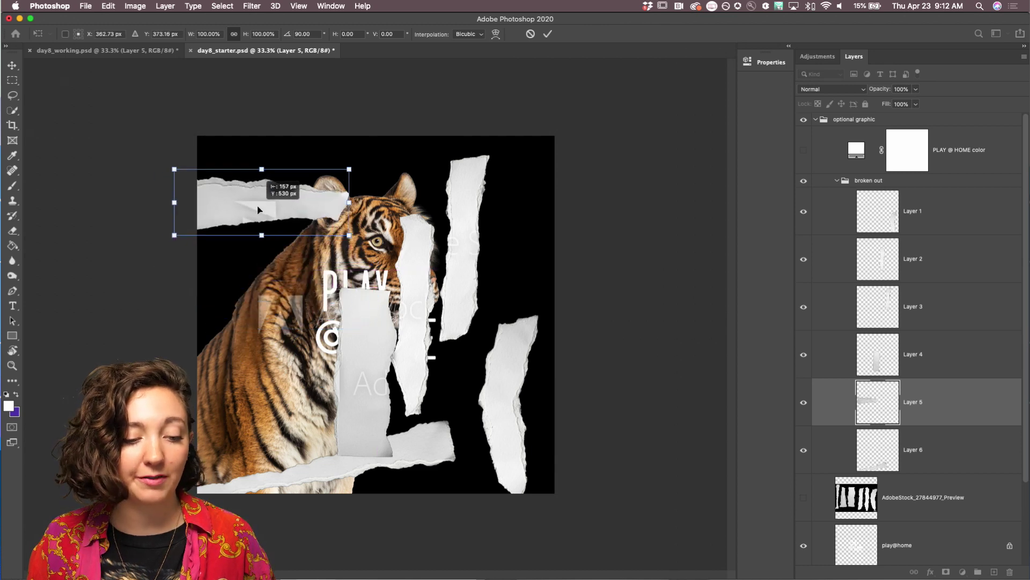
left_click_drag(325, 305, 319, 311)
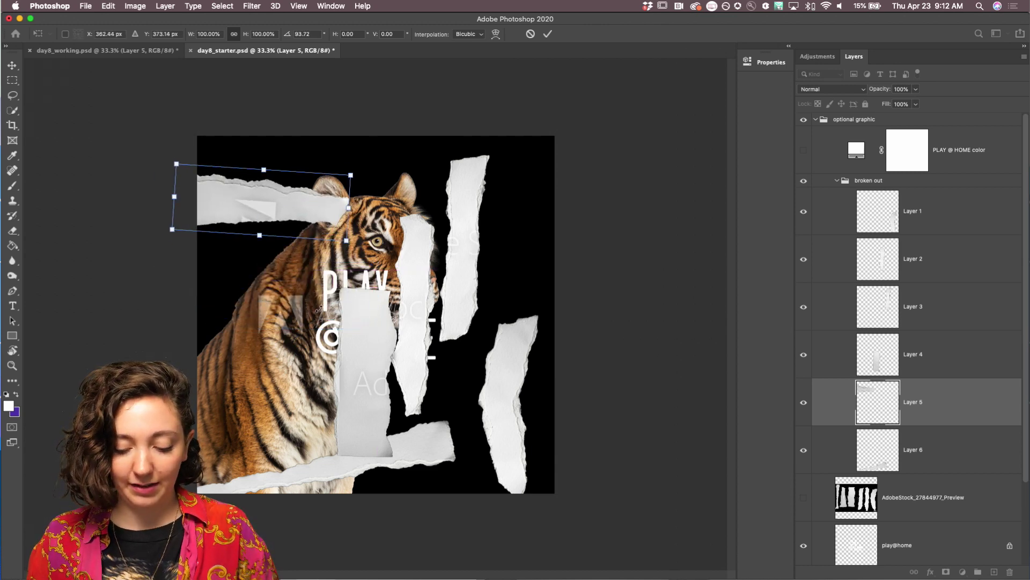
key("Return")
Turn the Layer 4 strip sideways, enlarge it across the poster's lower-right corner, and stack it behind the tiger, just above the background color
left_click_drag(370, 355, 258, 327)
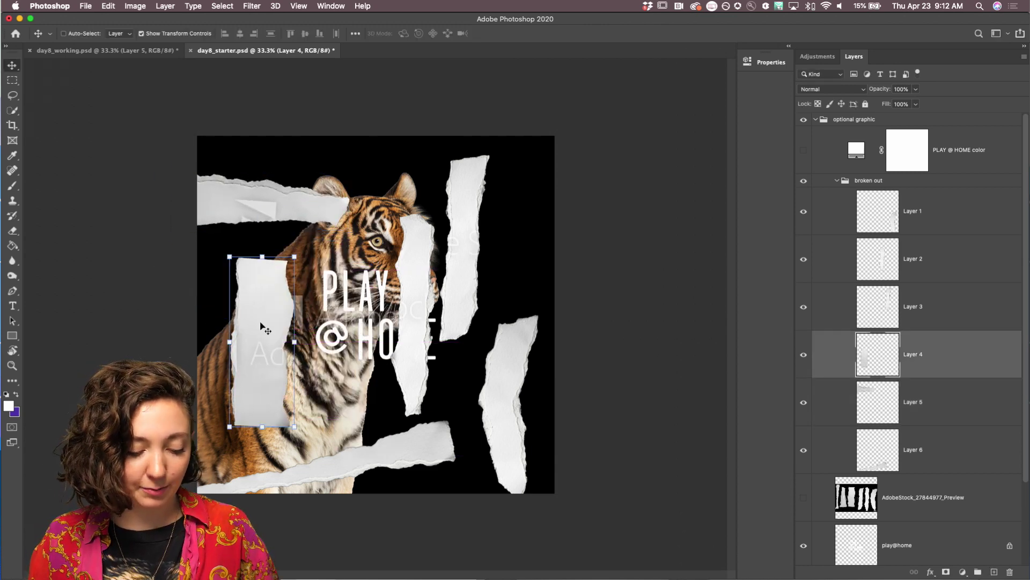
key("ctrl+t")
left_click_drag(301, 246, 414, 422)
left_click_drag(340, 368, 494, 484)
key("Return")
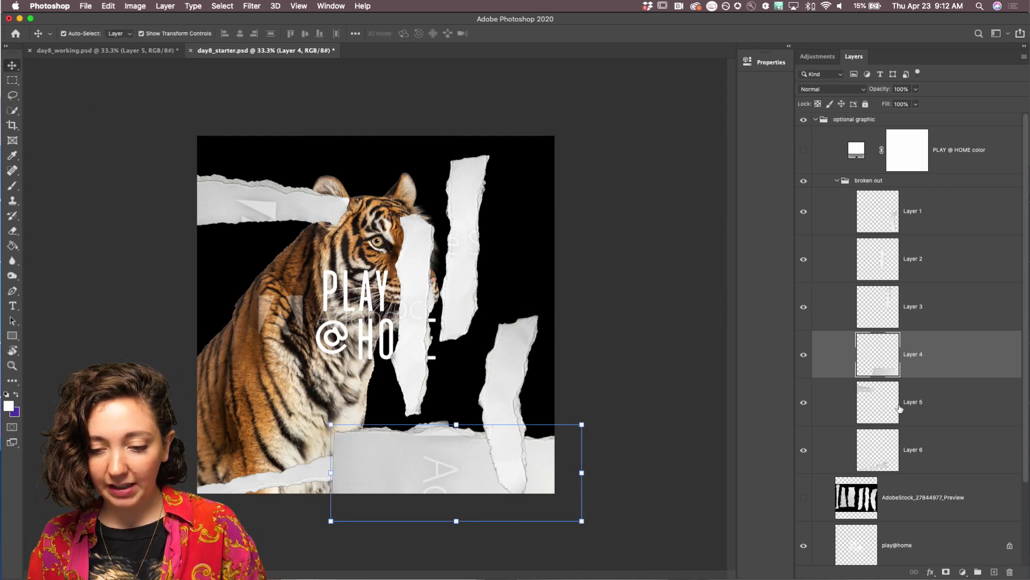
scroll(900, 408, "down", 4)
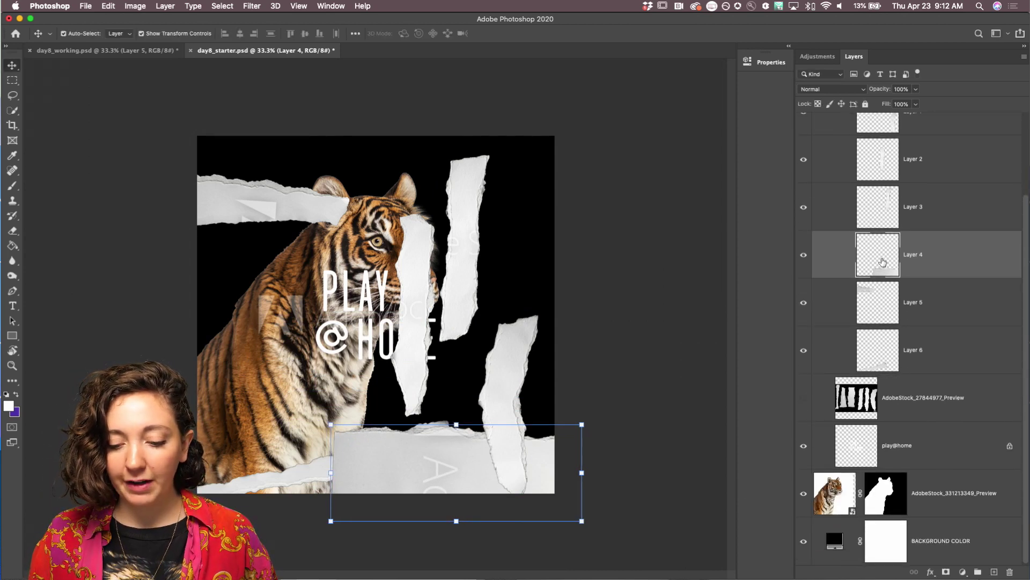
left_click_drag(875, 262, 872, 516)
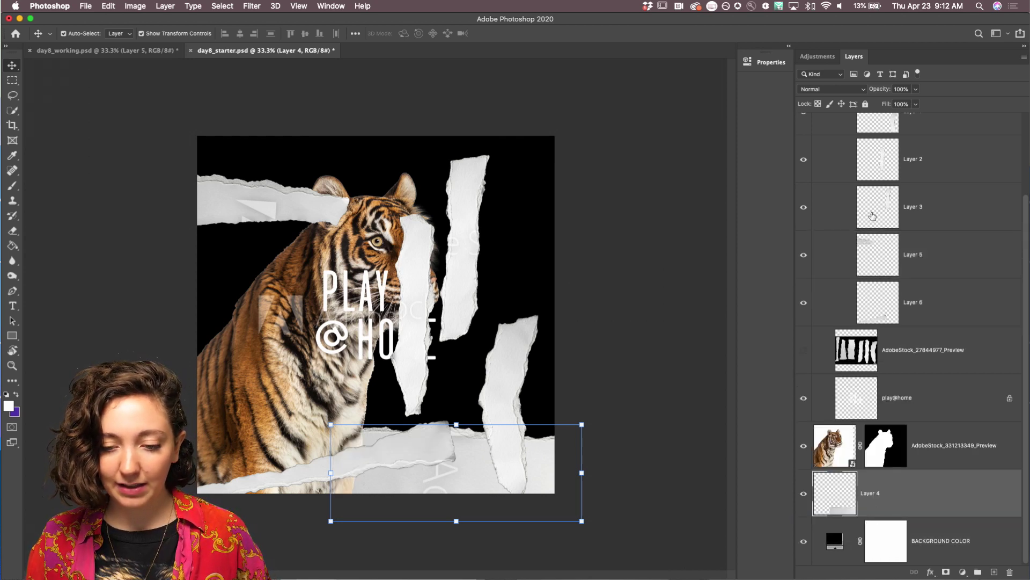
Rotate the Layer 3 strip about 84°, enlarge it to about 159% across the lower right above Layer 4's strip, and stack it behind the tiger
left_click_drag(472, 276, 483, 300)
key("super+t")
left_click_drag(514, 170, 517, 370)
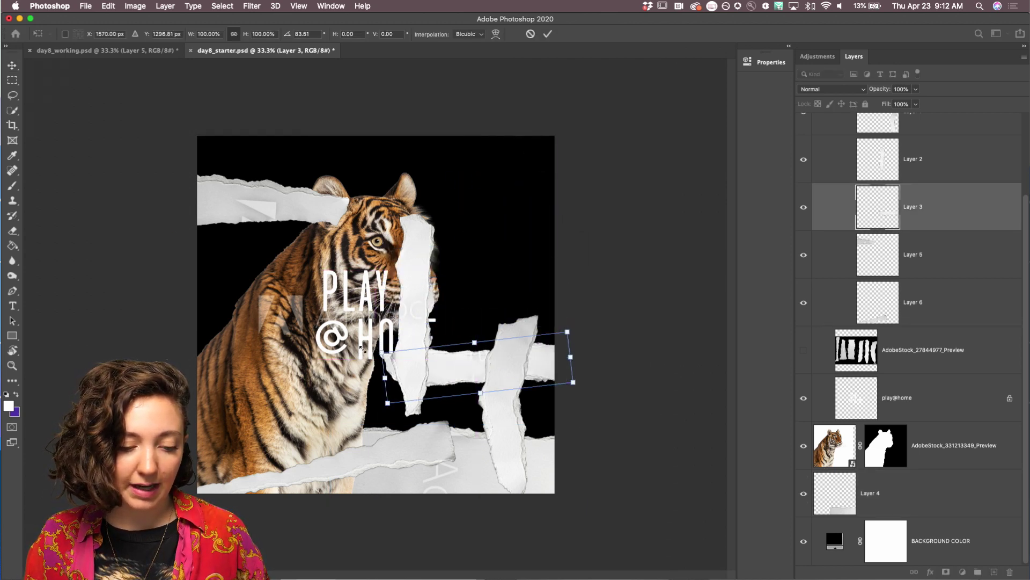
left_click_drag(382, 351, 267, 334)
left_click_drag(520, 358, 519, 399)
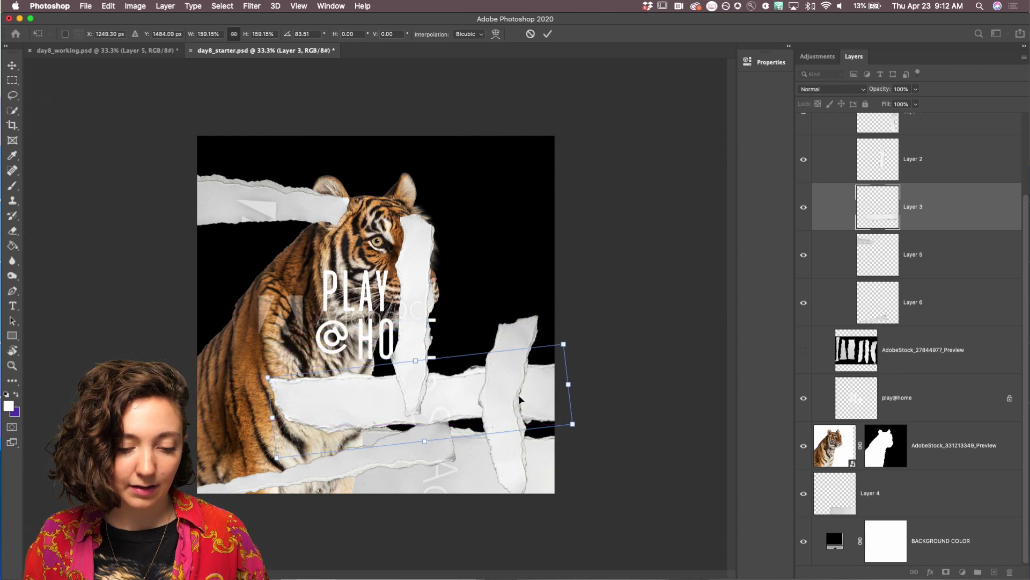
key("Return")
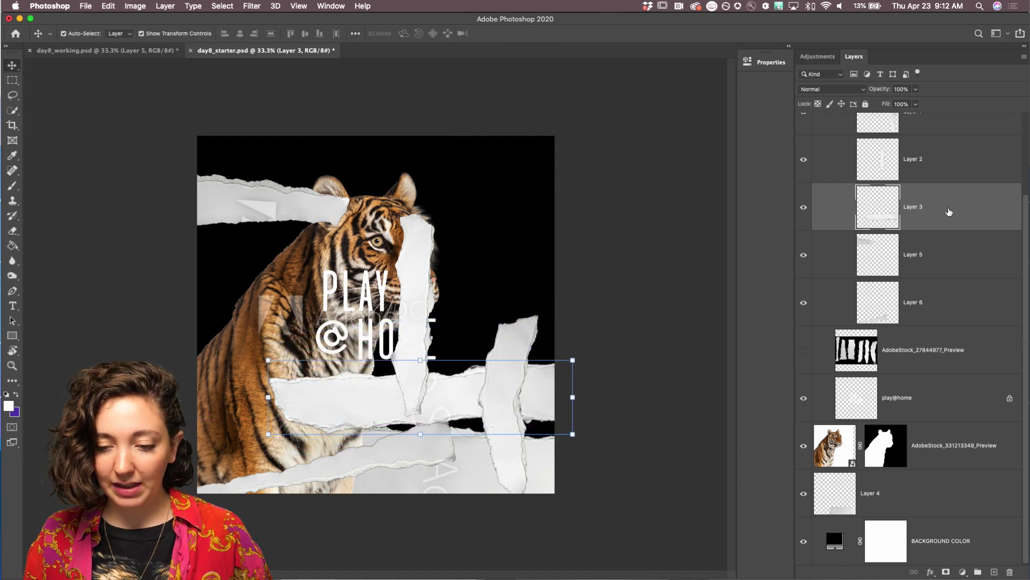
left_click_drag(950, 211, 919, 476)
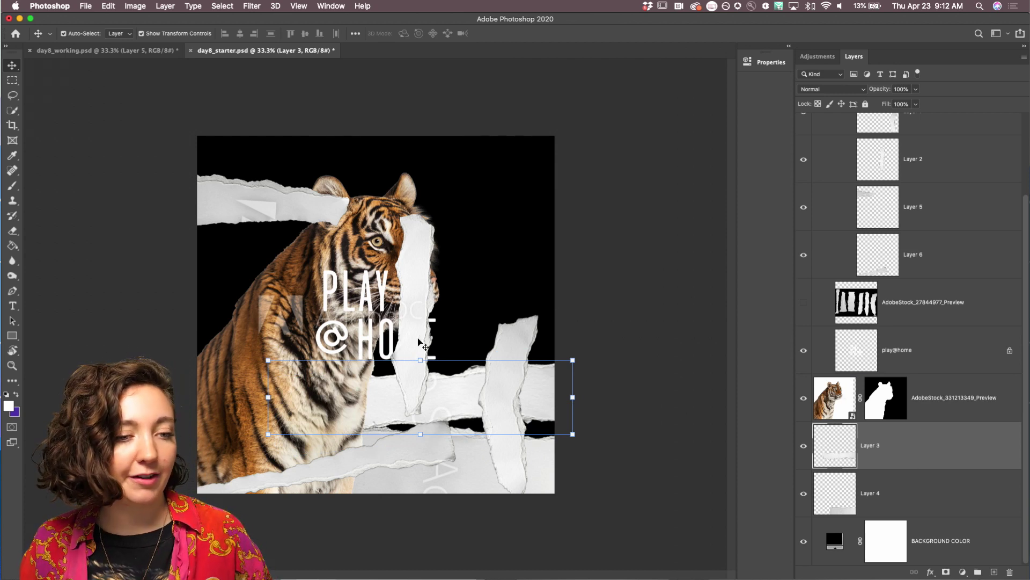
Rotate the Layer 2 strip about -86°, enlarge it to about 184% across the poster at the tiger's muzzle height, and stack it behind the tiger
scroll(878, 215, "up", 1)
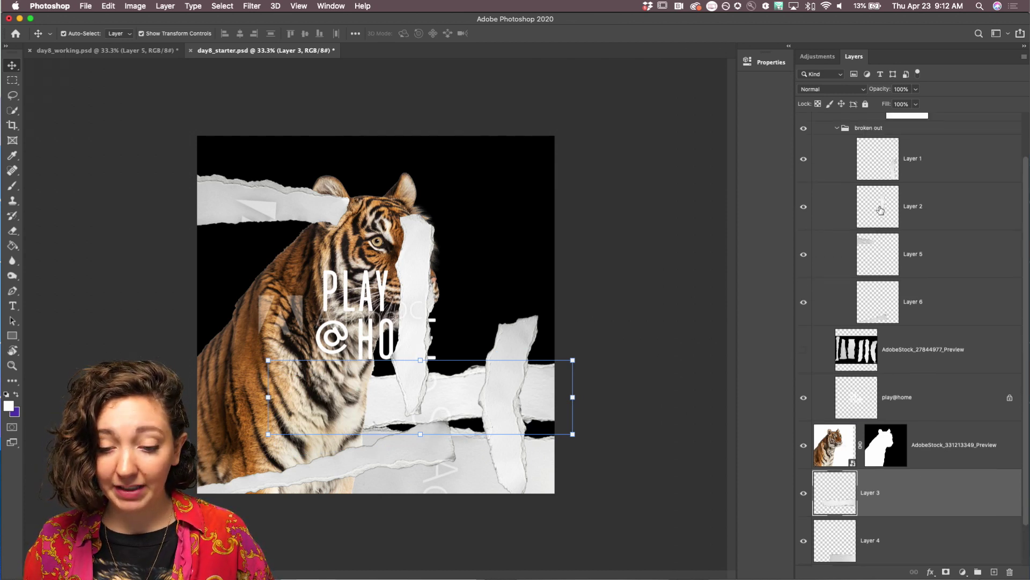
left_click(881, 211)
left_click_drag(441, 205, 303, 283)
left_click_drag(378, 306, 213, 238)
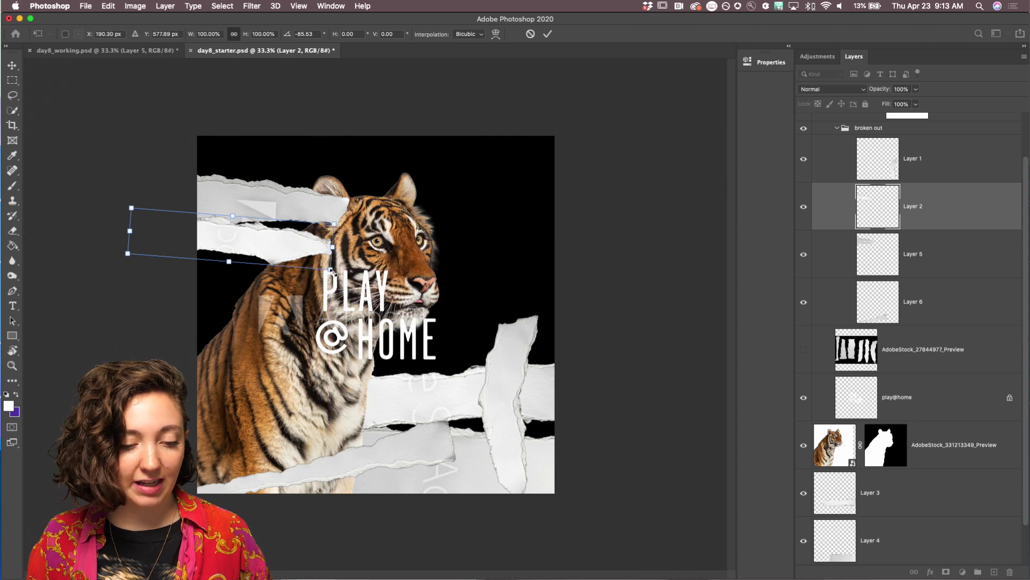
left_click_drag(332, 270, 498, 321)
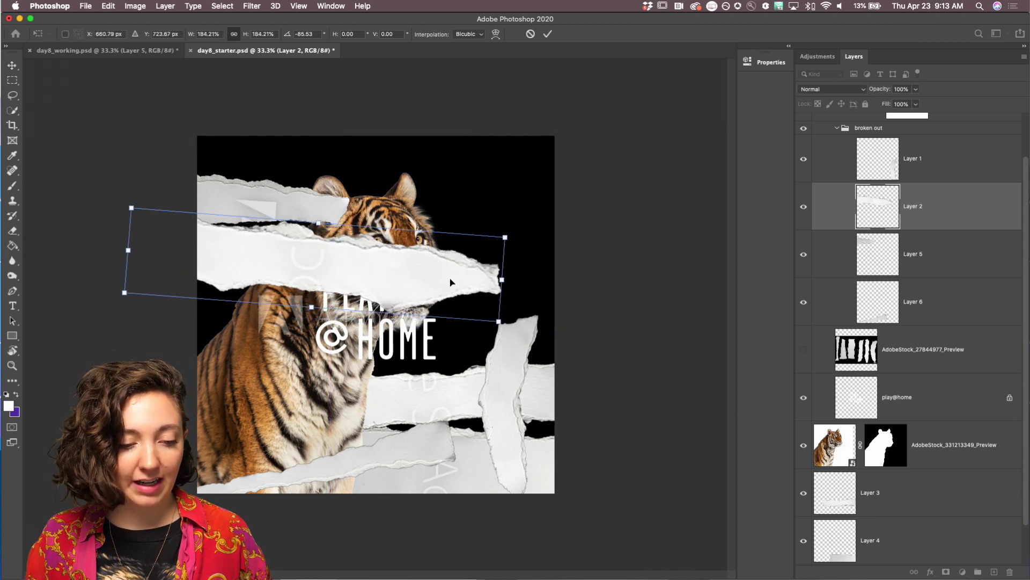
left_click_drag(451, 282, 474, 290)
key("Return")
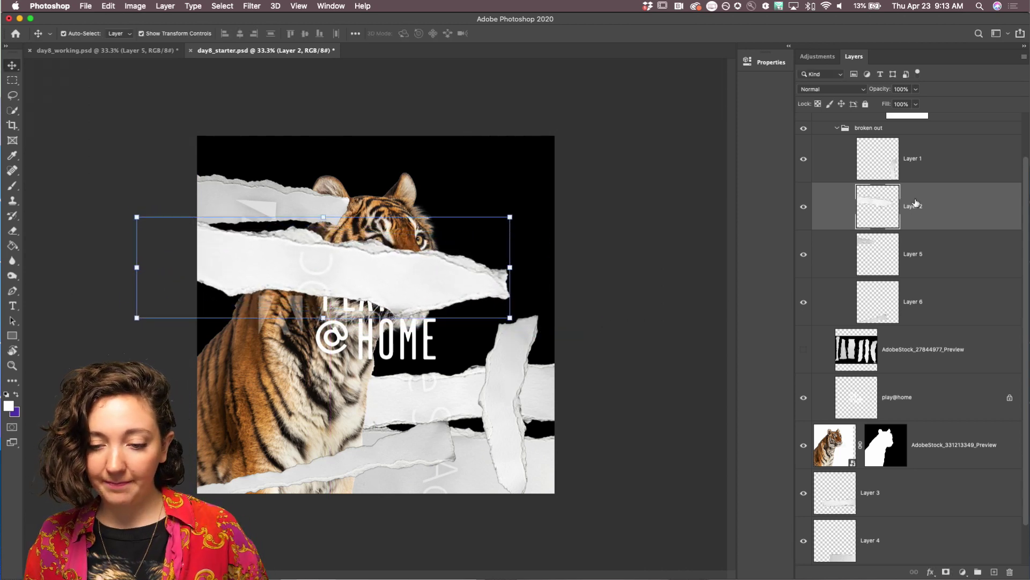
left_click_drag(915, 203, 907, 471)
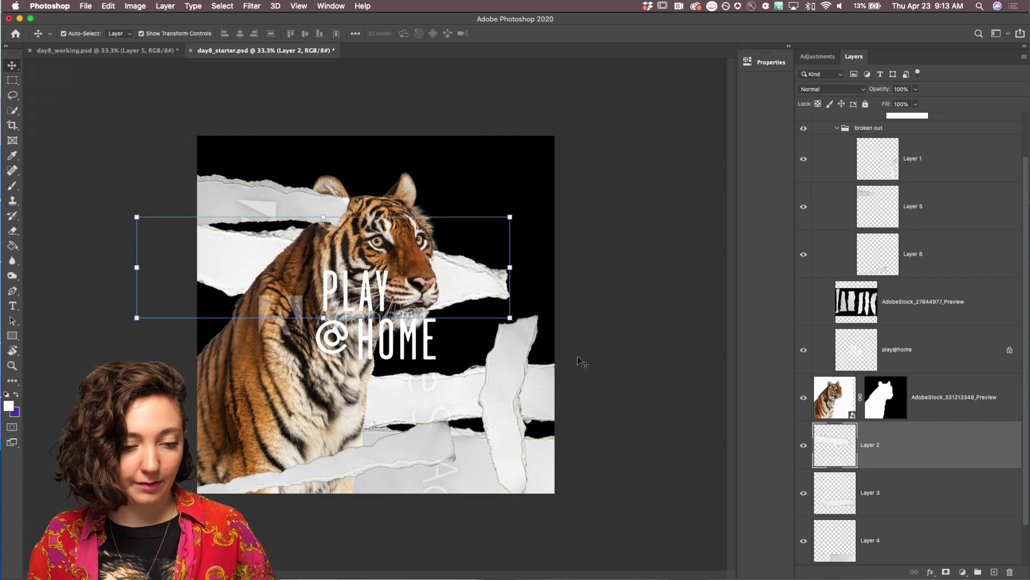
Rotate the Layer 1 strip about 90°, enlarge it to about 151%, and place it across the poster's upper-right edge above the tiger's head
scroll(847, 233, "up", 2)
left_click(847, 237)
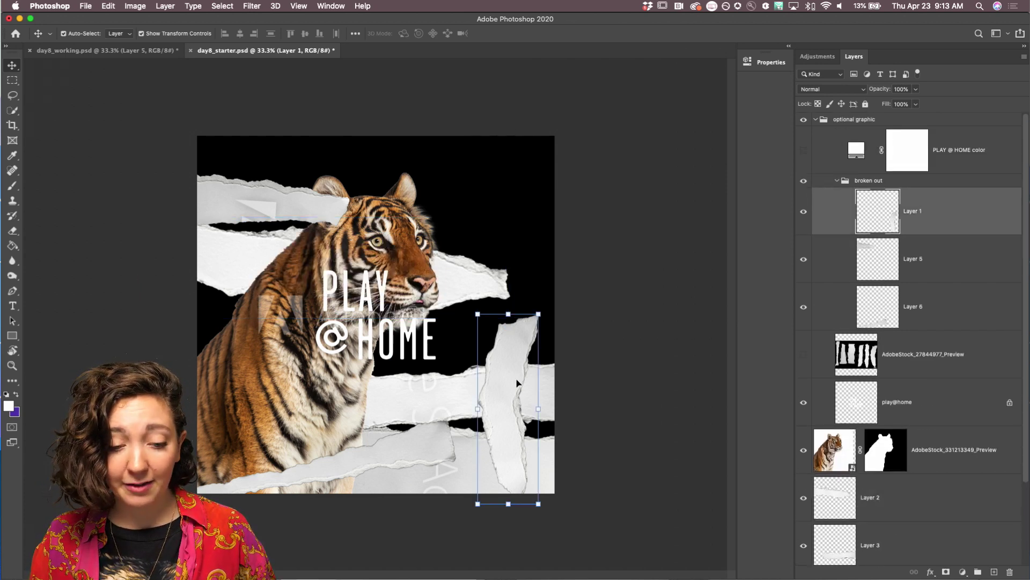
left_click_drag(545, 308, 562, 196)
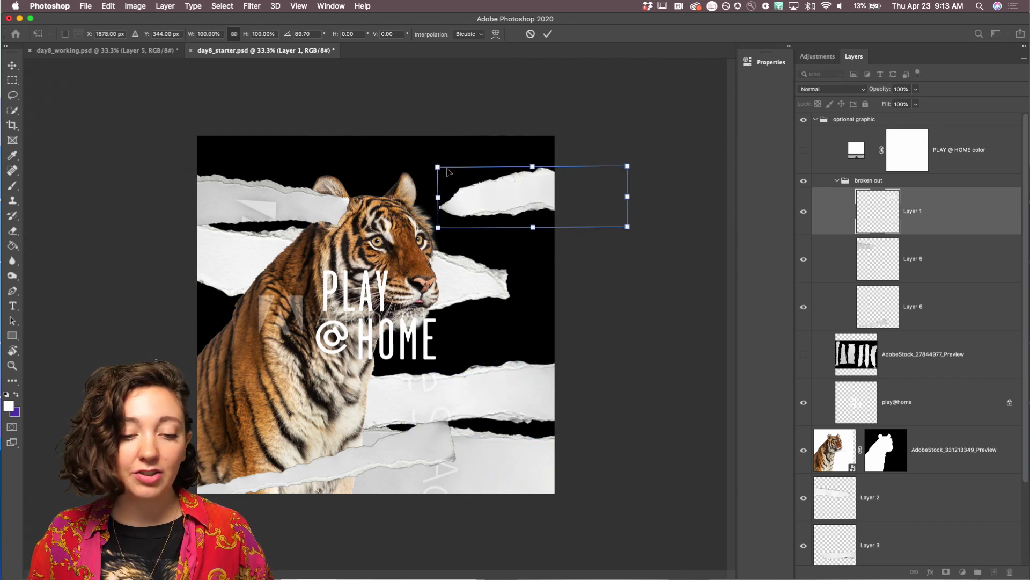
left_click_drag(439, 167, 344, 135)
left_click_drag(489, 188, 468, 145)
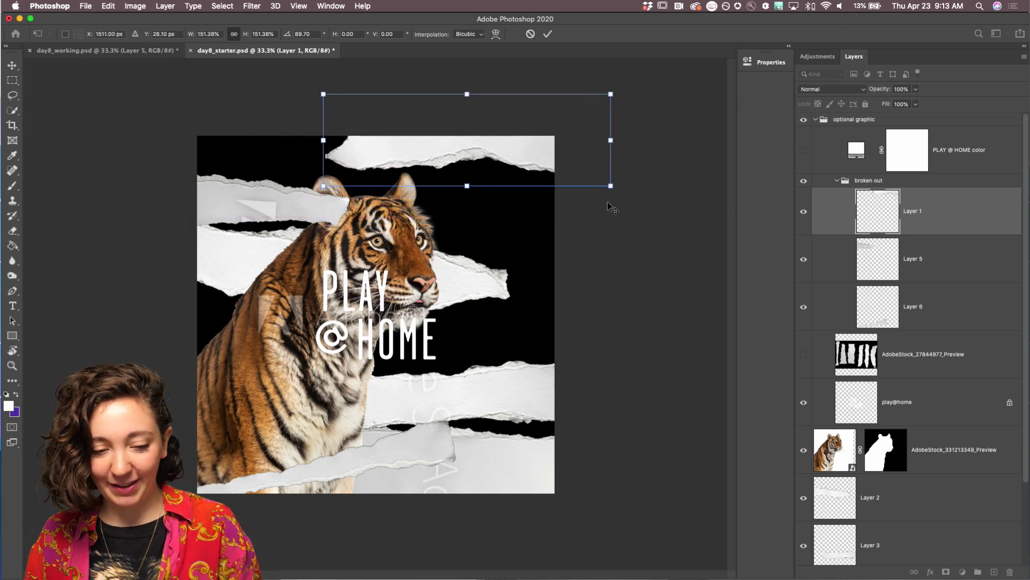
key("Return")
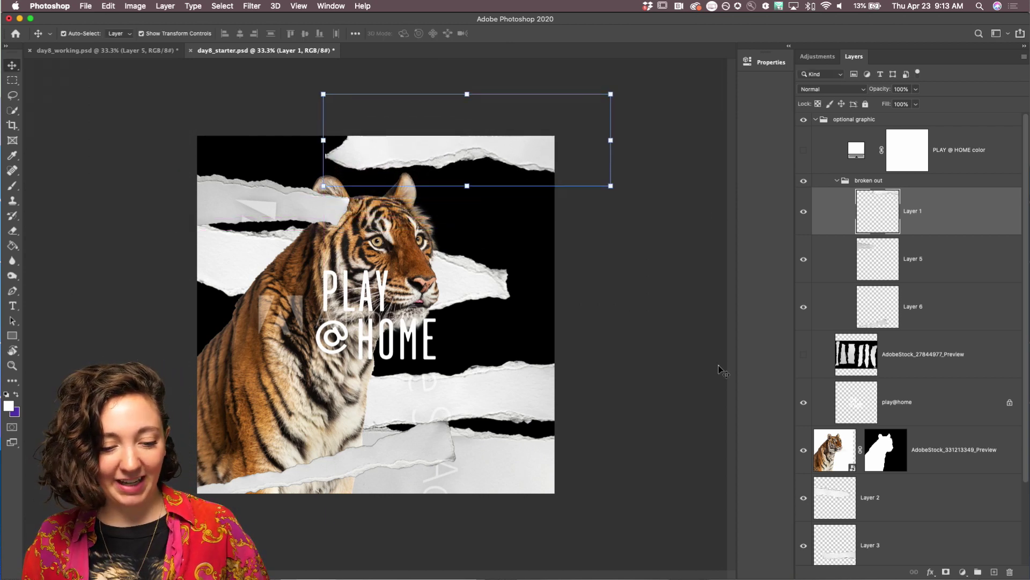
Rotate the Layer 6 strip about -149° and place it diagonally over the tiger's lower body in the poster's lower-left corner
left_click(438, 444)
left_click_drag(464, 412, 156, 440)
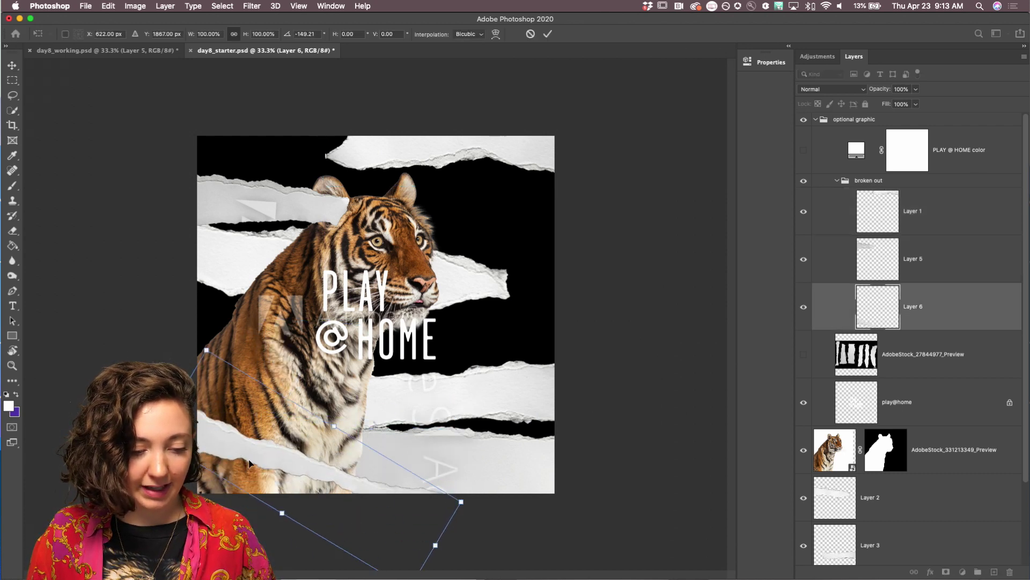
left_click_drag(282, 454, 263, 451)
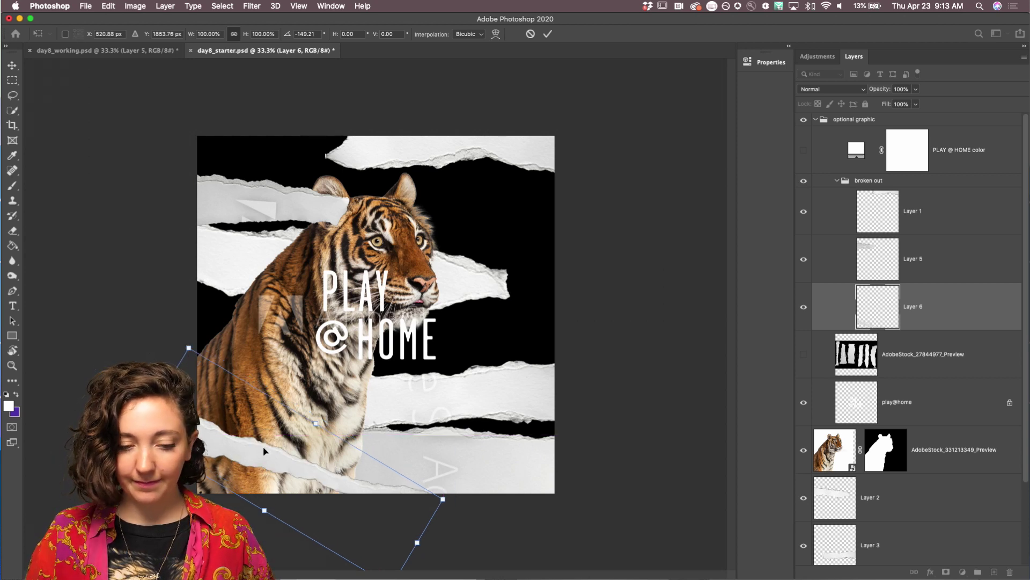
key("Return")
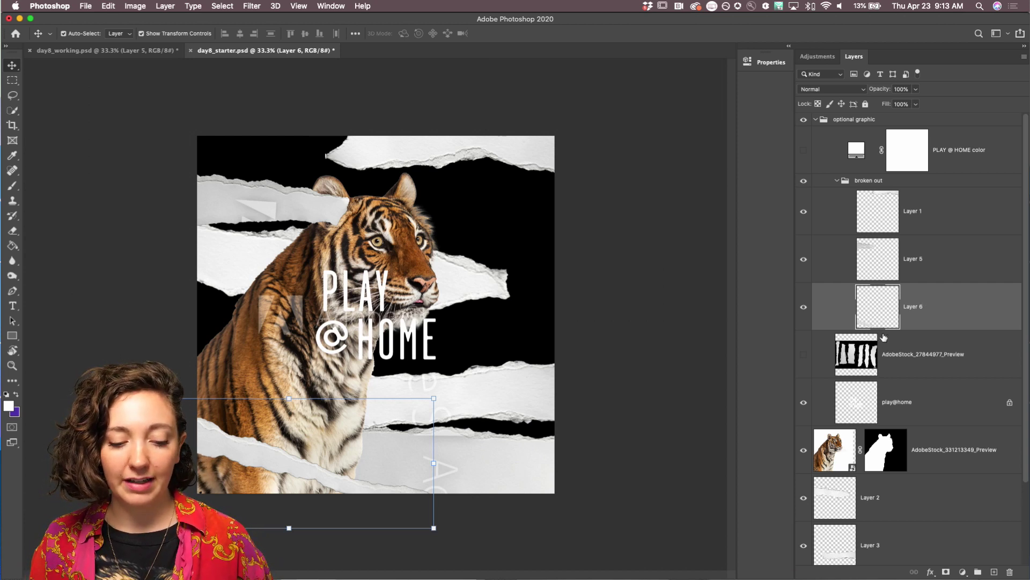
Compare the composition with and without the Layer 6 strip by toggling its visibility
left_click(805, 308)
left_click(804, 309)
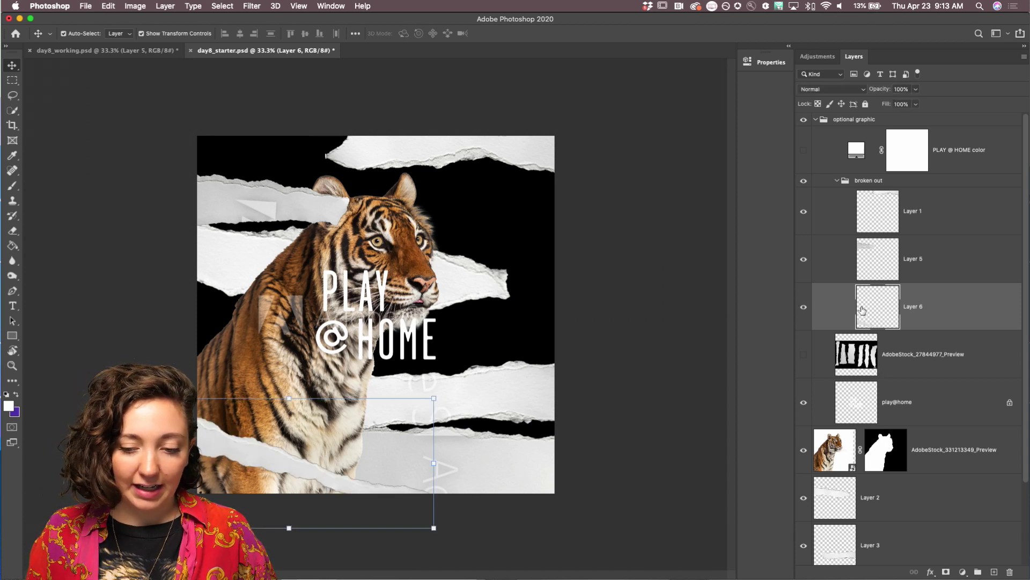
left_click(804, 308)
left_click(804, 309)
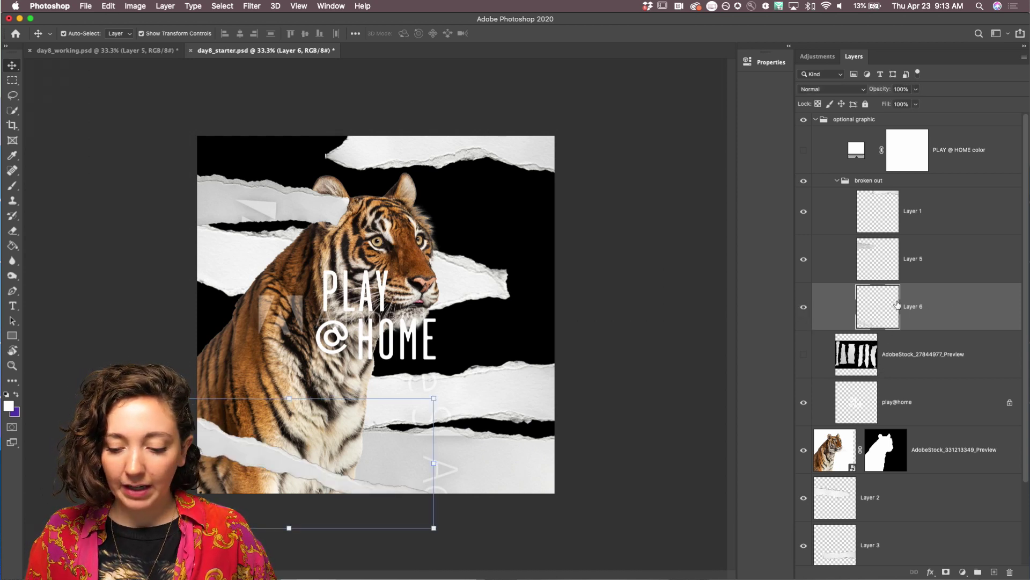
Add a drop shadow to the Layer 6 strip with 75% opacity and a 13 px distance
left_click(930, 572)
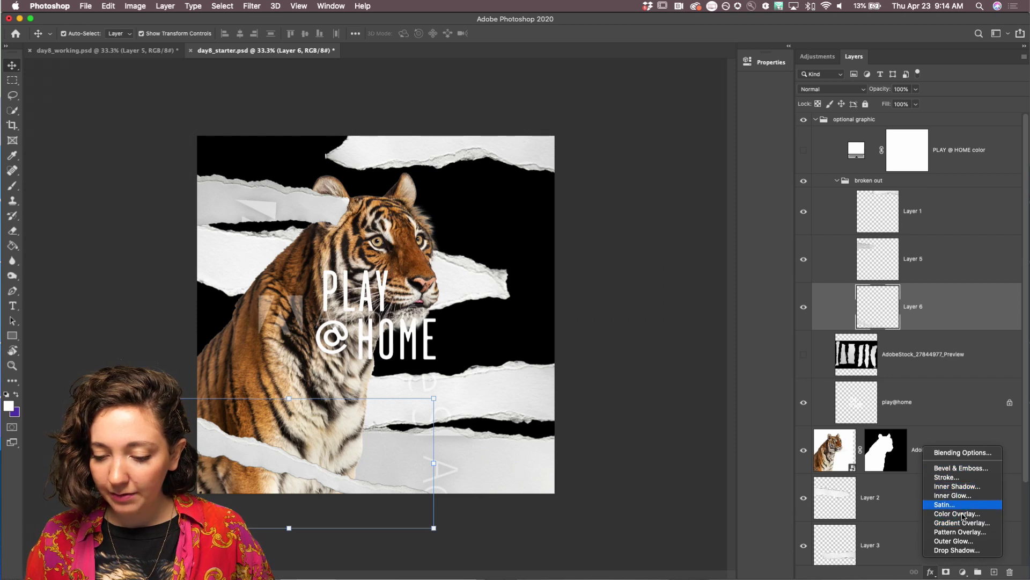
left_click(961, 550)
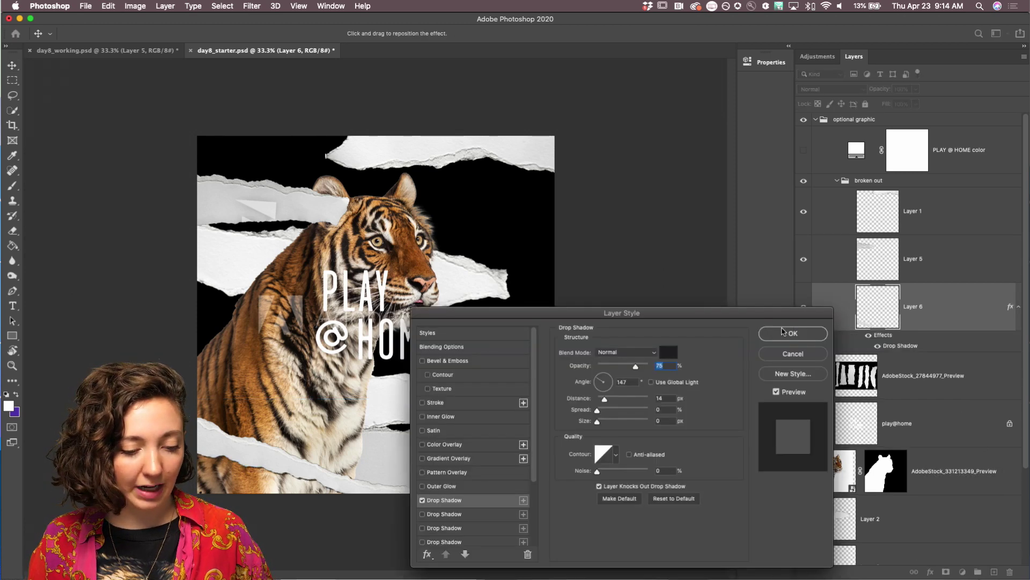
left_click_drag(656, 310, 673, 220)
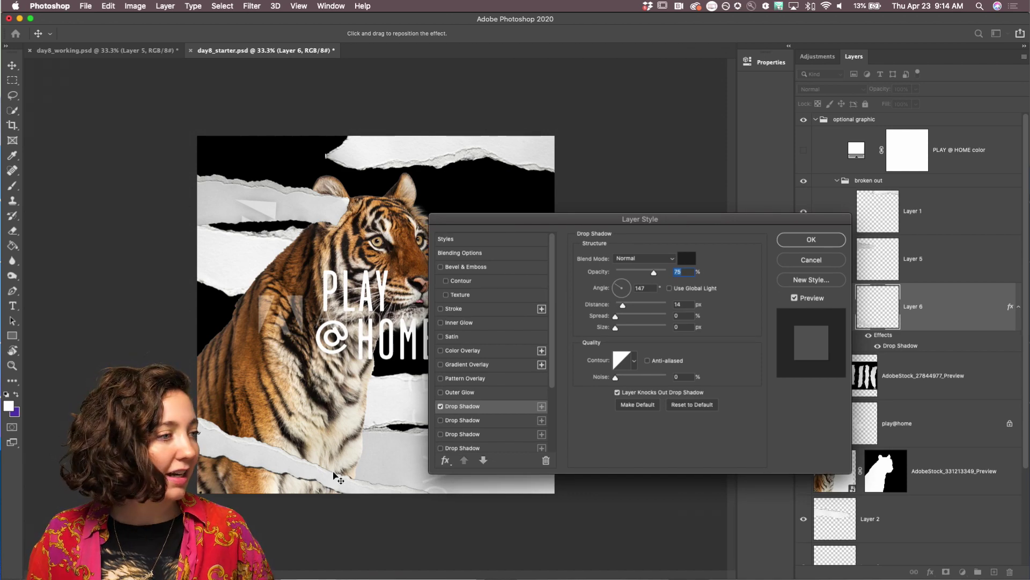
scroll(333, 476, "up", 5)
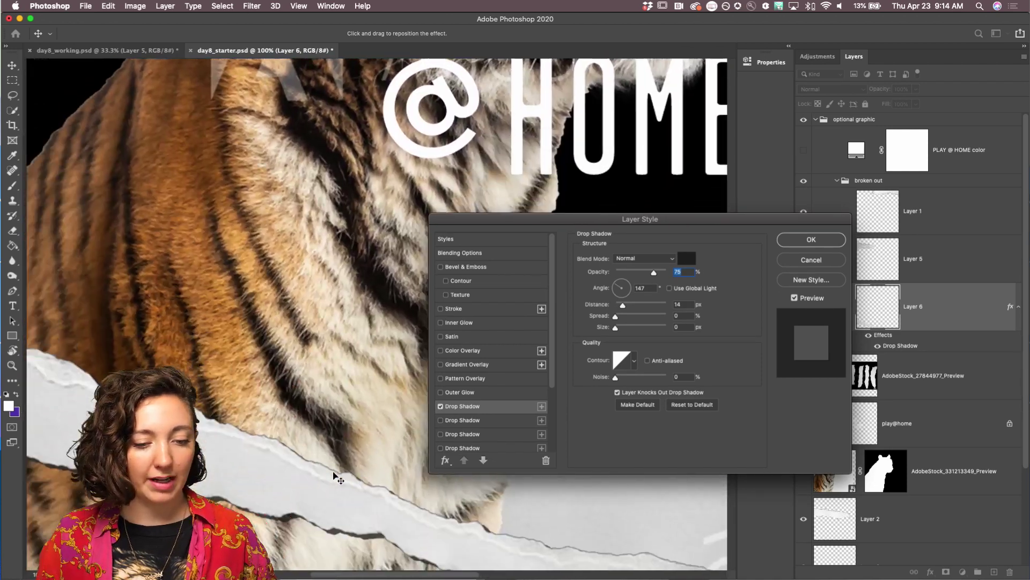
scroll(326, 475, "down", 3)
scroll(325, 476, "right", 4)
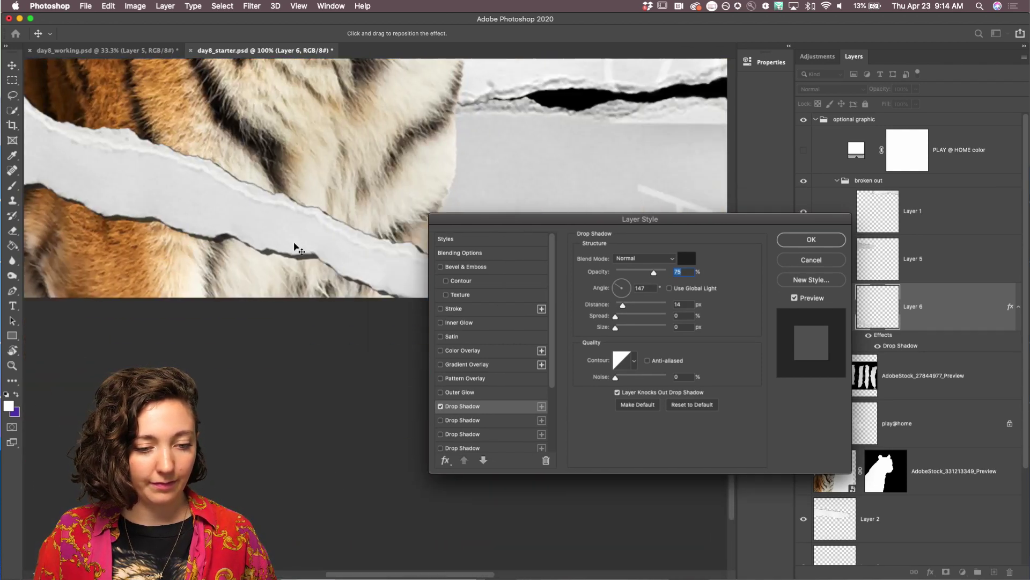
left_click_drag(577, 225, 598, 199)
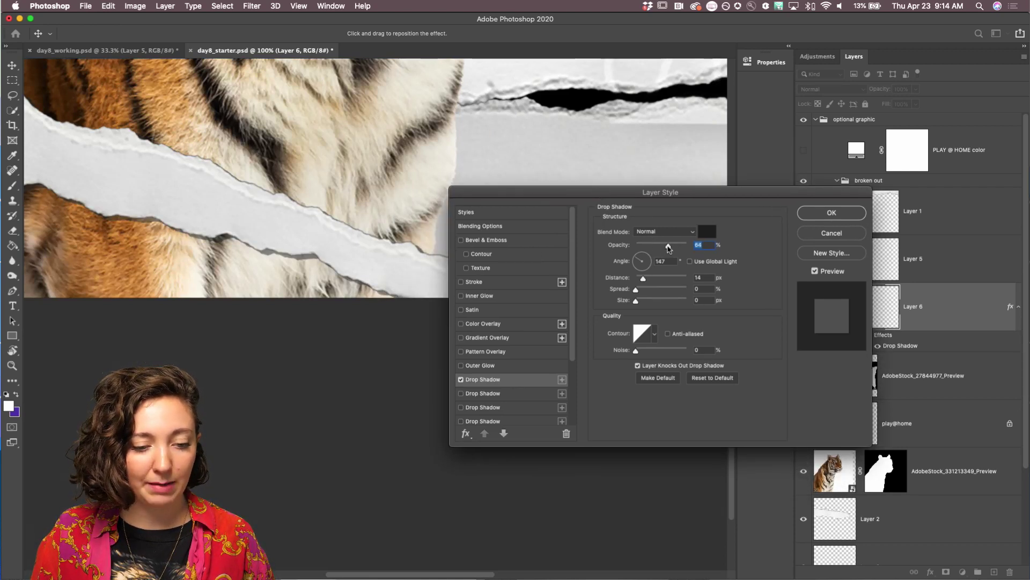
left_click_drag(674, 246, 681, 248)
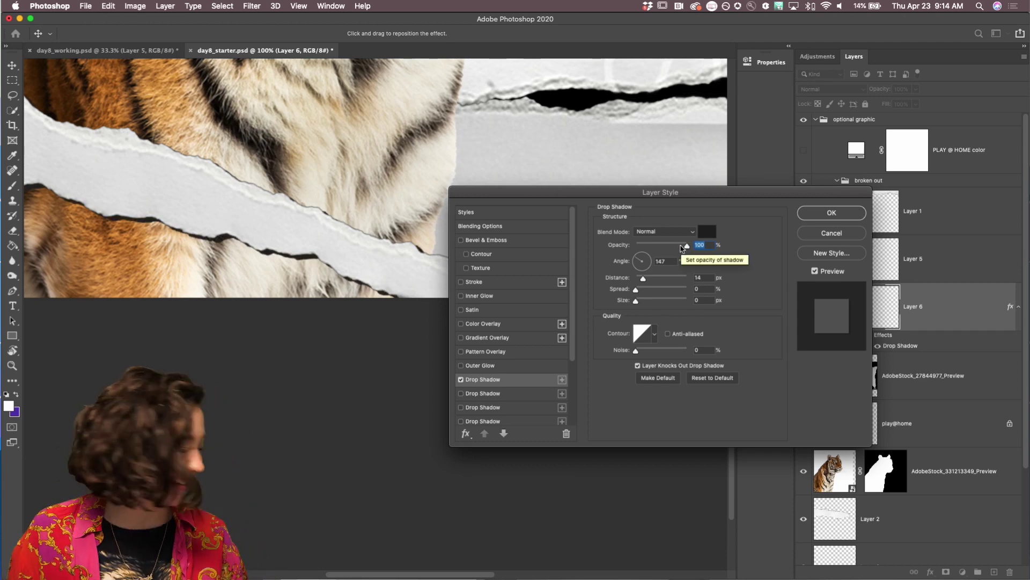
mouse_move(677, 250)
left_mouse_down()
mouse_move(665, 251)
mouse_move(676, 250)
left_mouse_up()
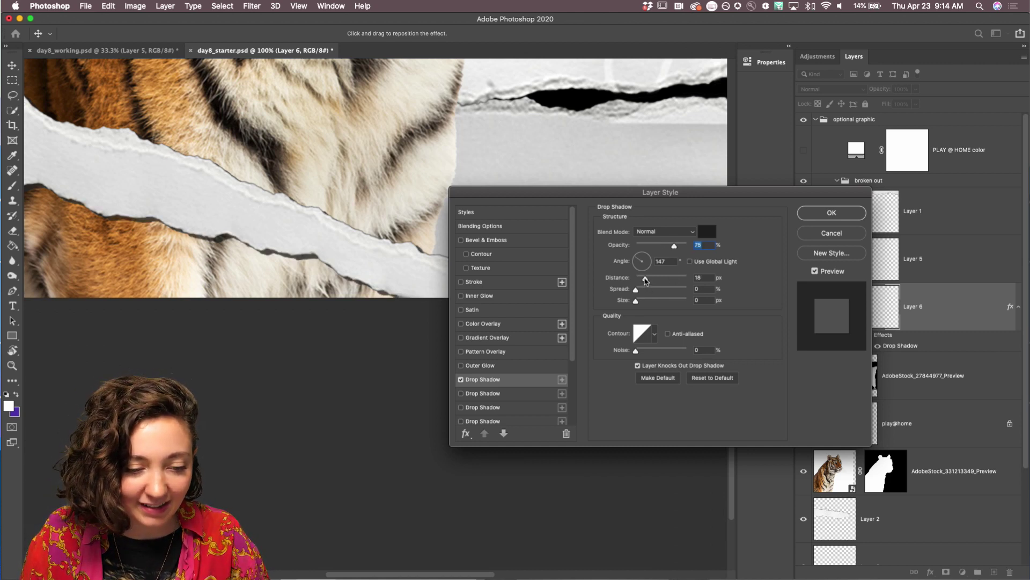
left_click_drag(645, 280, 643, 280)
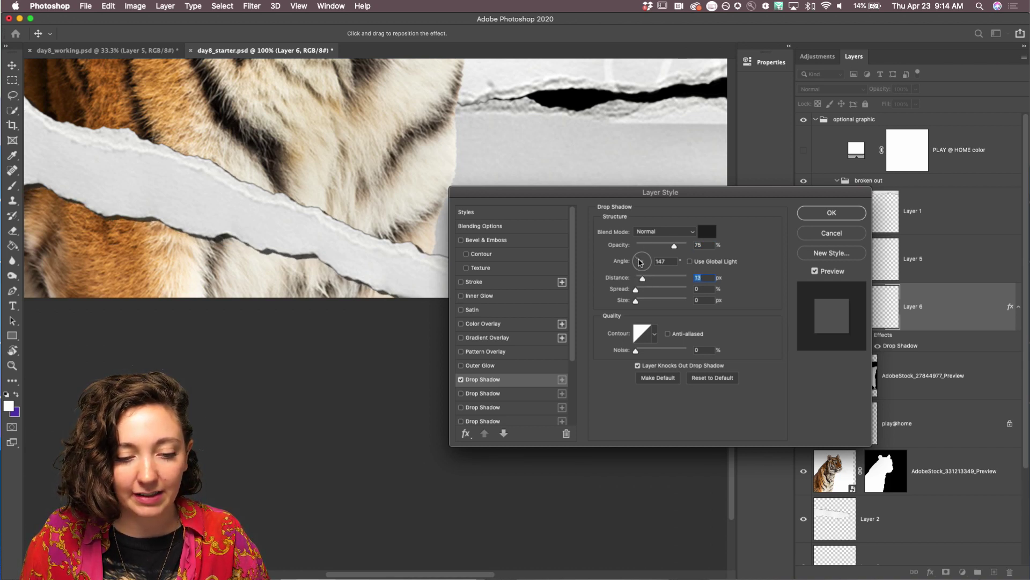
Set the angle of Layer 6's drop shadow to 127° and apply the layer style
left_click(641, 264)
left_click(647, 262)
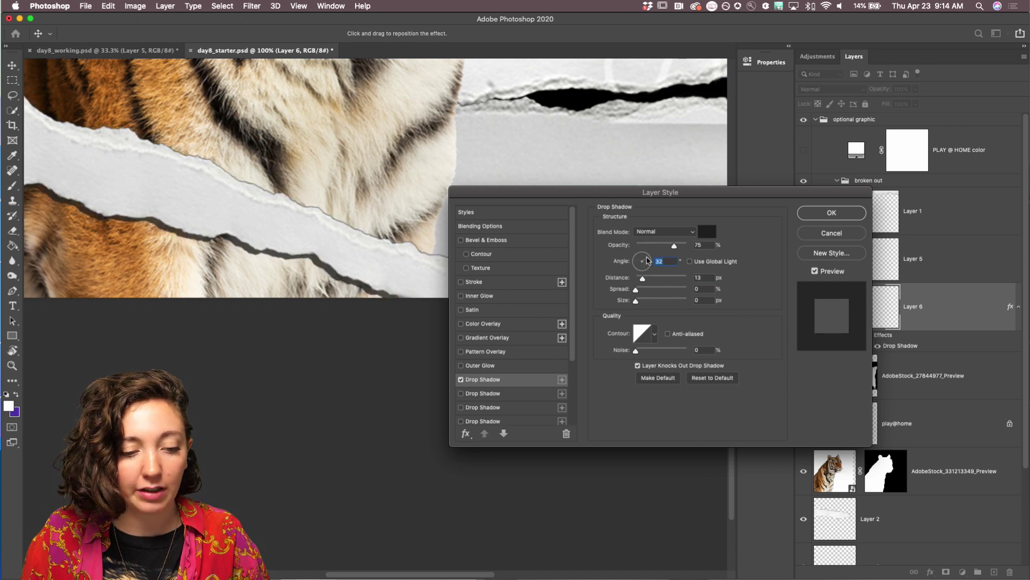
left_click(638, 260)
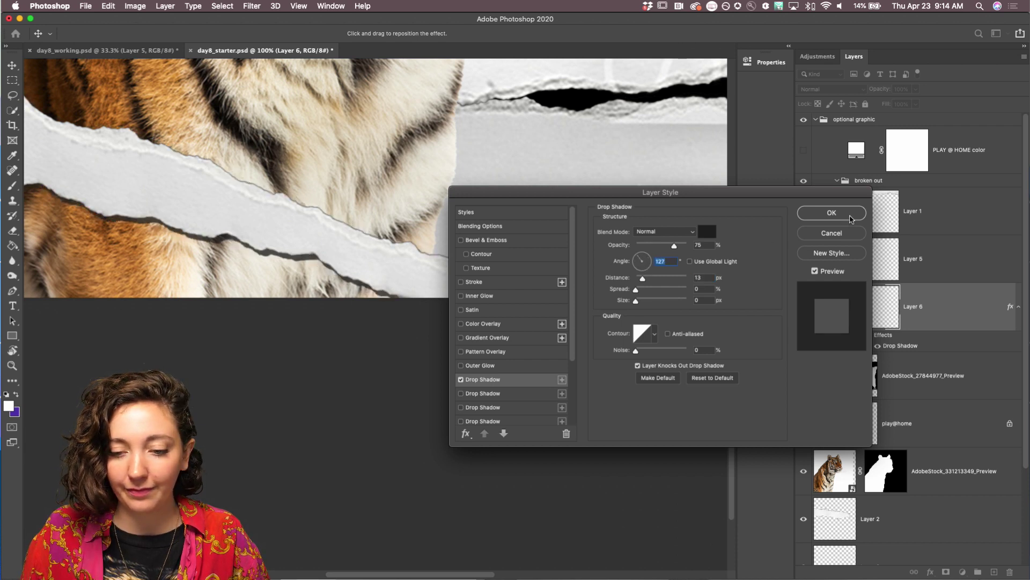
left_click(831, 213)
key("super+minus")
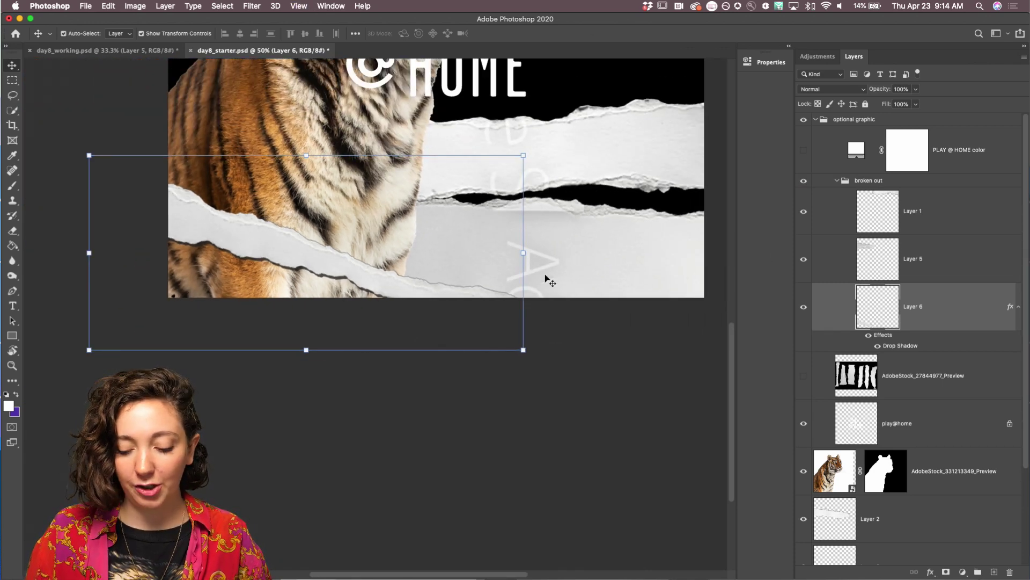
key("super+minus")
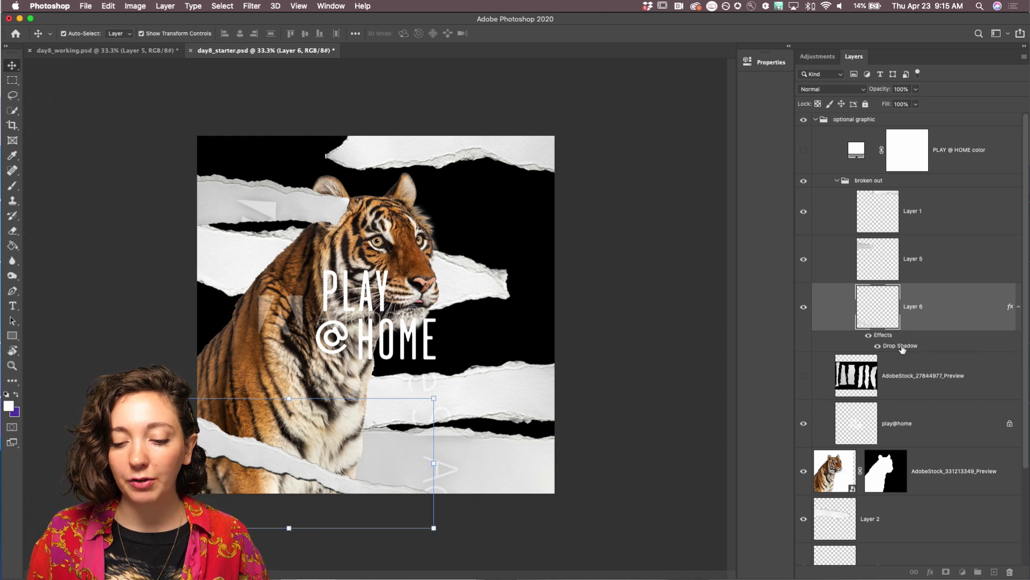
Transfer the Layer 6 drop shadow to the other torn strips, Layer 1, Layer 5, Layer 2, Layer 3 and Layer 4
left_click_drag(902, 349, 901, 217)
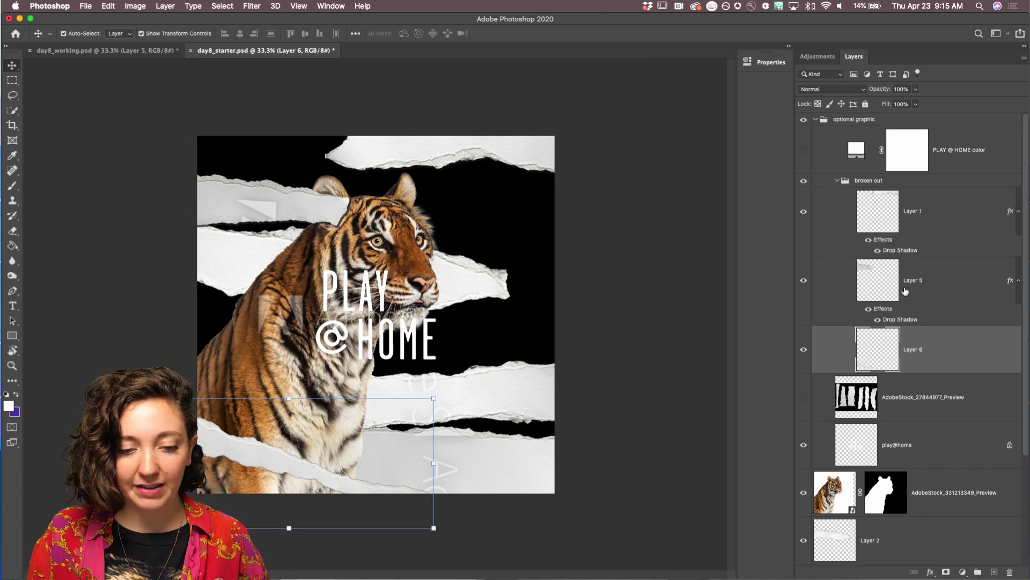
scroll(897, 290, "down", 4)
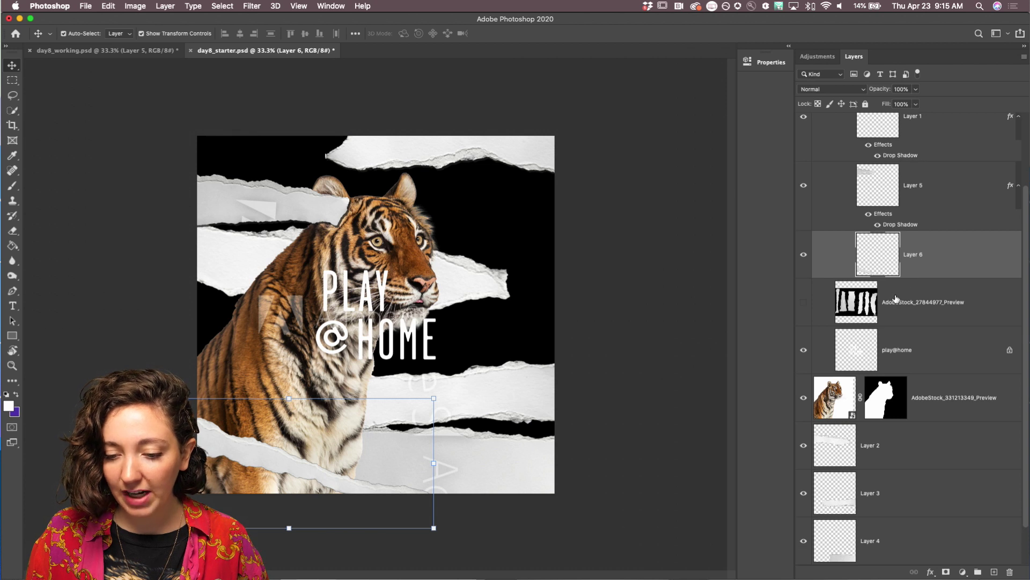
scroll(883, 208, "down", 1)
left_click_drag(878, 206, 853, 509)
Change the BACKGROUND COLOR fill layer to a very dark purple, 20002f
double_click(836, 559)
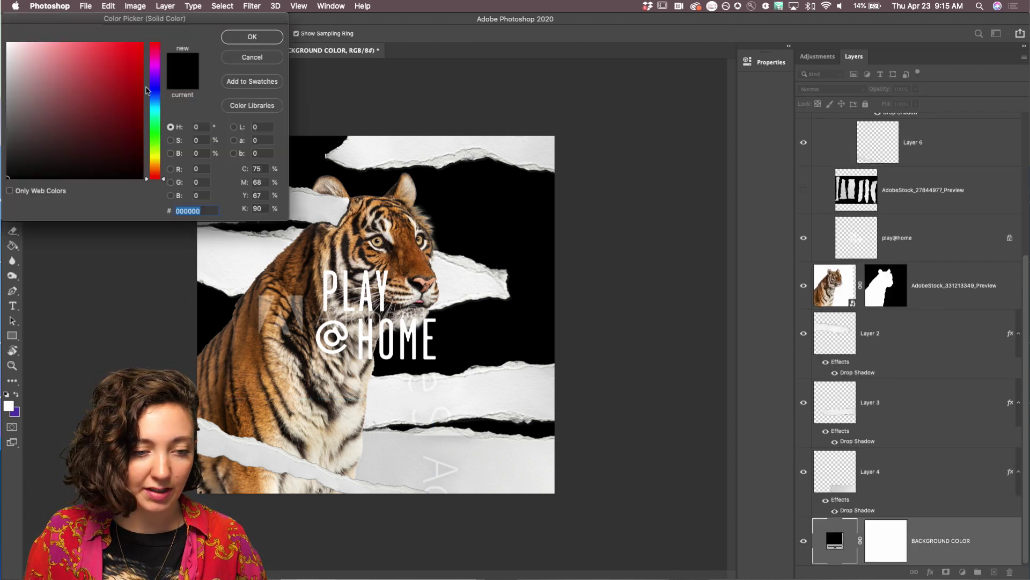
left_click_drag(156, 60, 144, 97)
left_click(124, 67)
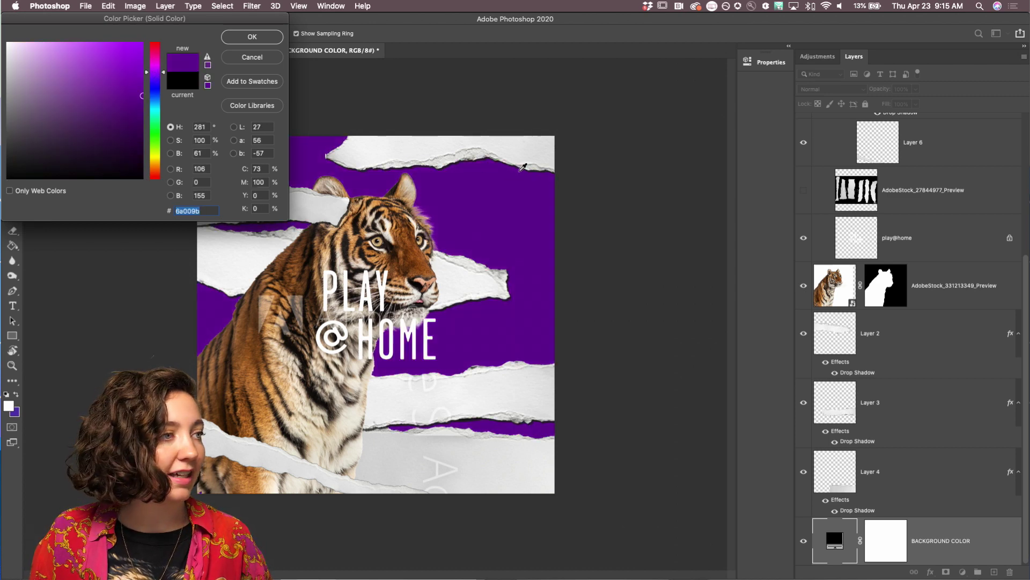
mouse_move(120, 58)
left_mouse_down()
mouse_move(3, 4)
mouse_move(148, 73)
mouse_move(163, 154)
left_mouse_up()
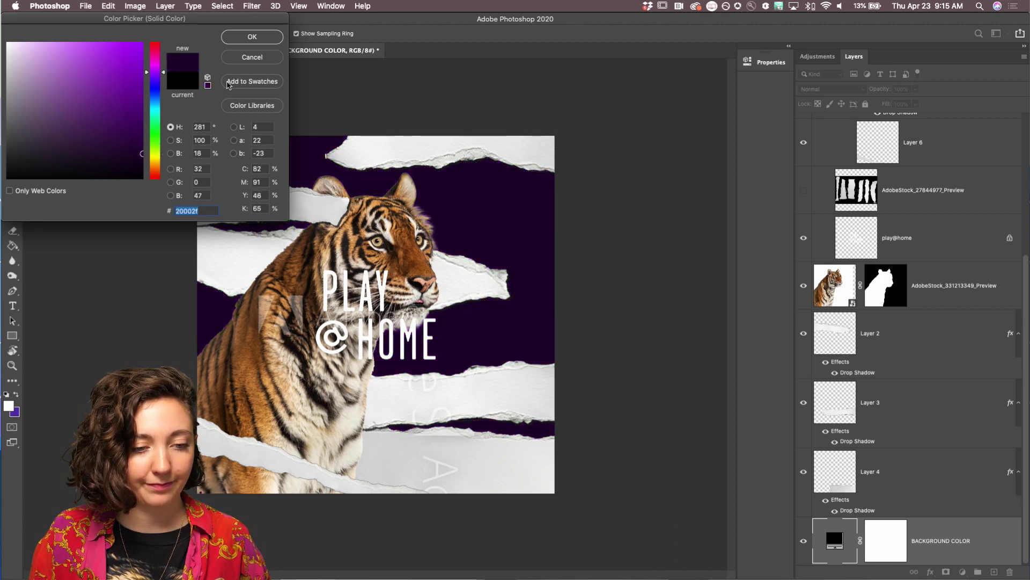
left_click(253, 39)
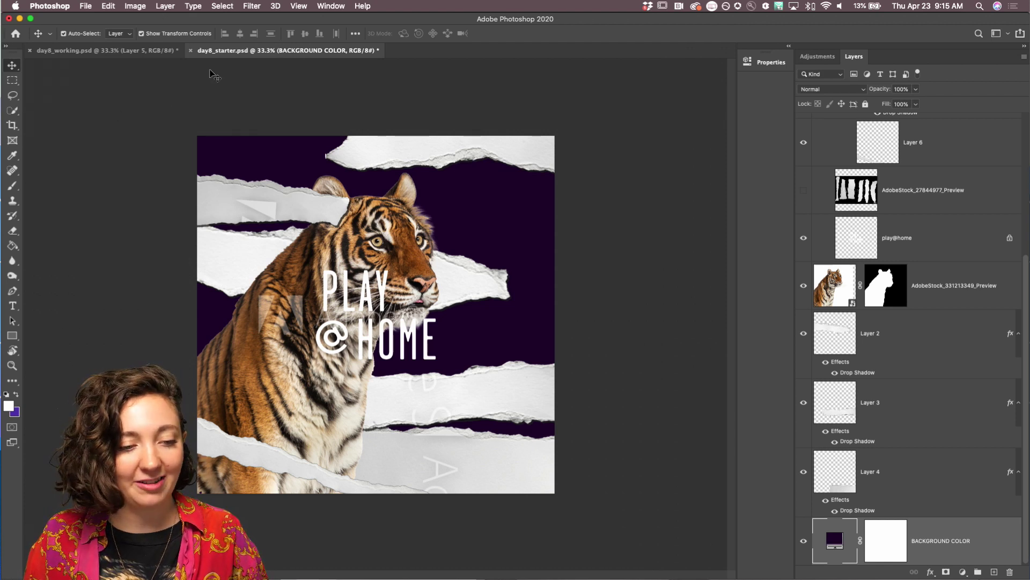
Switch to the day8_working.psd document, hide its optional graphic group and select Layer 2 with the painted stripes
left_click(82, 52)
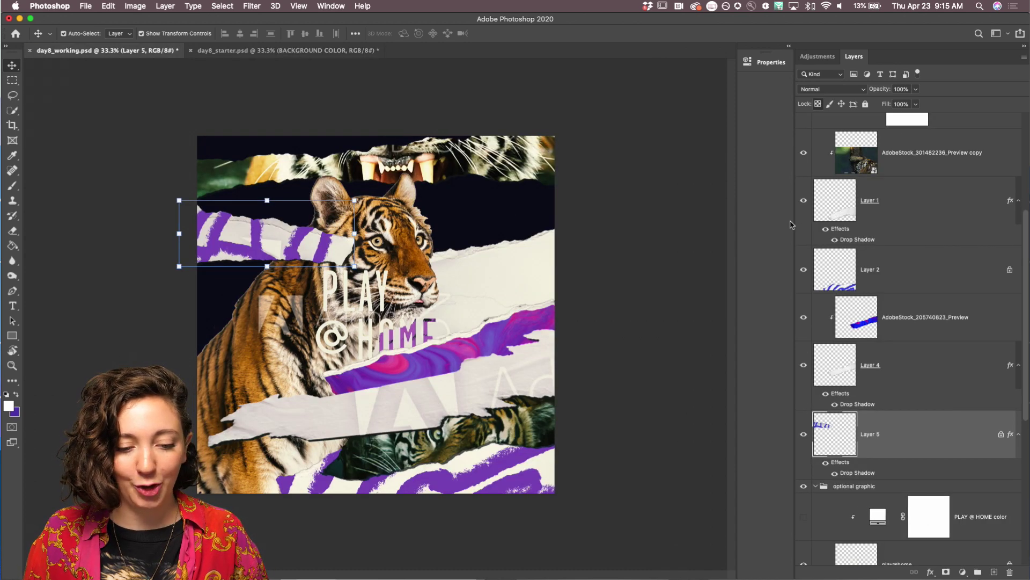
left_click(804, 486)
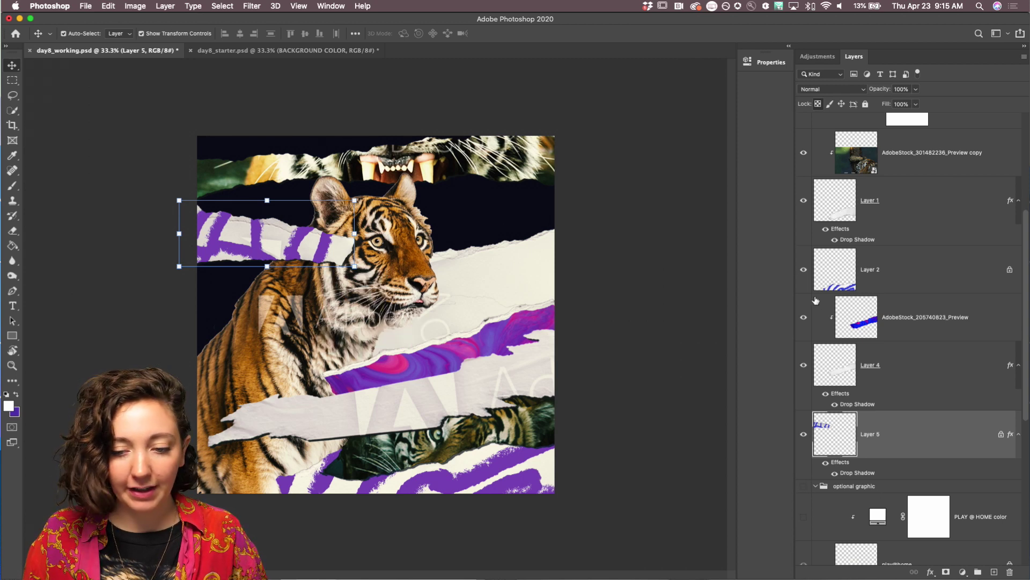
left_click(903, 274)
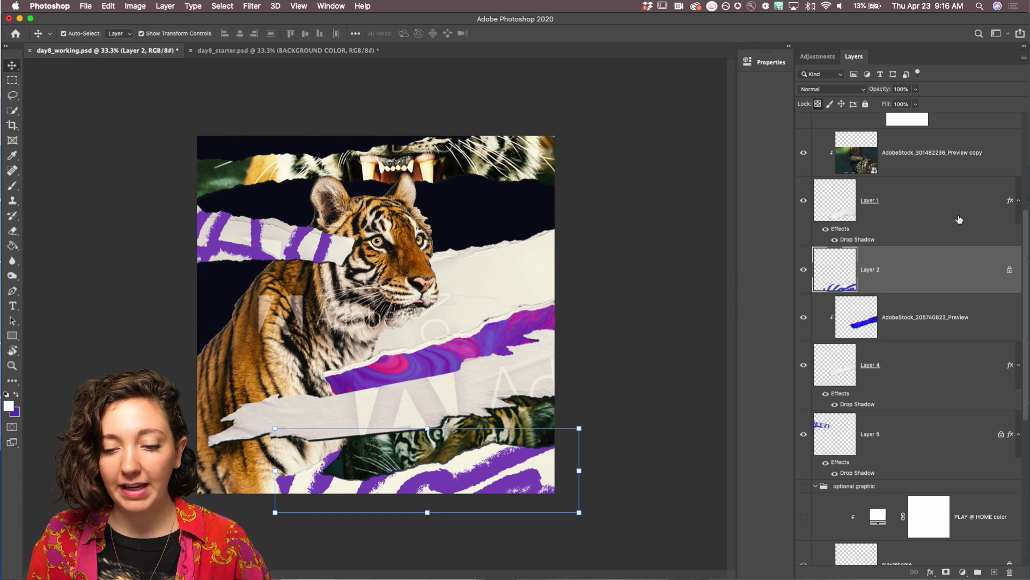
Release the roaring-tiger photo AdobeStock_609474_Preview from its clipping mask and clip it again to the torn strip below it
scroll(960, 218, "up", 8)
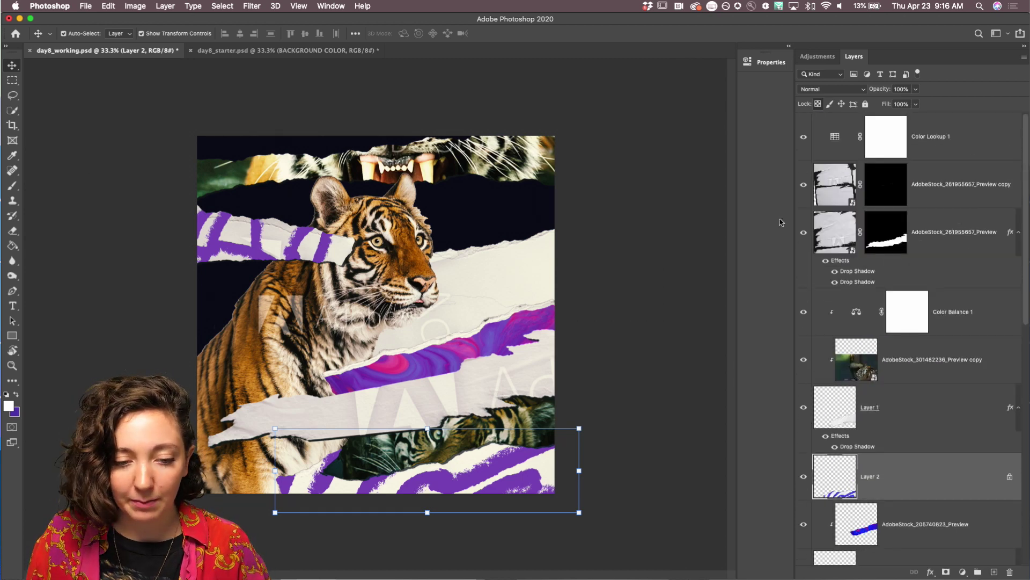
scroll(896, 329, "down", 10)
scroll(905, 329, "down", 1)
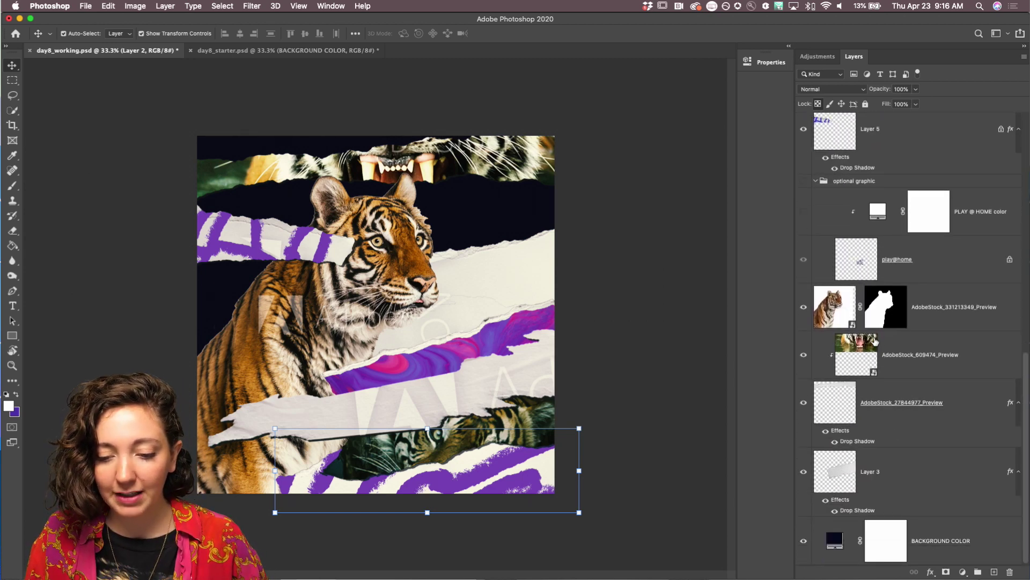
left_click(858, 368)
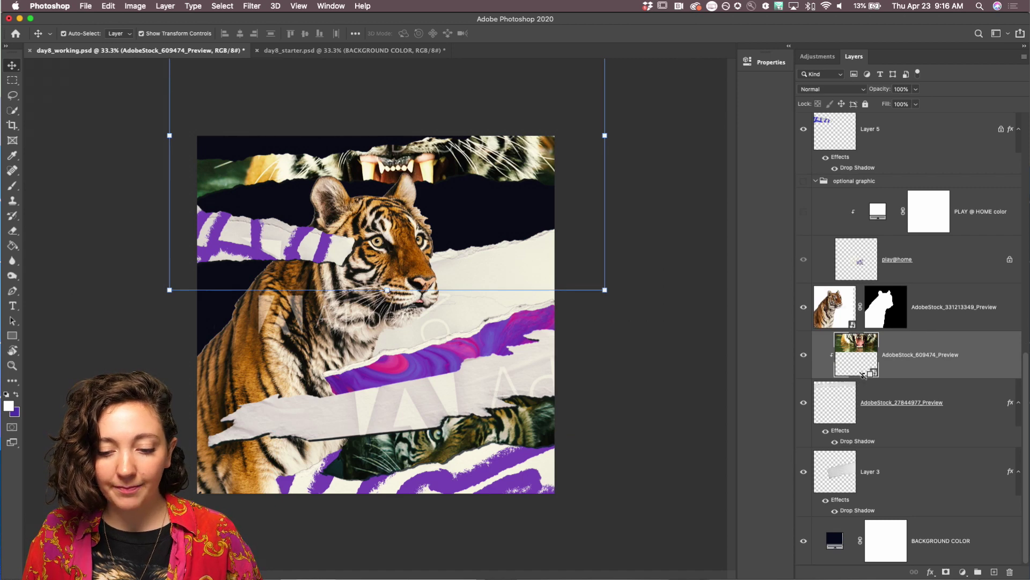
left_click(861, 379, "alt")
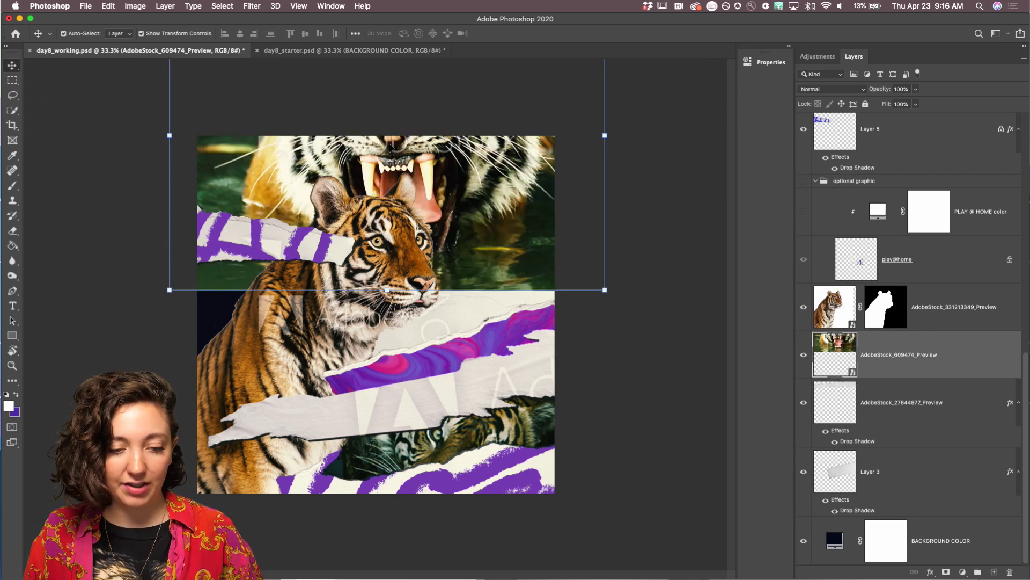
mouse_move(344, 164)
left_mouse_down()
mouse_move(415, 296)
mouse_move(472, 344)
mouse_move(414, 305)
mouse_move(343, 177)
mouse_move(355, 161)
left_mouse_up()
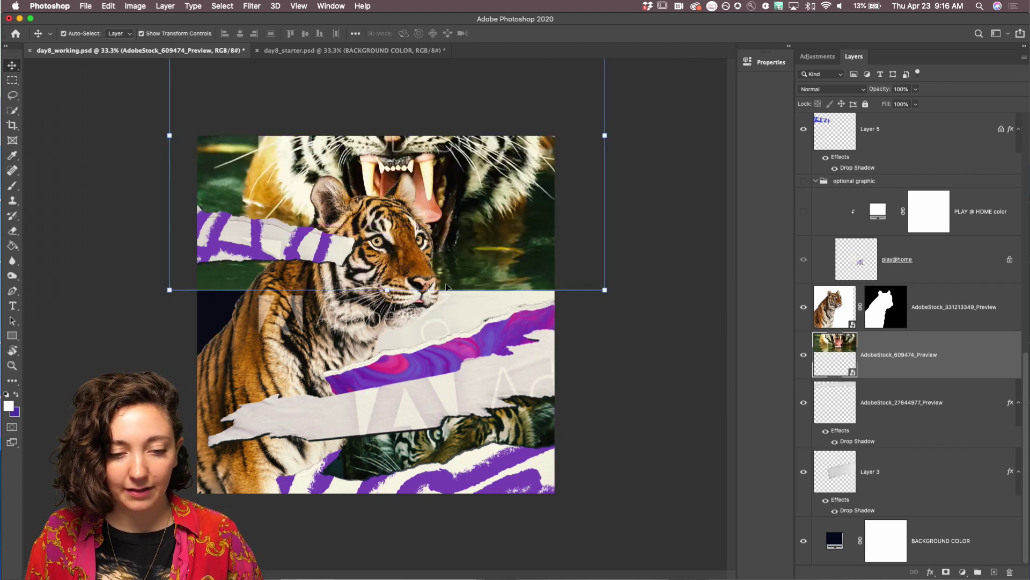
right_click(888, 369)
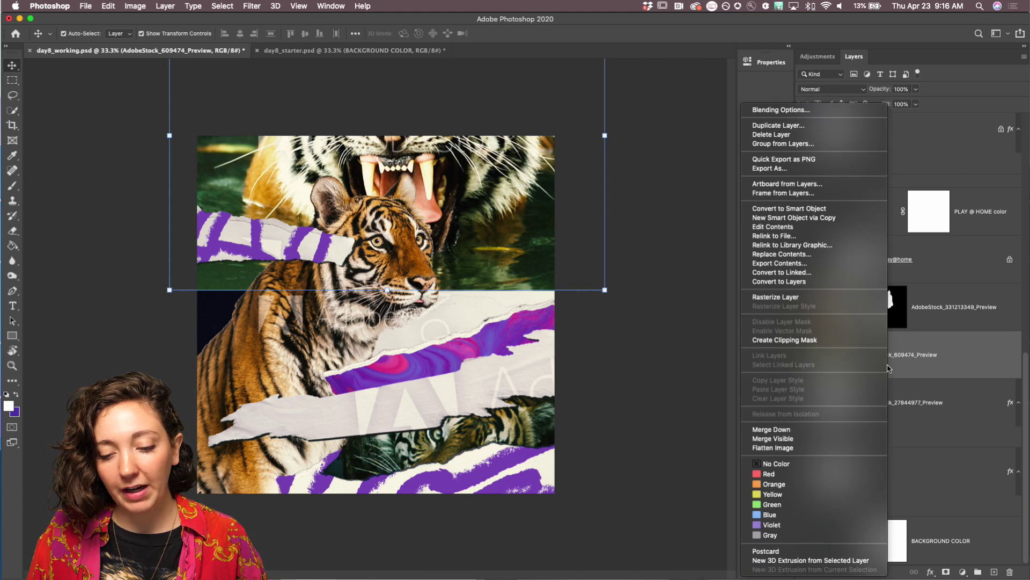
left_click(835, 340)
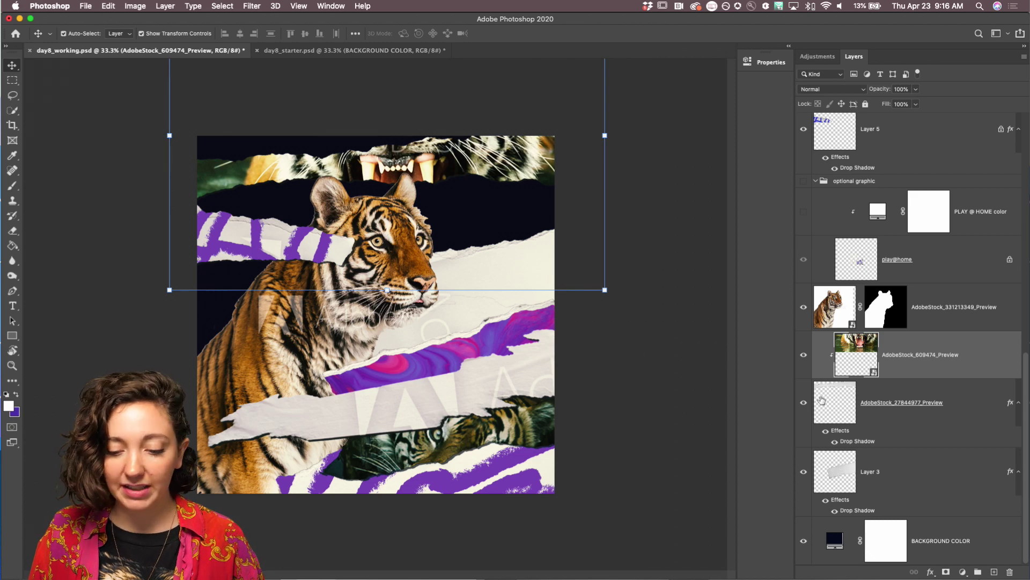
Examine the torn strip layer AdobeStock_27844977_Preview, the painted stripes on Layer 2 and the surrounding layer stack
left_click(876, 399)
scroll(859, 365, "up", 10)
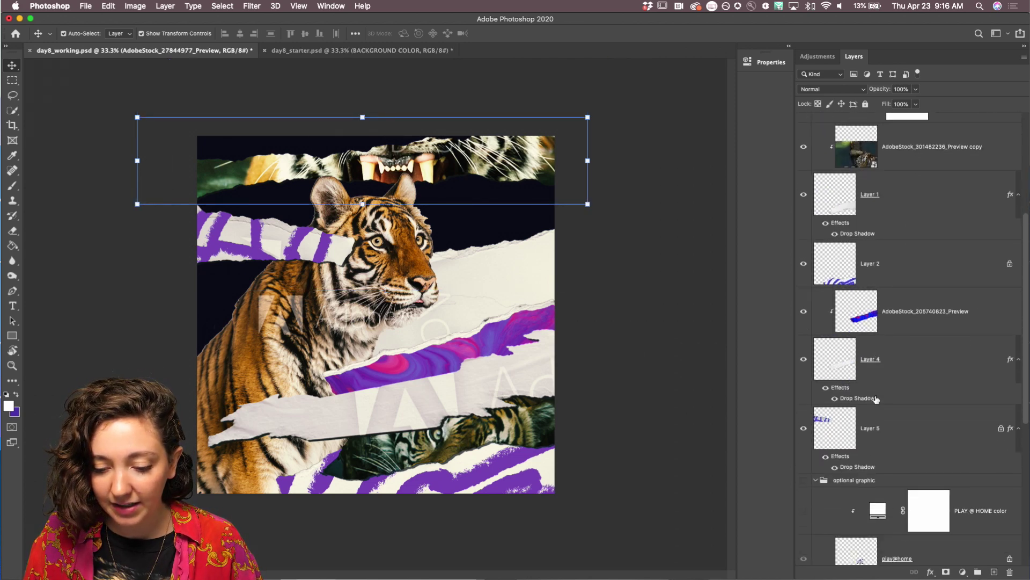
left_click(834, 270)
scroll(832, 268, "down", 1)
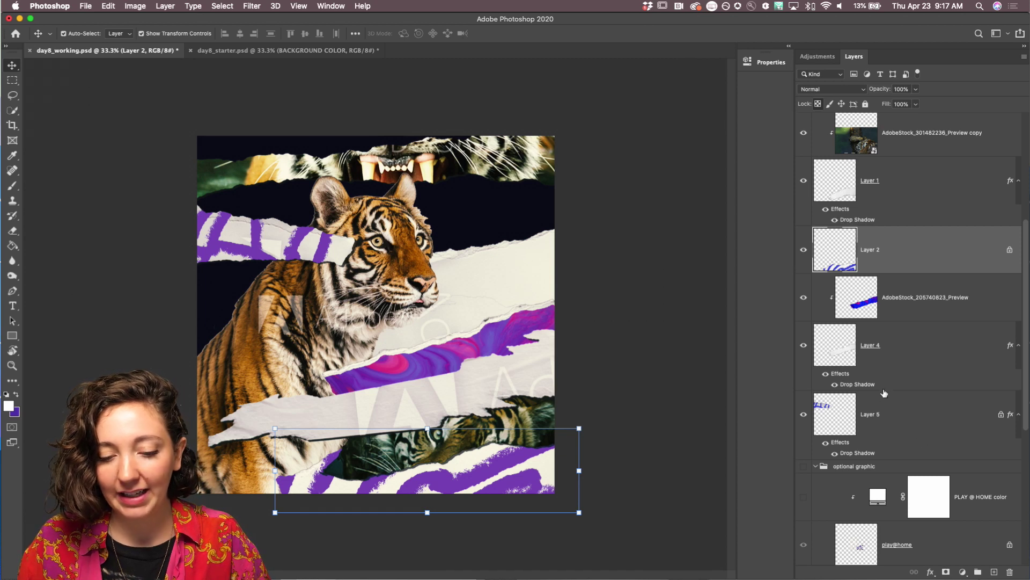
scroll(890, 334, "down", 5)
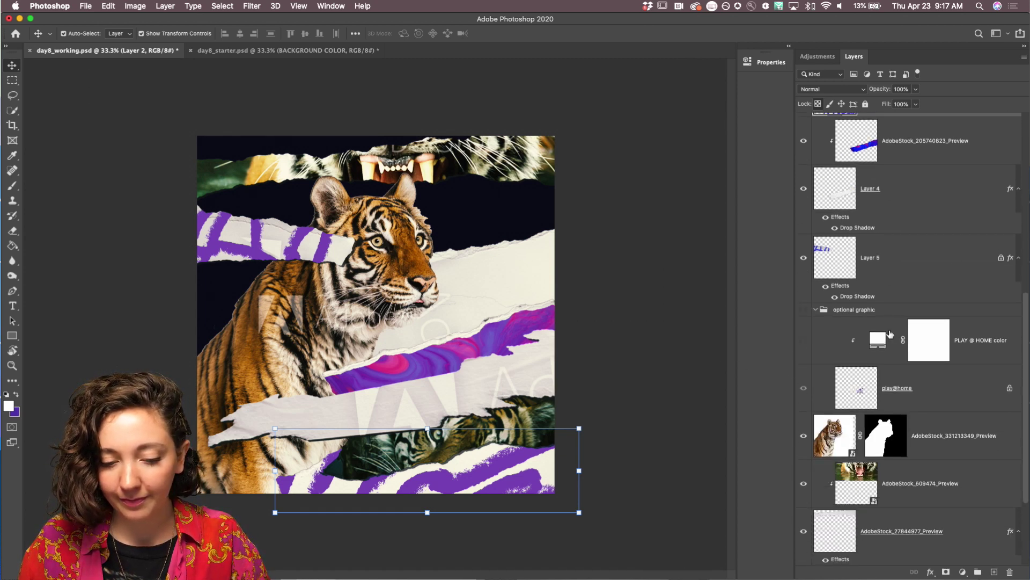
scroll(890, 335, "down", 3)
Compare the poster with and without the Color Lookup 1 adjustment by toggling its visibility
scroll(890, 334, "up", 12)
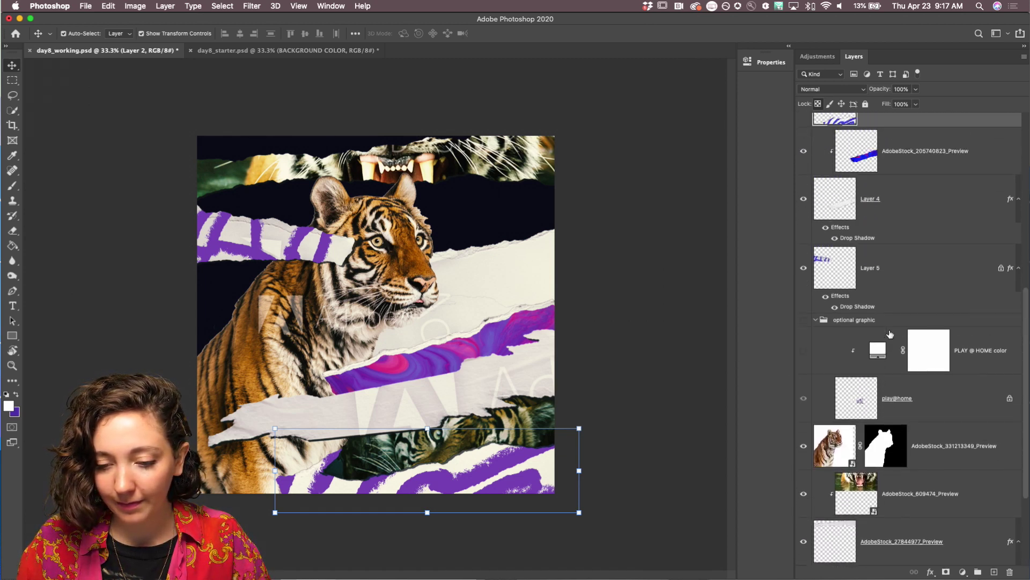
scroll(890, 335, "up", 3)
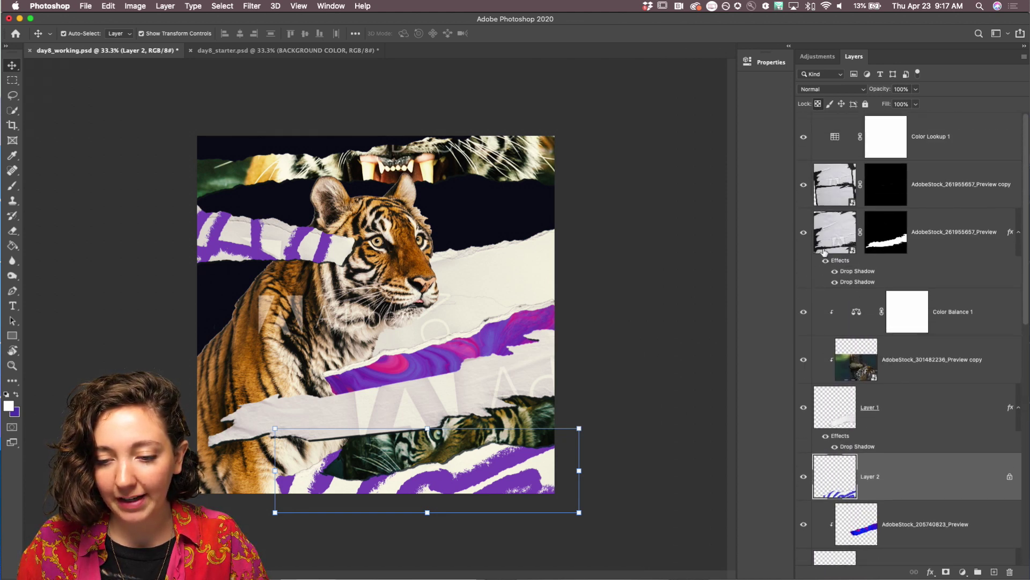
left_click(803, 137)
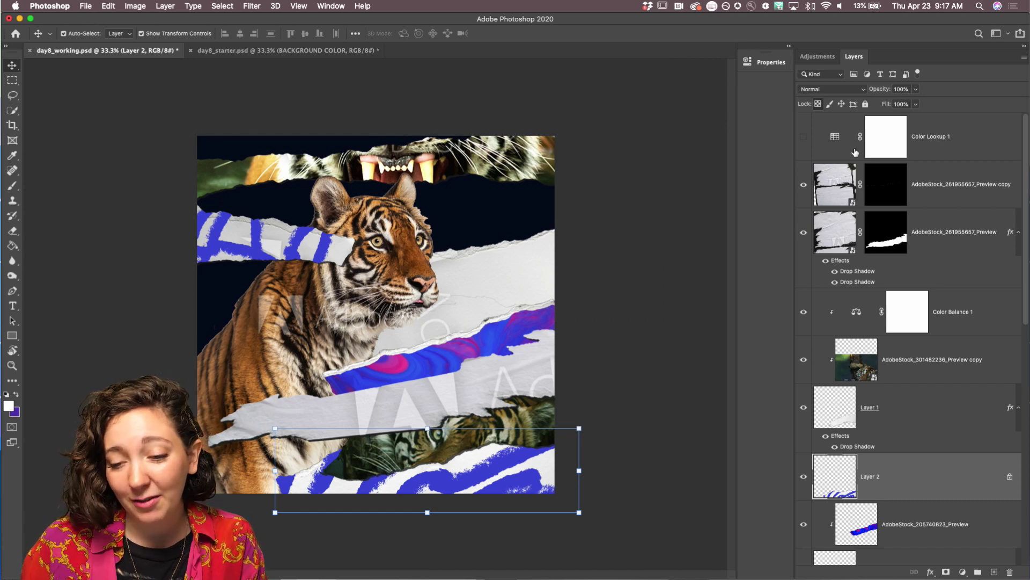
left_click(804, 138)
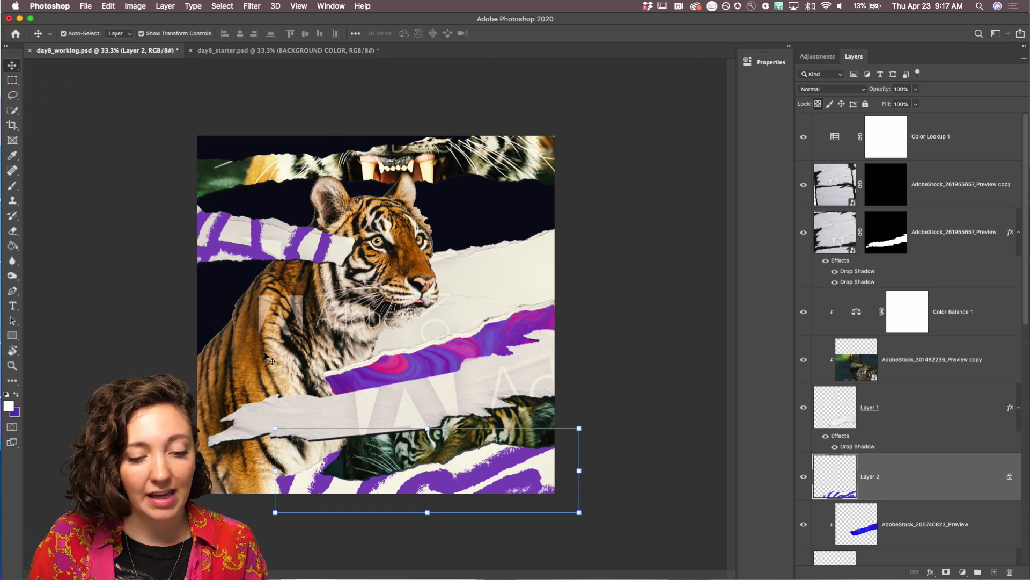
Add a new Color Lookup adjustment layer above Color Lookup 1
left_click(941, 149)
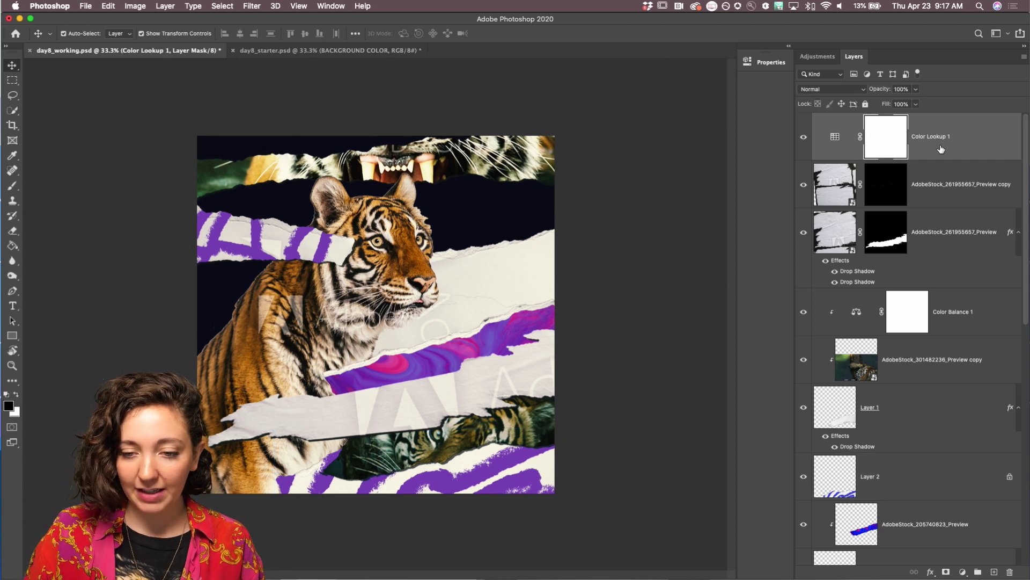
left_click(963, 572)
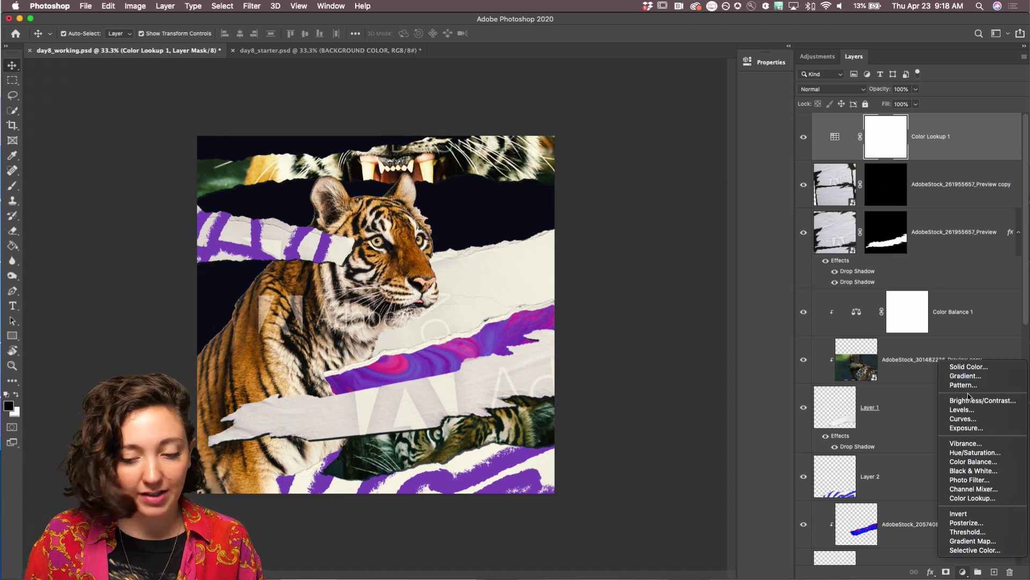
left_click(975, 502)
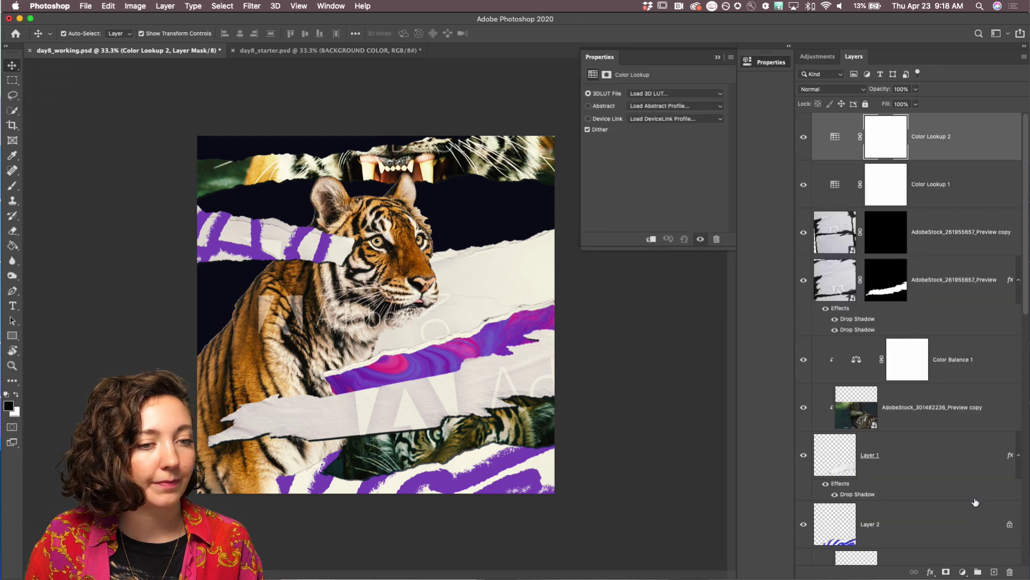
Try the Candlelight.CUBE and filmstock_50.3dl 3D LUTs on the new Color Lookup adjustment
left_click(654, 95)
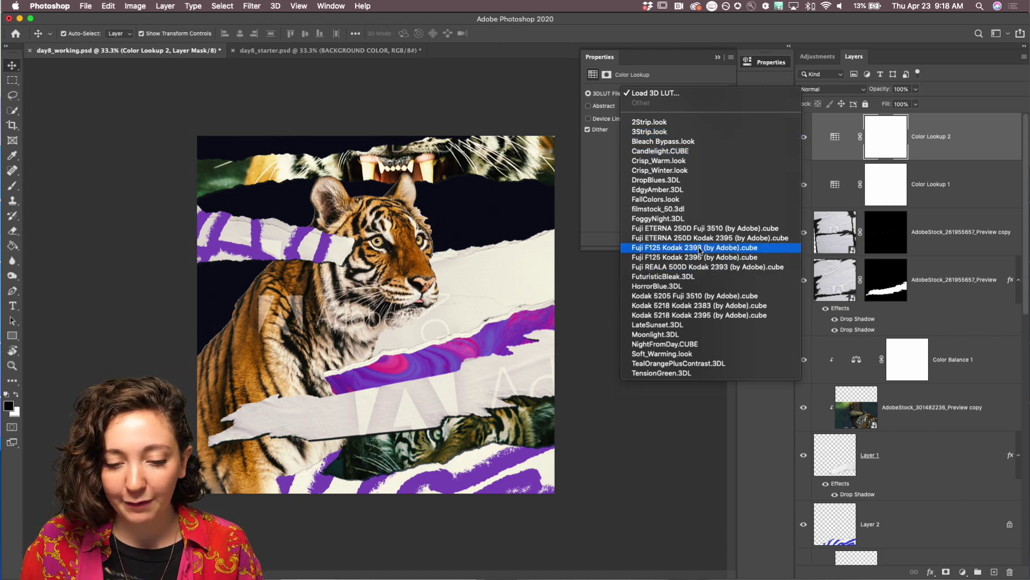
left_click(670, 152)
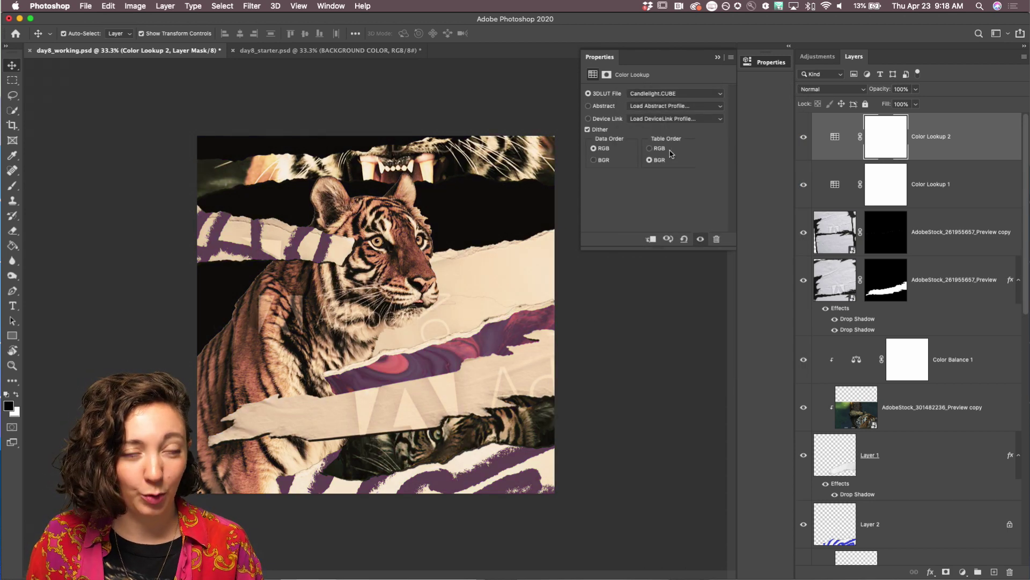
left_click(674, 95)
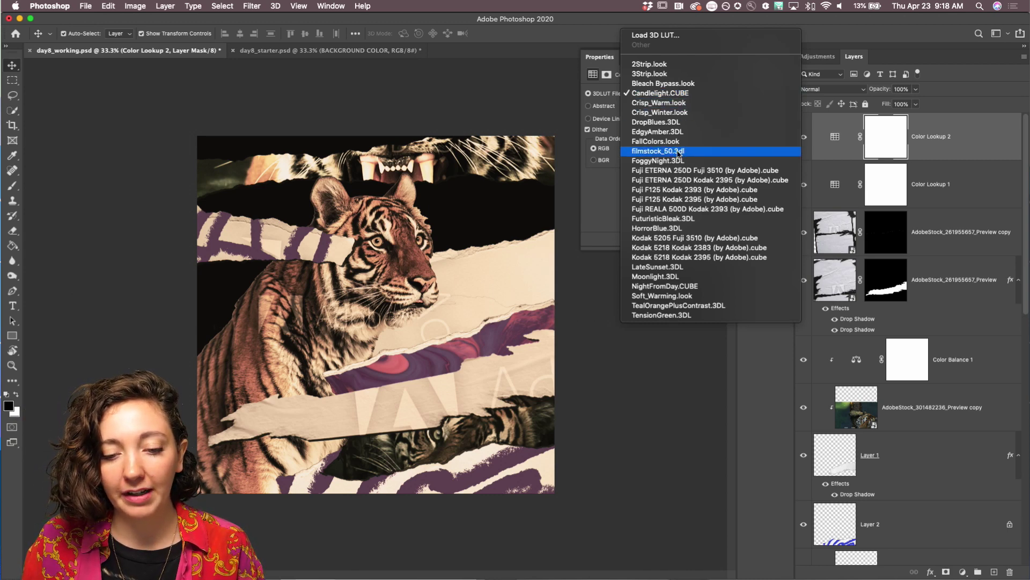
left_click(679, 152)
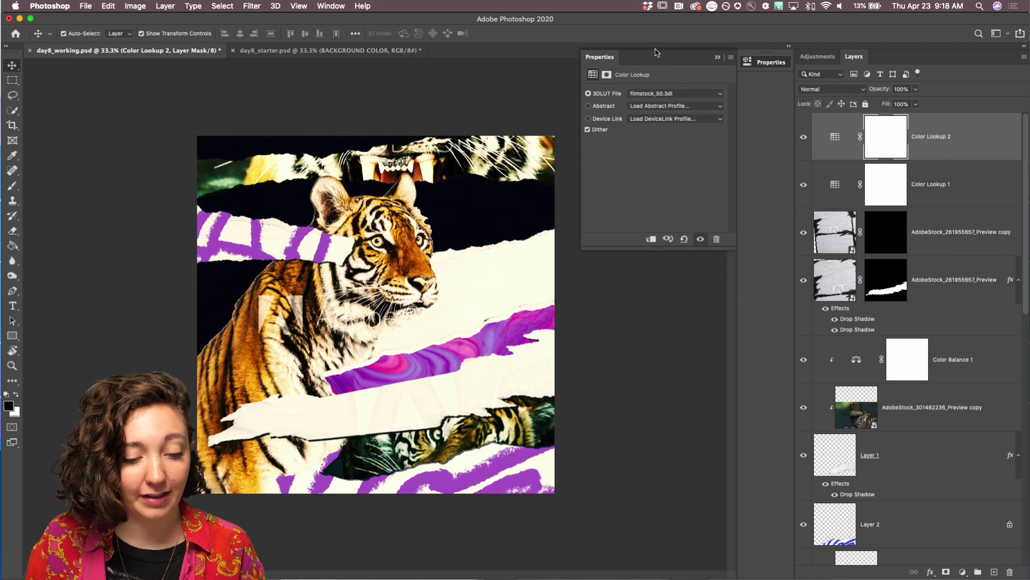
Try the Fuji ETERNA 250D Fuji 3510 LUT, and set the Color Lookup's 3D LUT to Fuji F125 Kodak 2393
left_click(684, 97)
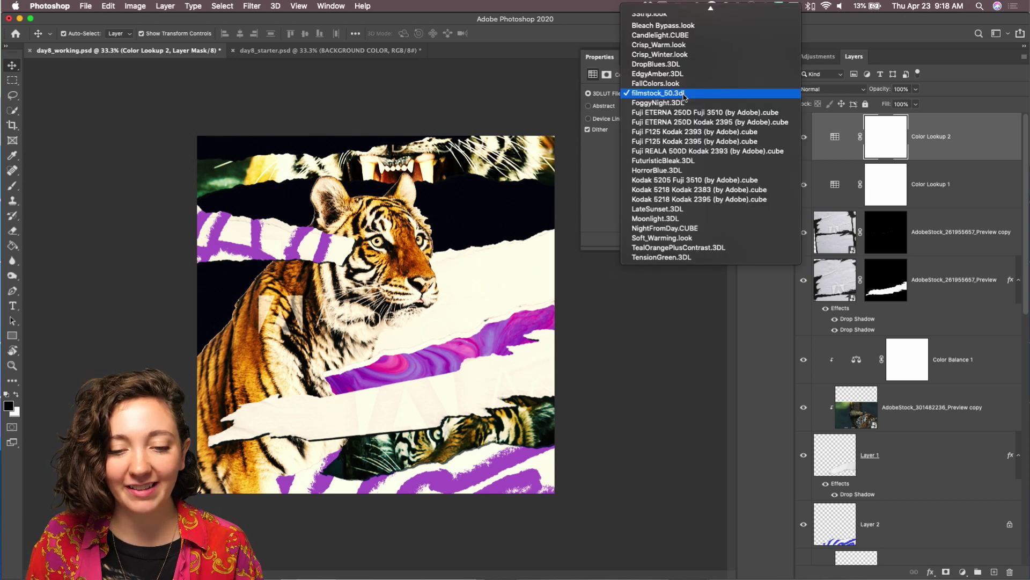
left_click(683, 95)
left_click(682, 95)
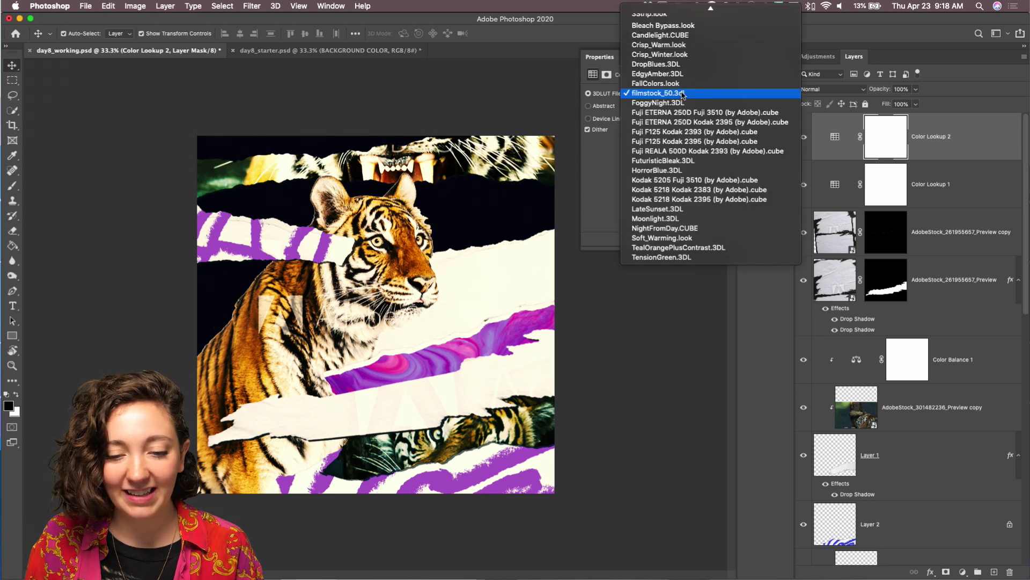
left_click(679, 114)
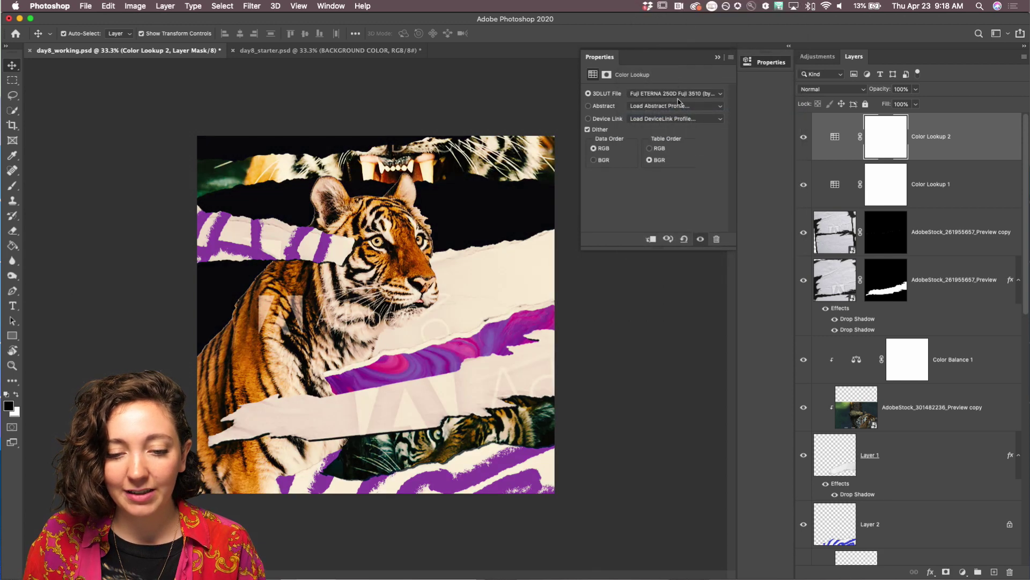
left_click(672, 94)
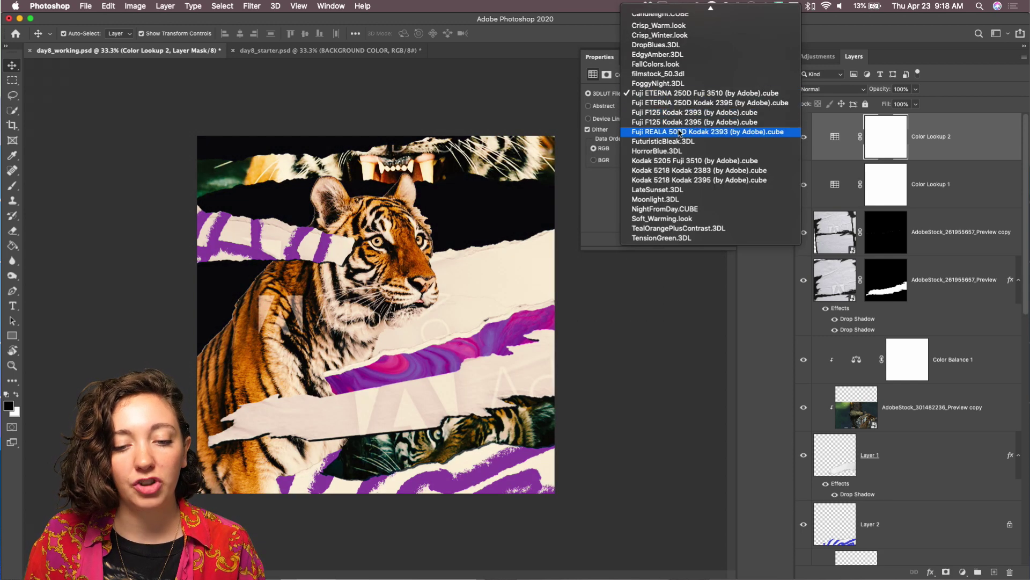
left_click(675, 112)
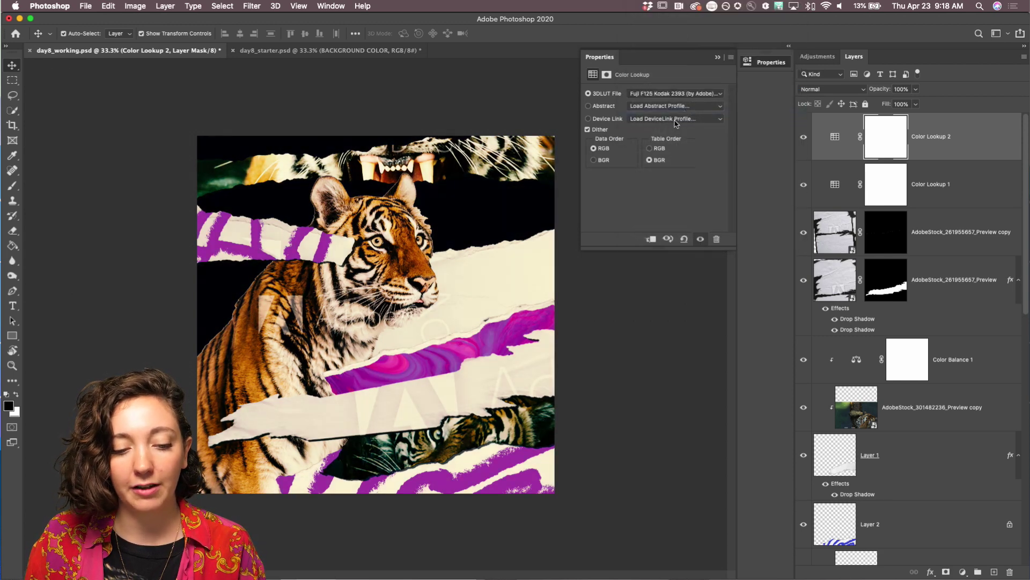
Try the Kodak 5218 Kodak 2395, Kodak 5205 Fuji 3510 and Kodak 5218 Kodak 2383 3D LUTs on Color Lookup 2
left_click(646, 95)
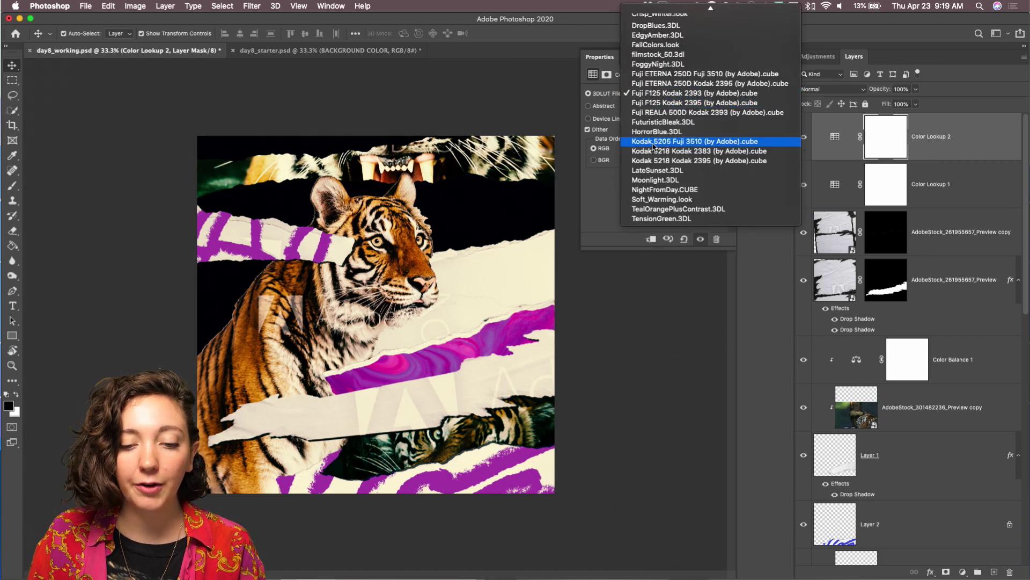
left_click(656, 161)
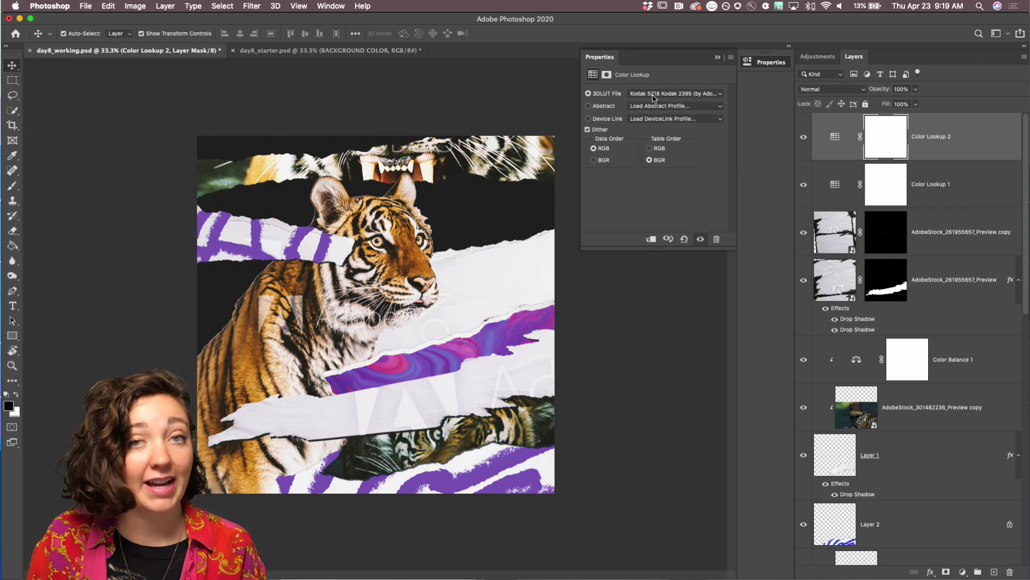
left_click(654, 96)
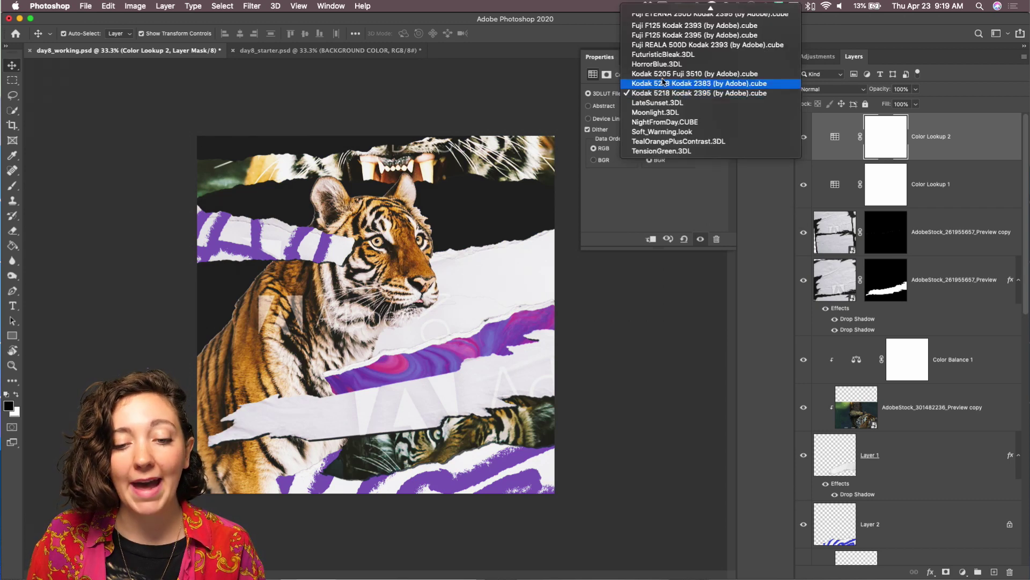
left_click(667, 77)
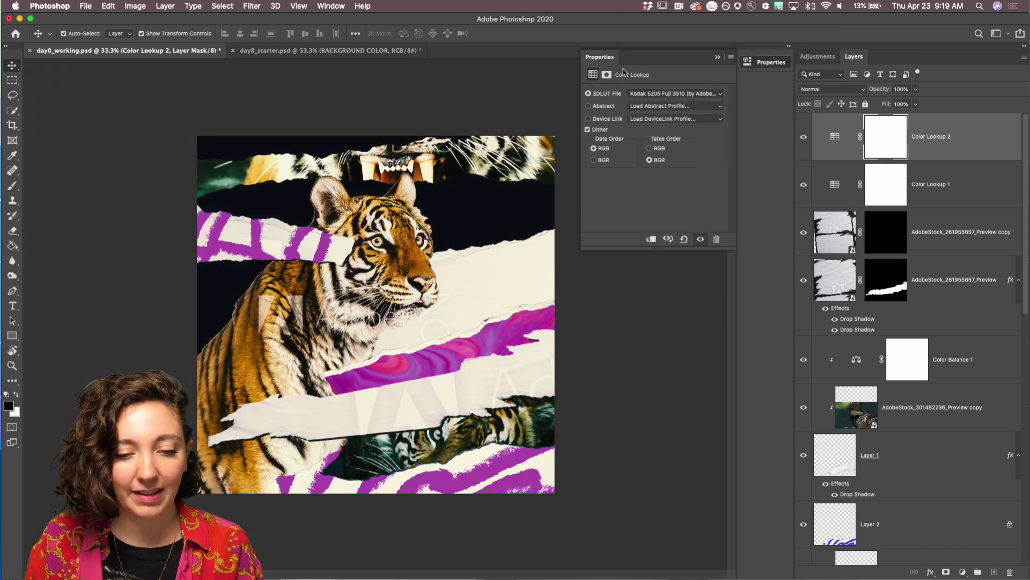
left_click(635, 94)
left_click(647, 102)
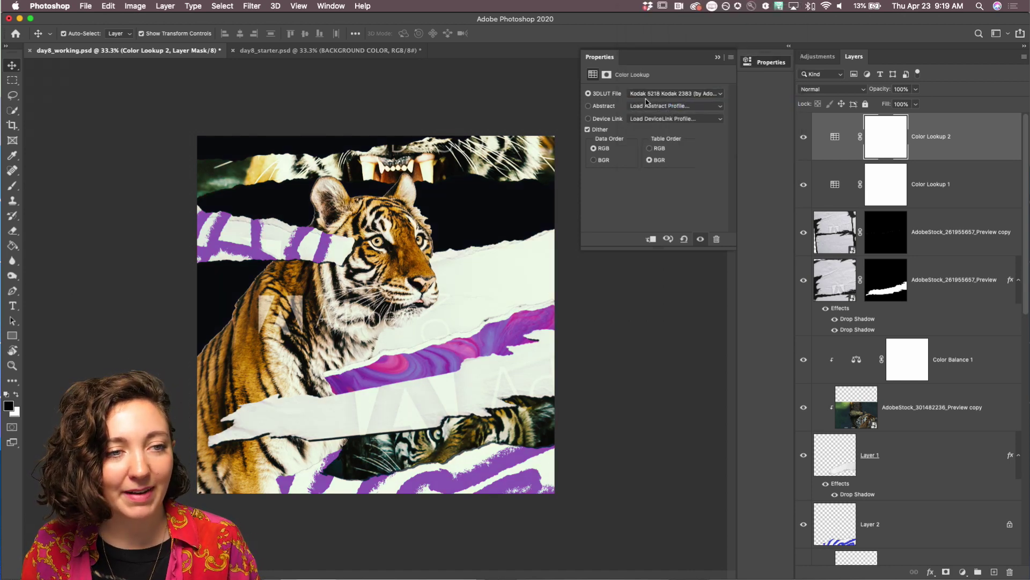
Set the 3D LUT of Color Lookup 2 to Fuji F125 Kodak 2395
left_click(693, 95)
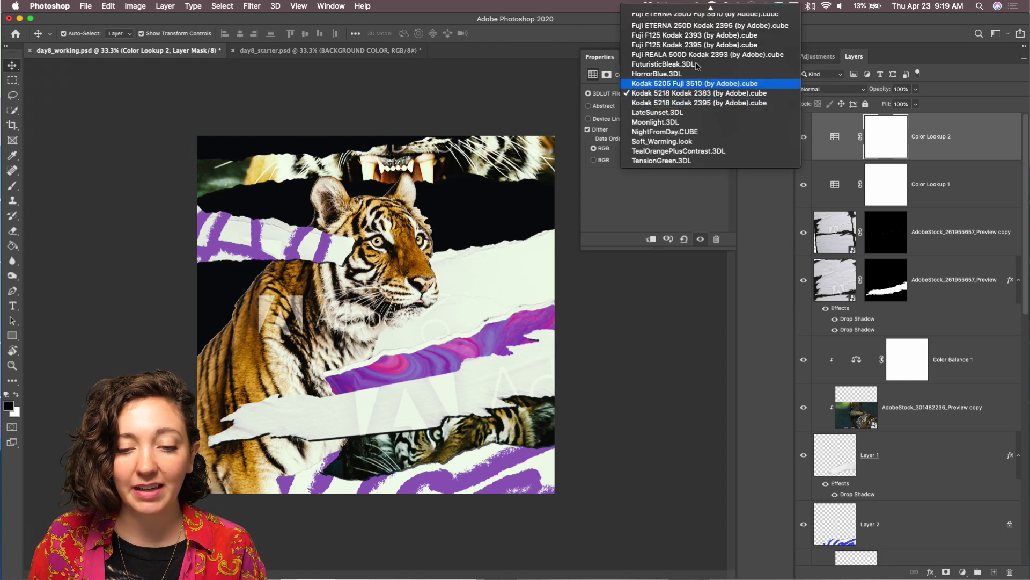
mouse_move(699, 6)
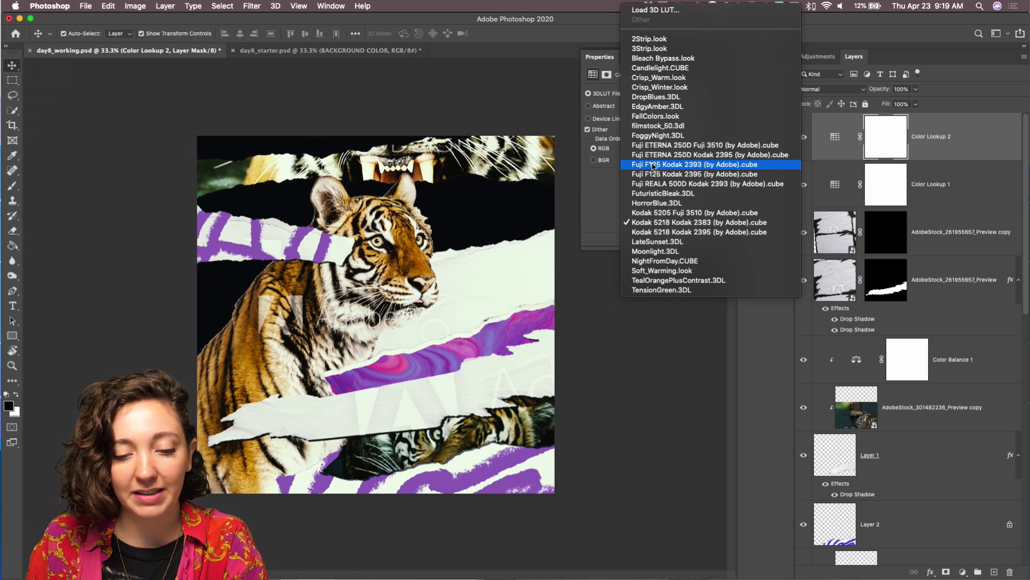
left_click(674, 174)
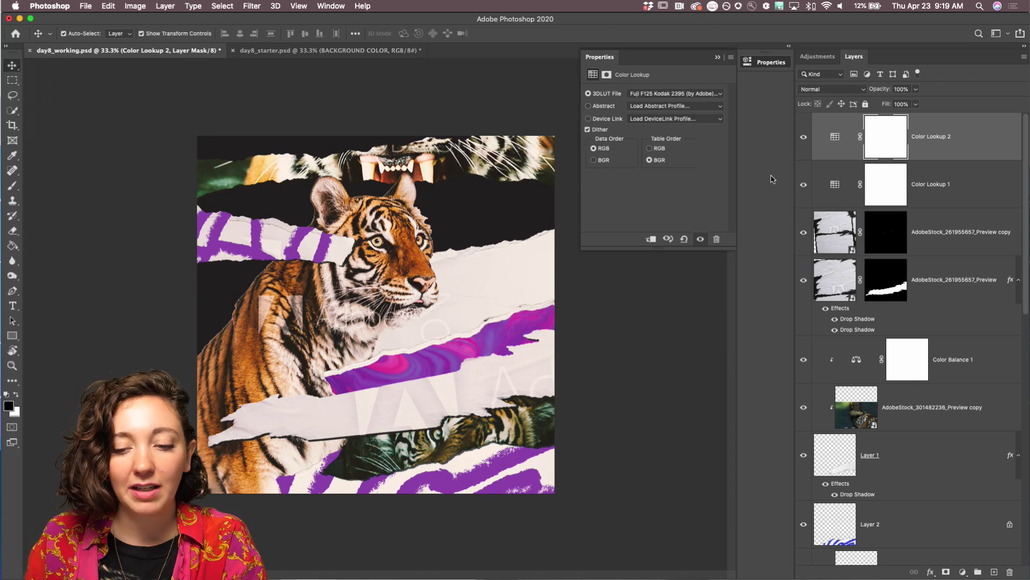
Compare the poster with and without Color Lookup 2 and delete that adjustment layer
left_click(803, 139)
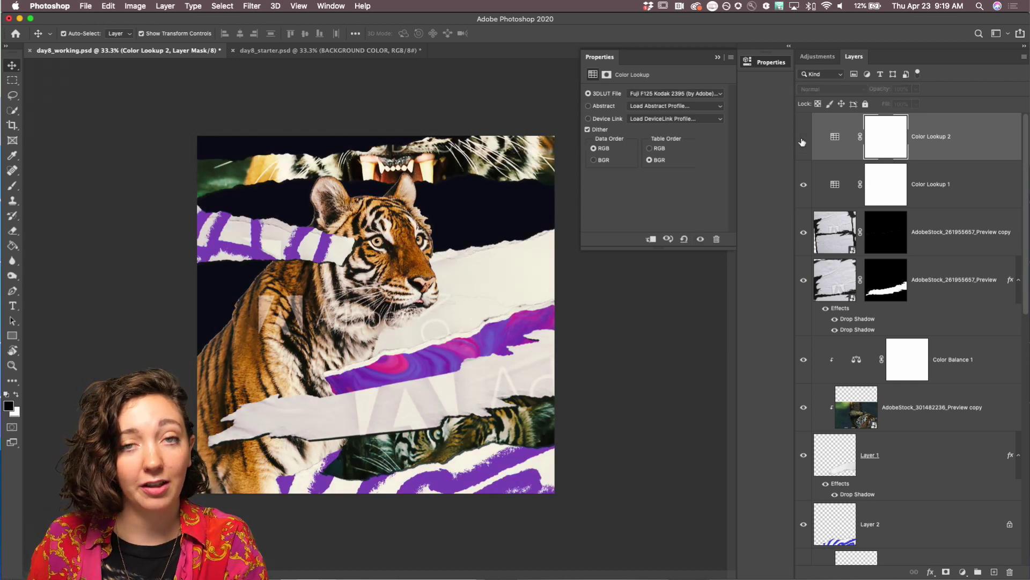
left_click(718, 58)
left_click(803, 139)
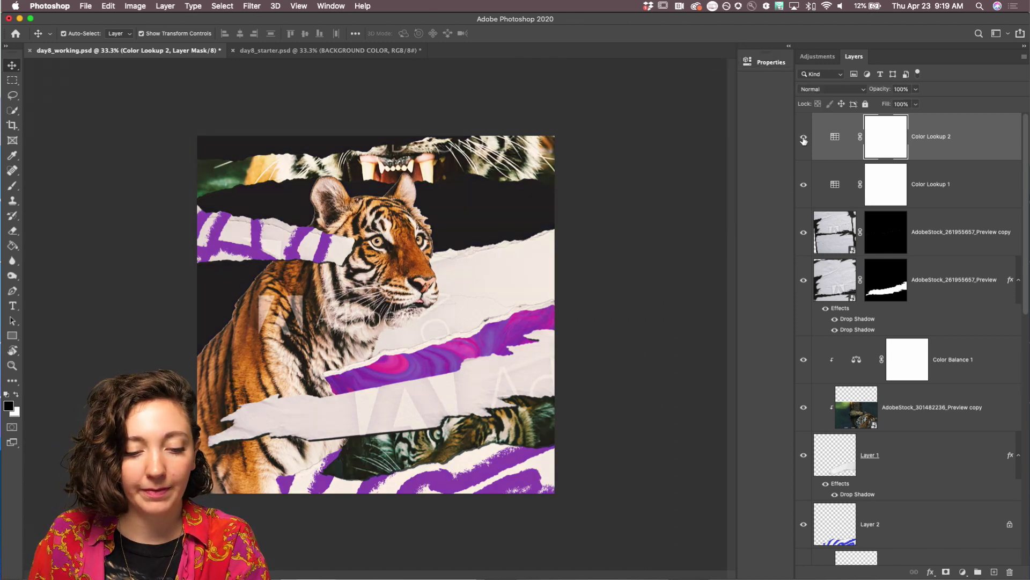
left_click(804, 139)
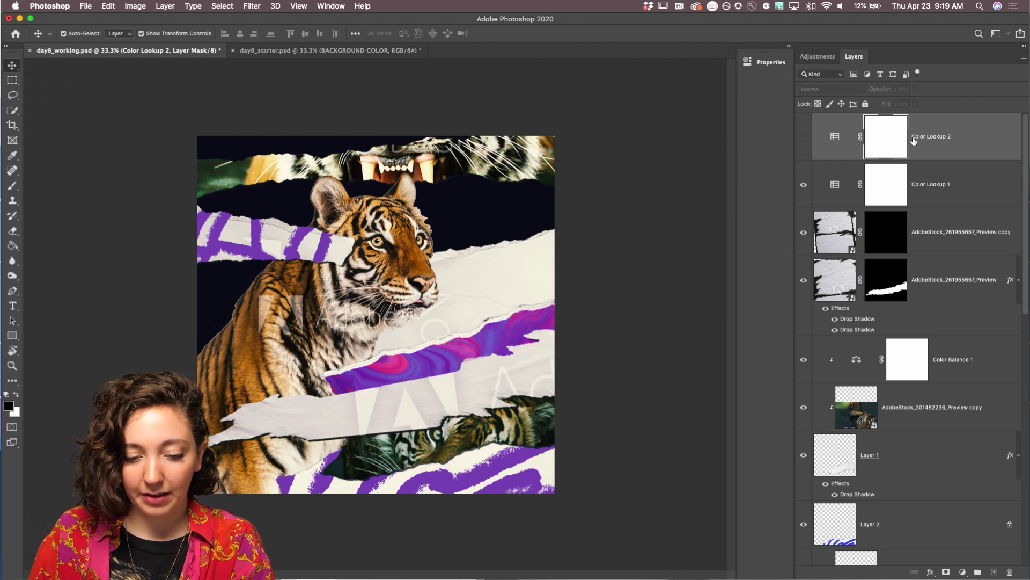
key("BackSpace")
Try the Fuji ETERNA 250D Fuji 3510 and filmstock_50.3dl 3D LUTs on the Color Lookup 1 adjustment
double_click(840, 139)
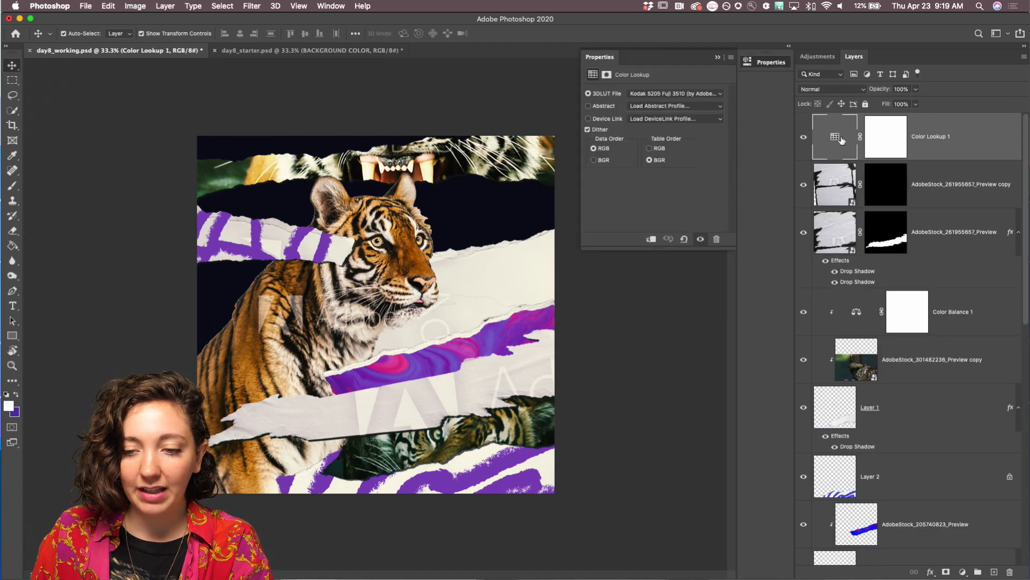
left_click(672, 94)
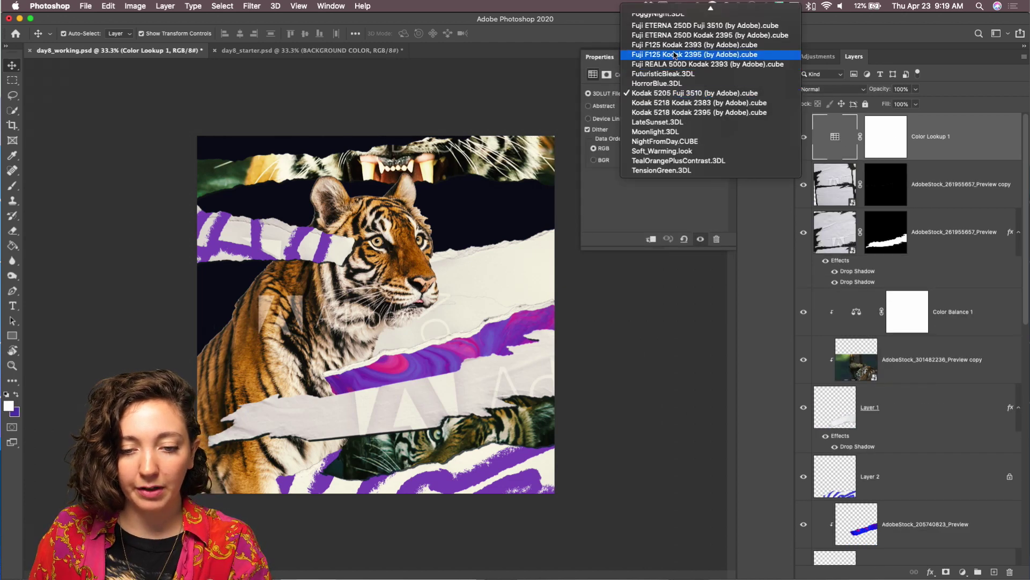
left_click(668, 25)
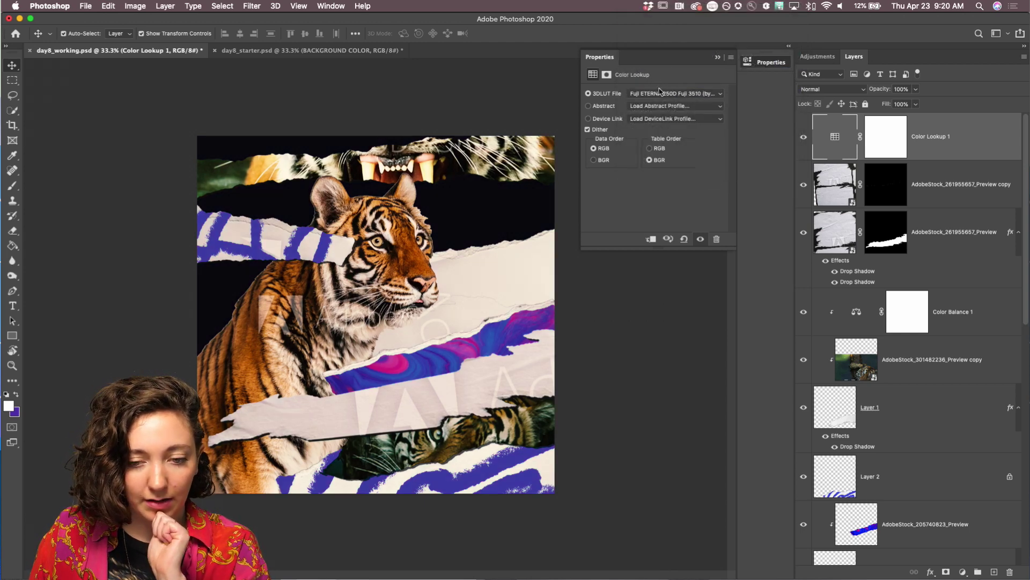
left_click(662, 92)
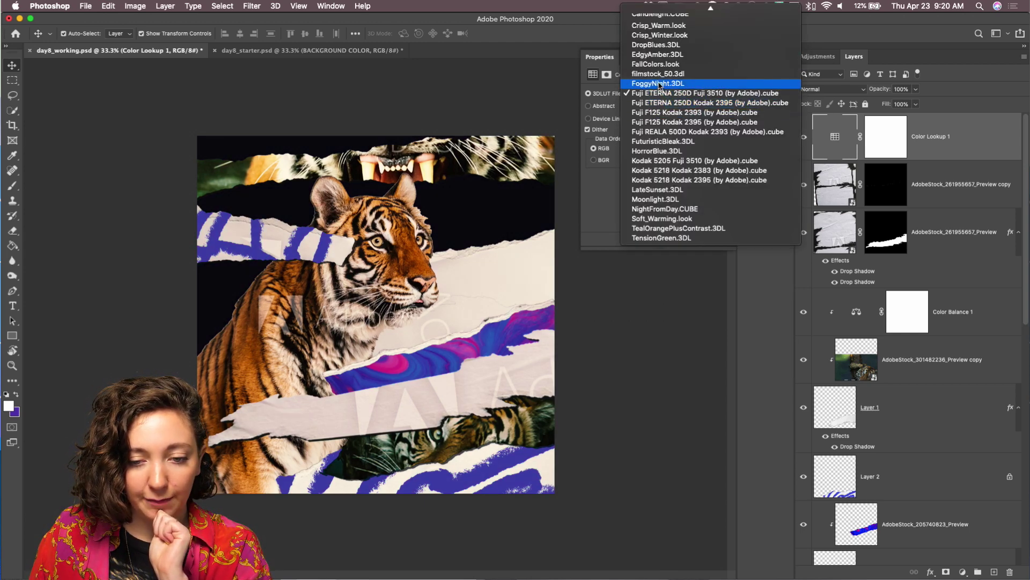
left_click(661, 74)
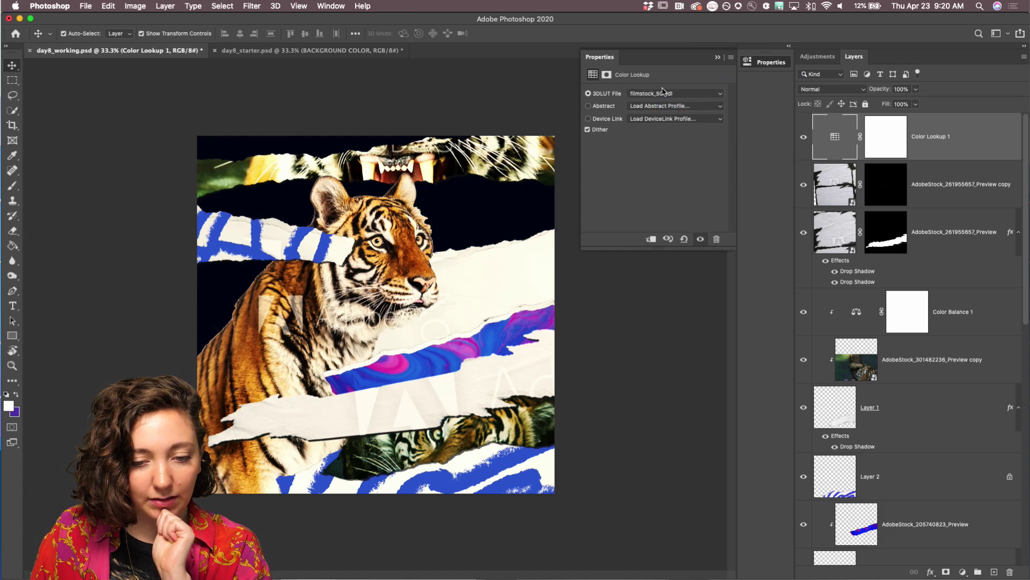
Try the 3Strip.look and 2Strip.look 3D LUTs on Color Lookup 1
left_click(663, 92)
left_click(672, 91)
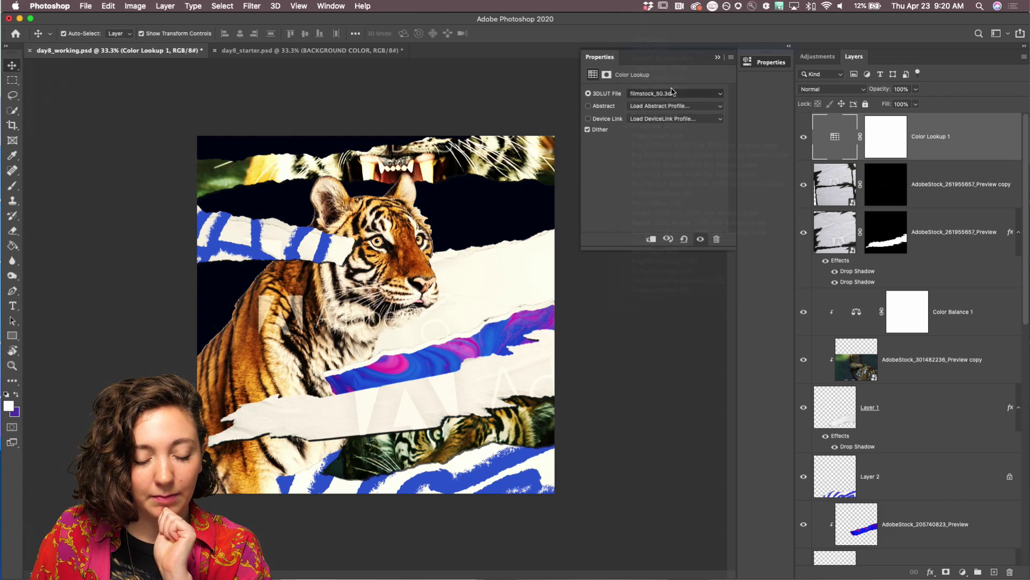
left_click(653, 96)
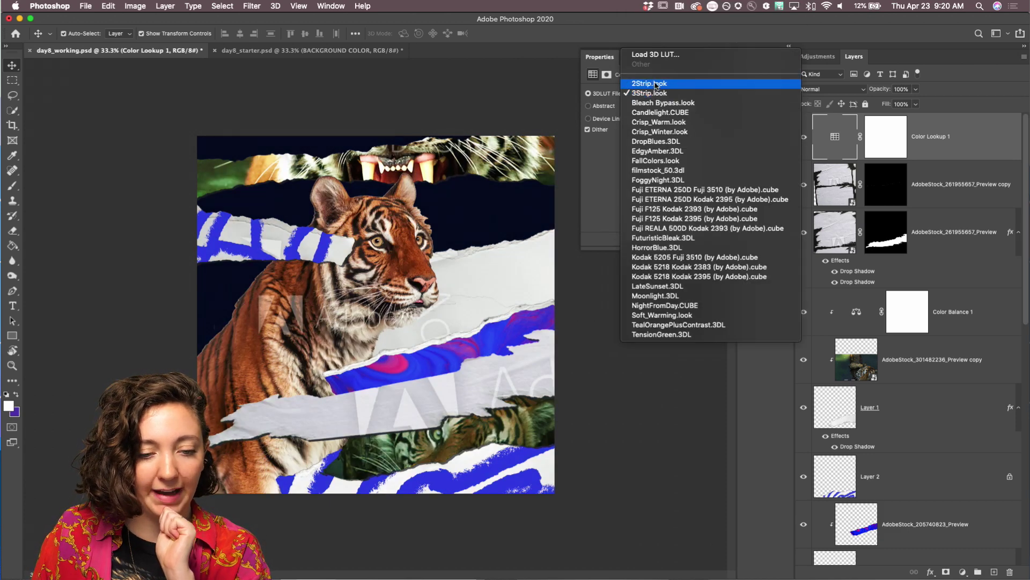
left_click(655, 81)
Try the Kodak 5218 Kodak 2395, Kodak 5218 Kodak 2383 and Kodak 5205 Fuji 3510 3D LUTs on Color Lookup 1
left_click(661, 96)
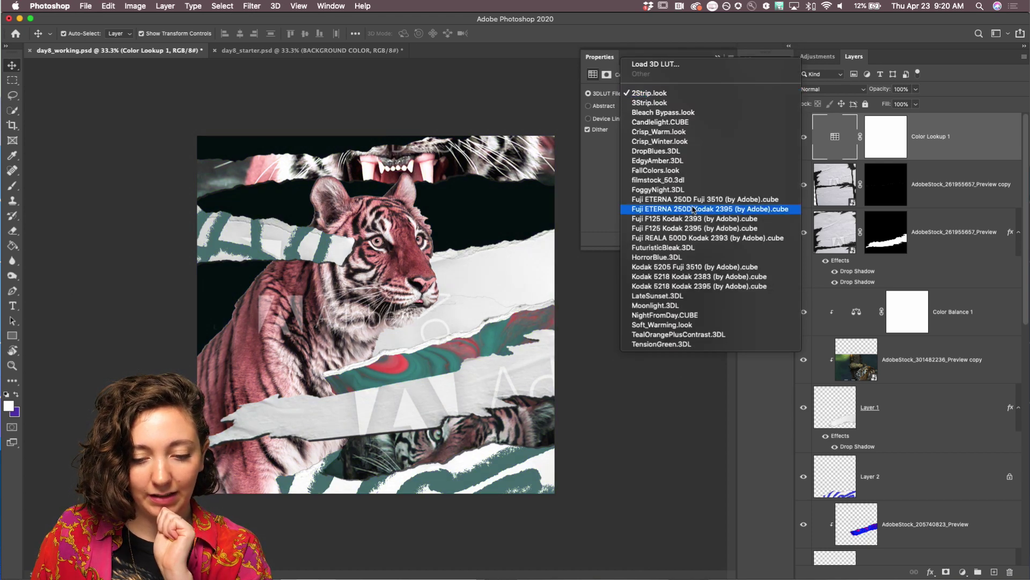
left_click(678, 287)
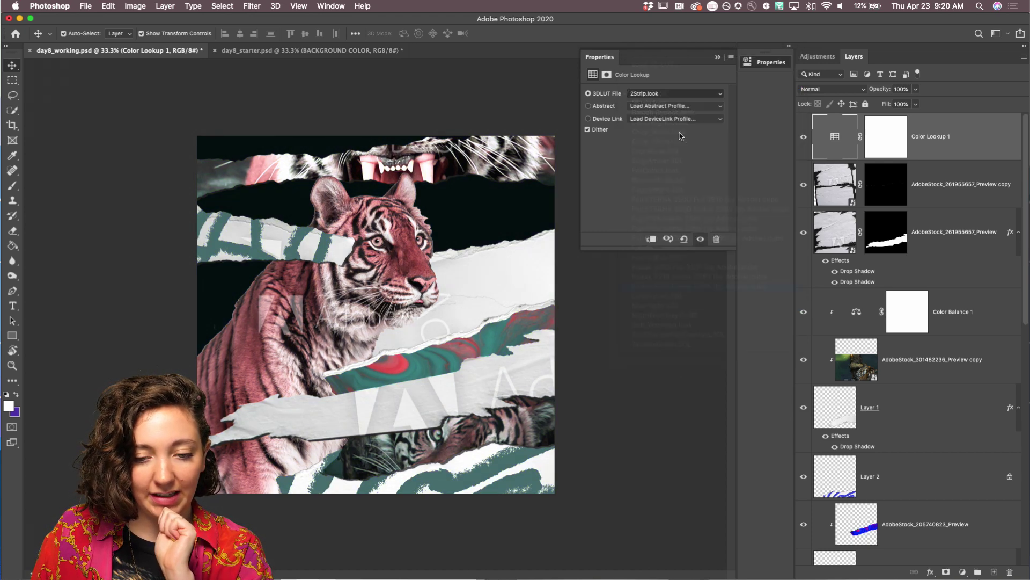
left_click(650, 96)
left_click(653, 98)
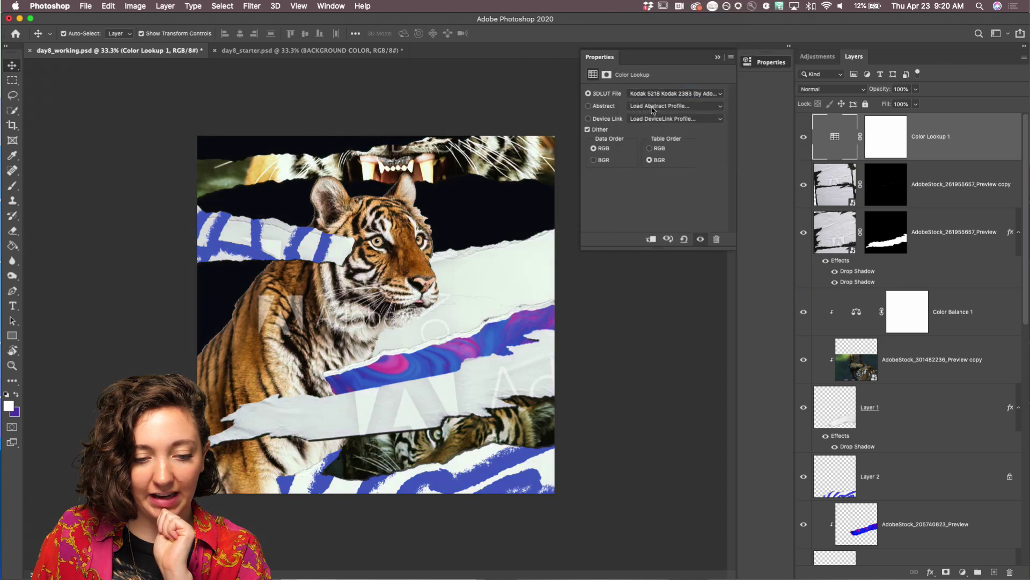
left_click(644, 99)
left_click(644, 85)
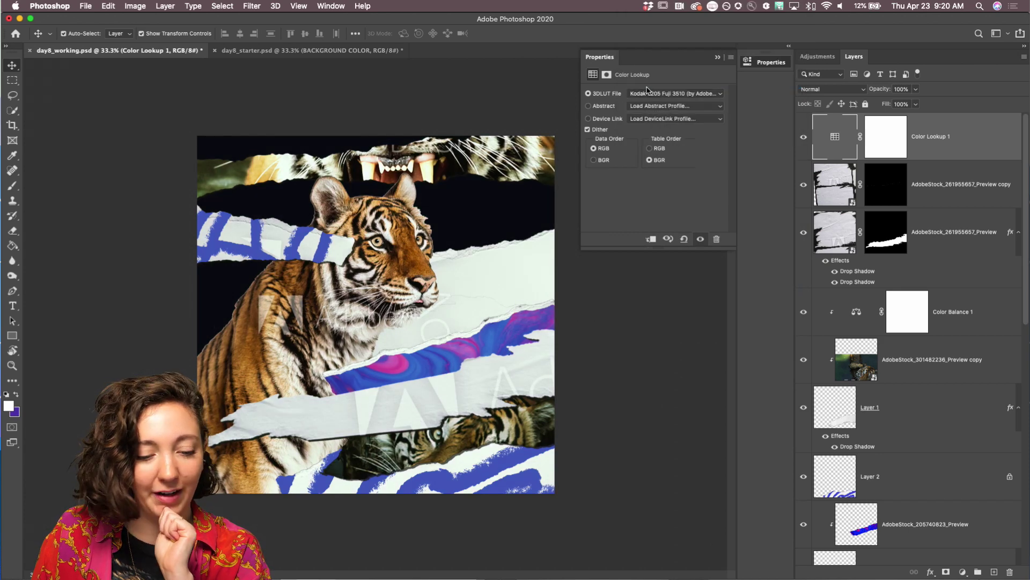
Try the Fuji REALA 500D Kodak 2393, Fuji F125 Kodak 2395 and Fuji F125 Kodak 2393 3D LUTs on Color Lookup 1
left_click(643, 93)
left_click(644, 64)
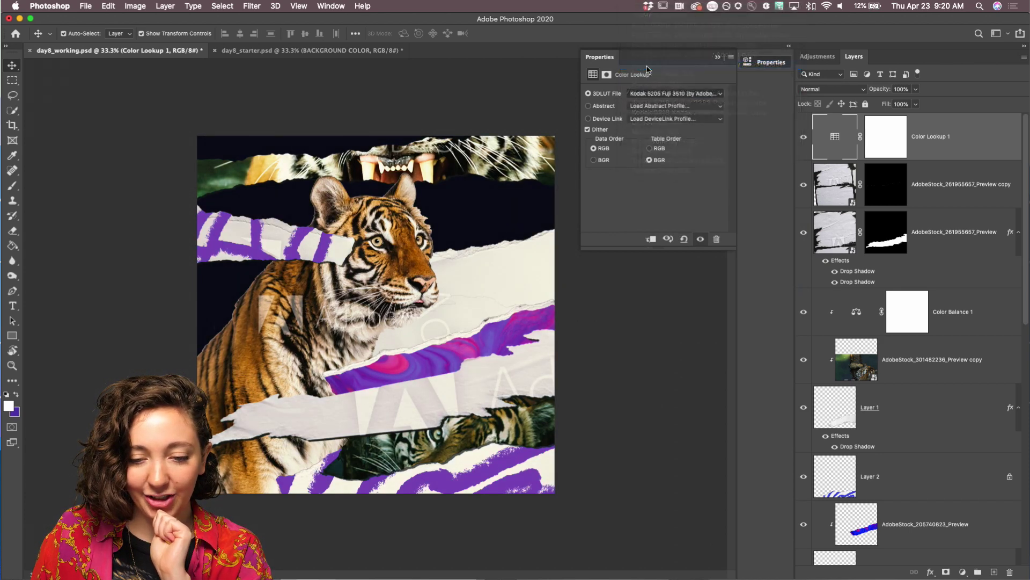
left_click(642, 98)
left_click(644, 83)
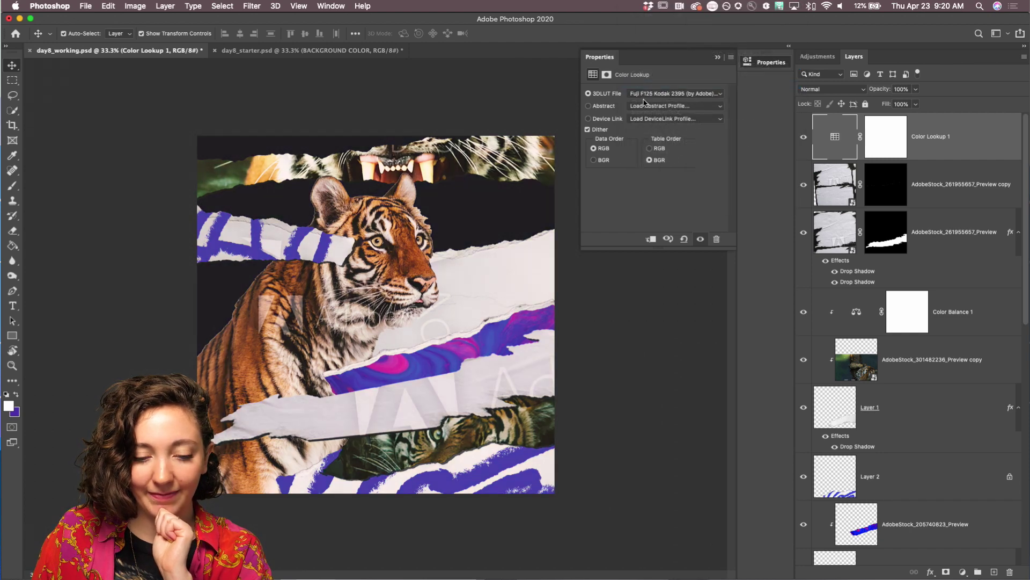
left_click(645, 97)
left_click(647, 85)
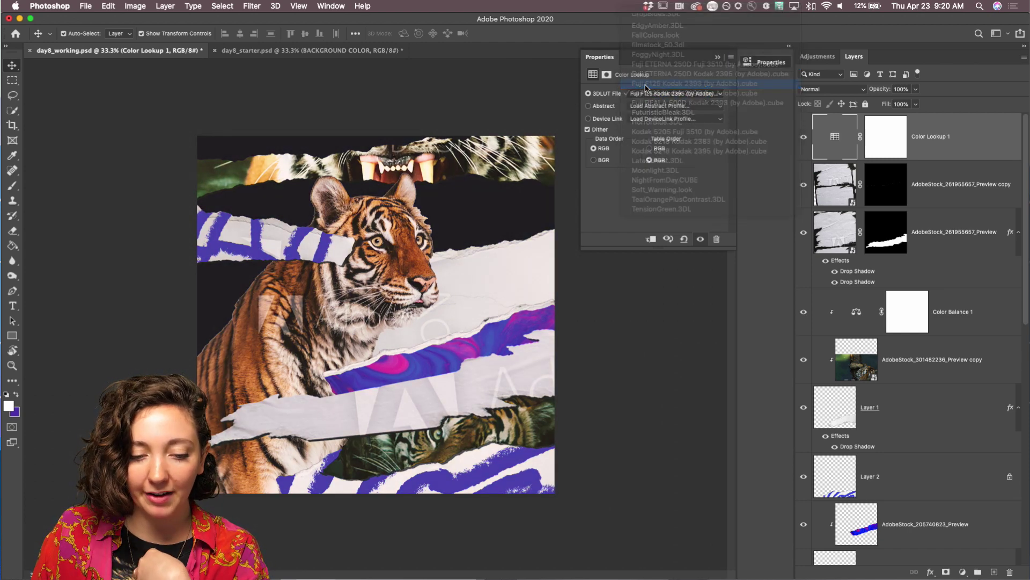
Try the Fuji ETERNA 250D Kodak 2395 and Fuji ETERNA 250D Fuji 3510 3D LUTs on Color Lookup 1
left_click(648, 99)
left_click(651, 86)
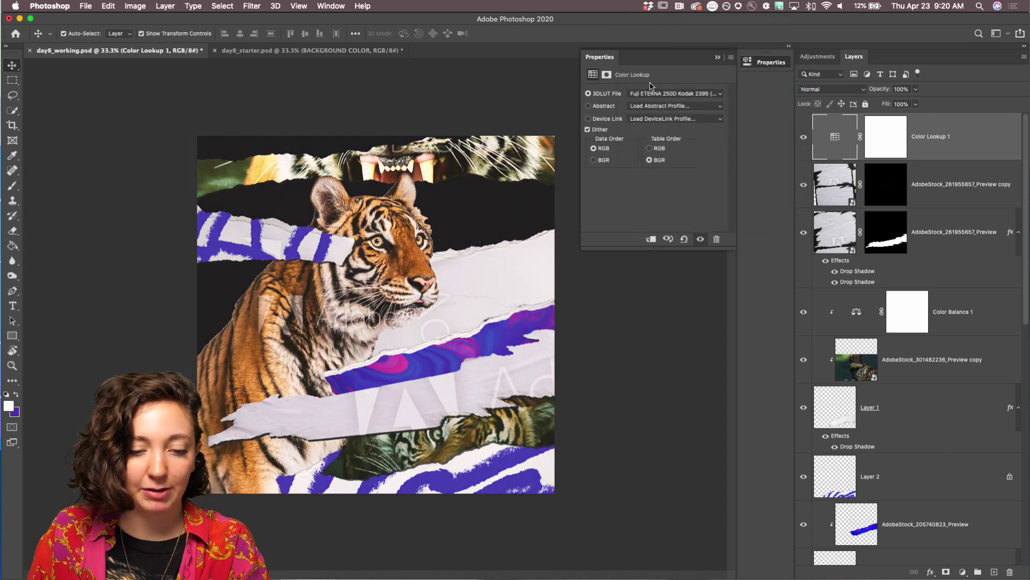
left_click(647, 98)
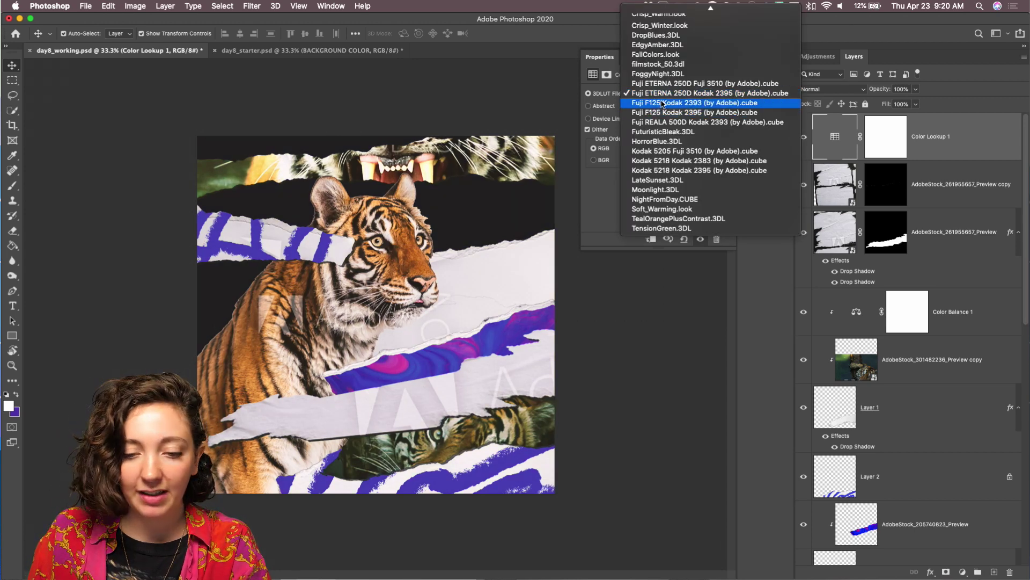
left_click(668, 85)
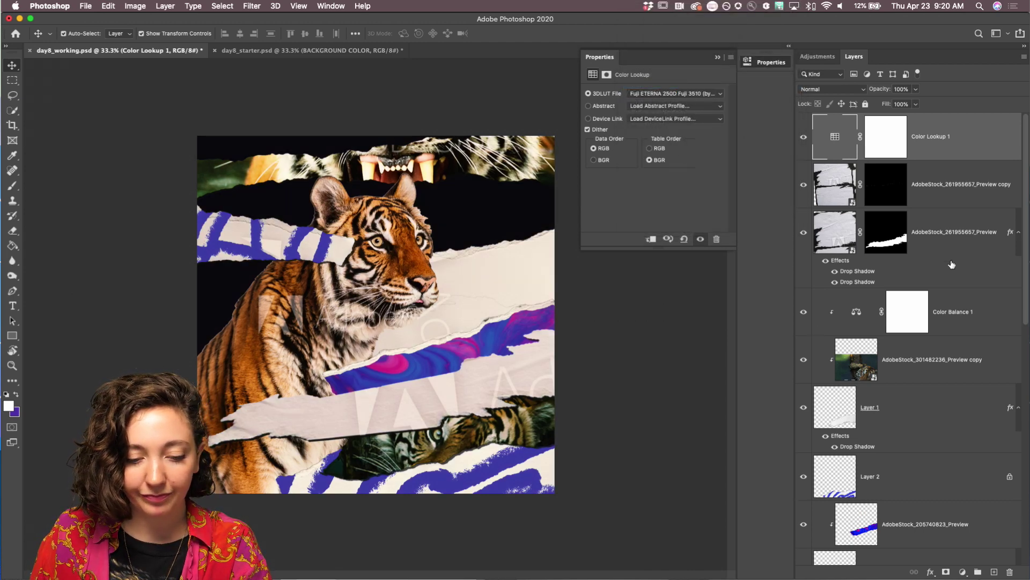
Try the filmstock_50.3dl, 2Strip.look and Fuji REALA 500D Kodak 2393 3D LUTs on Color Lookup 1
left_click(703, 96)
scroll(692, 81, "up", 3)
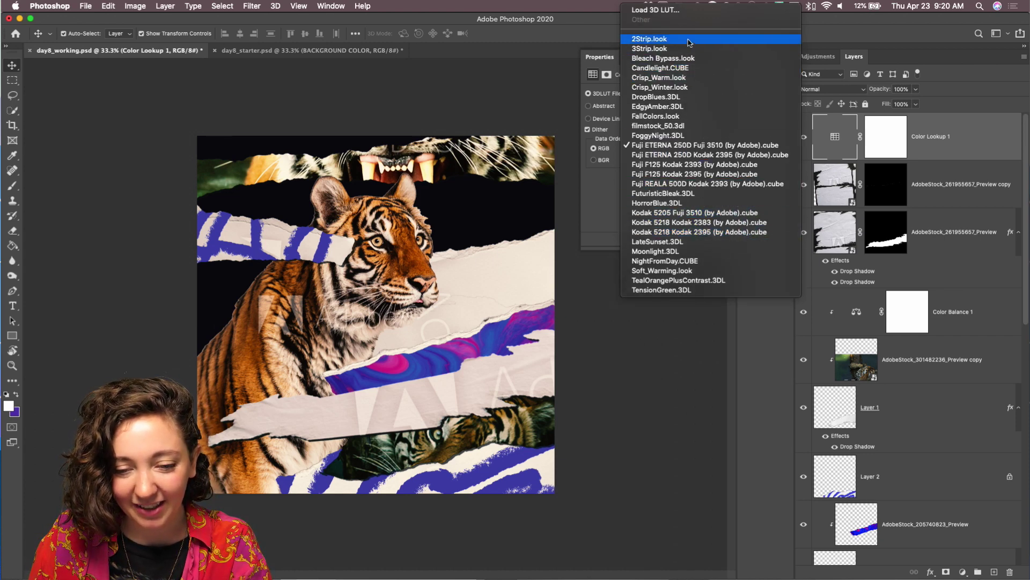
left_click(670, 126)
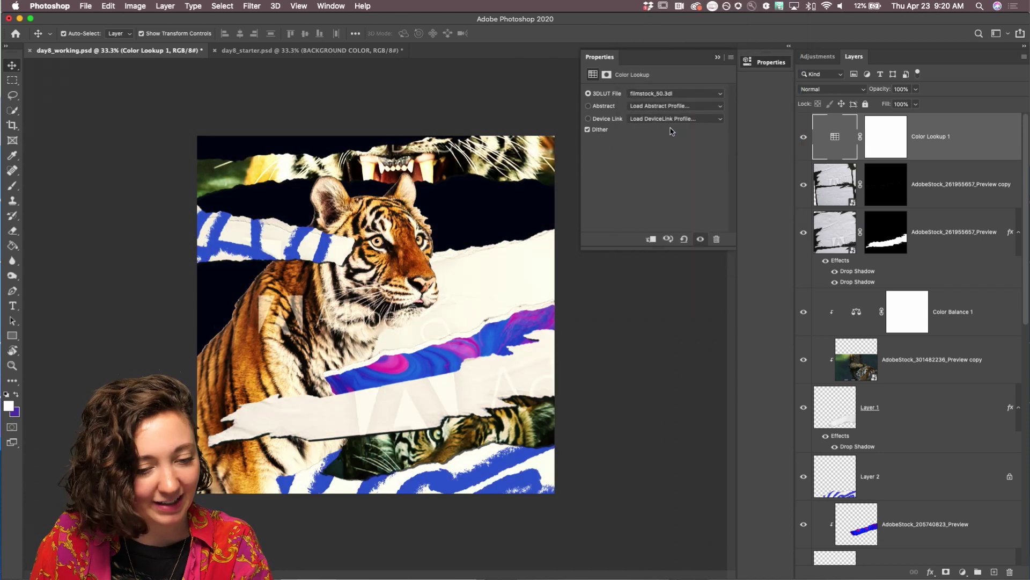
left_click(690, 95)
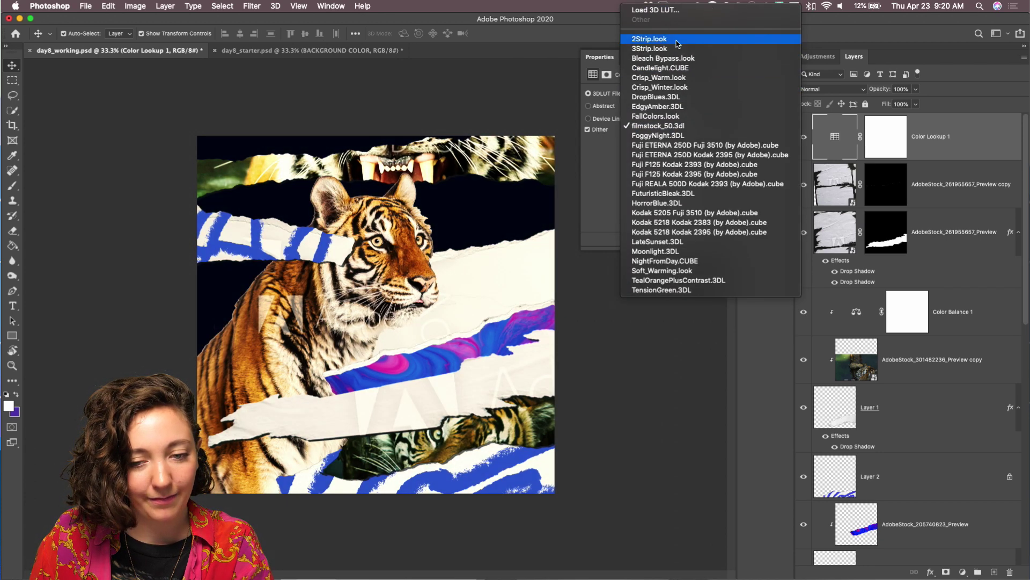
left_click(677, 43)
left_click(668, 99)
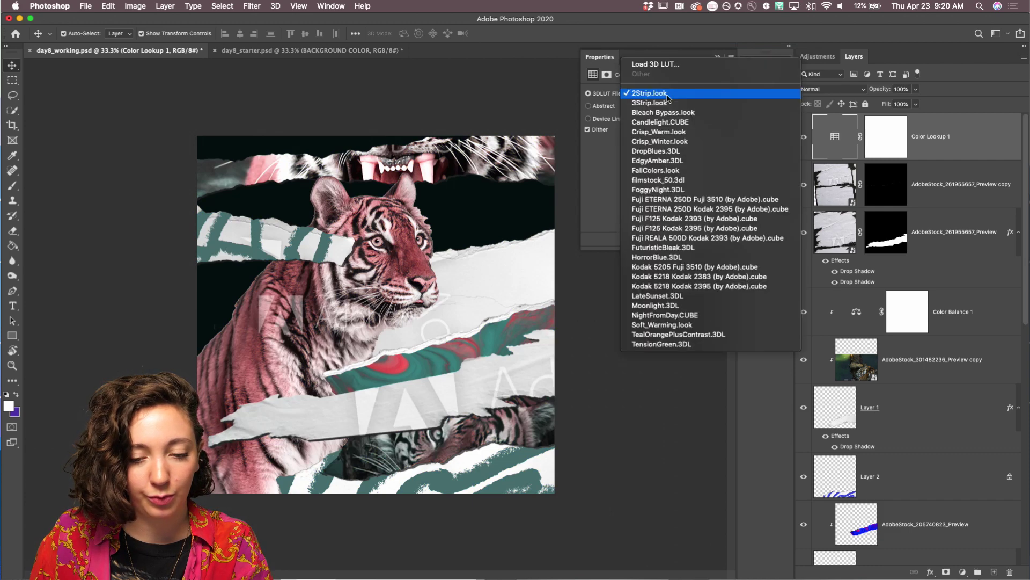
left_click(687, 243)
Set the 3D LUT of Color Lookup 1 to Kodak 5205 Fuji 3510 and close the adjustment's properties
left_click(684, 95)
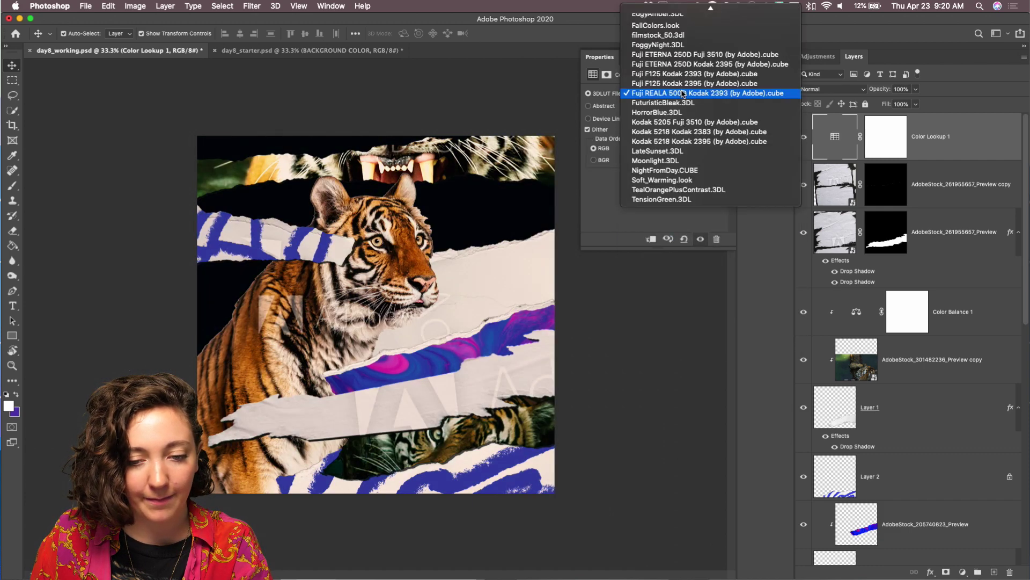
left_click(679, 124)
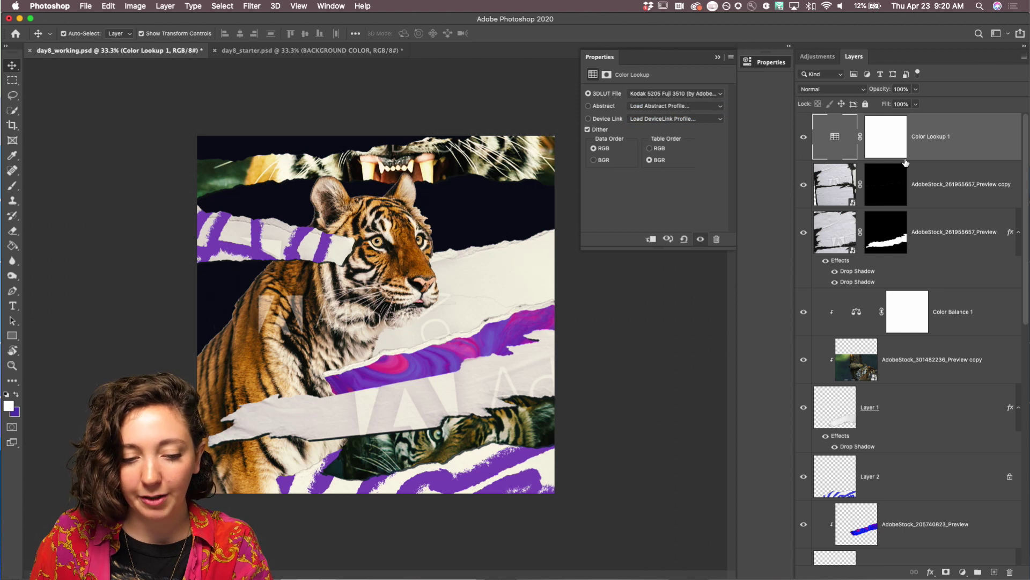
left_click(717, 58)
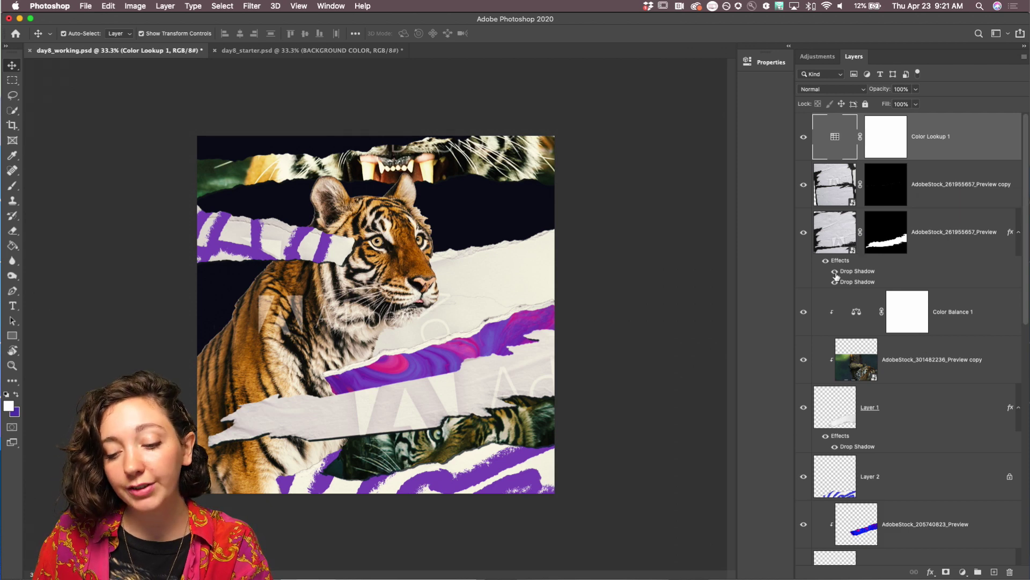
Make the optional graphic group and its PLAY @ HOME color layer visible on the poster
scroll(836, 276, "down", 10)
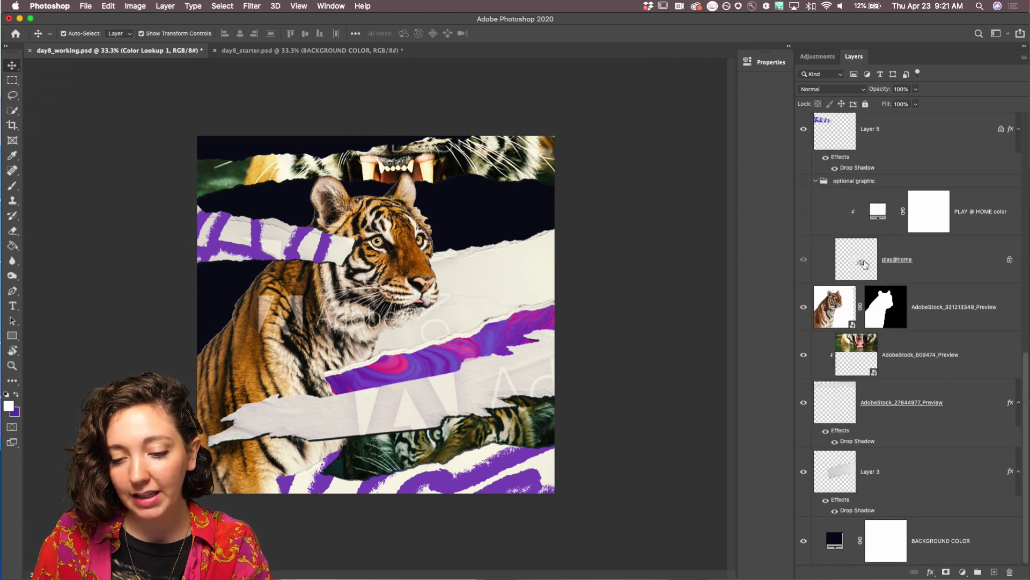
left_click(803, 181)
left_click(804, 211)
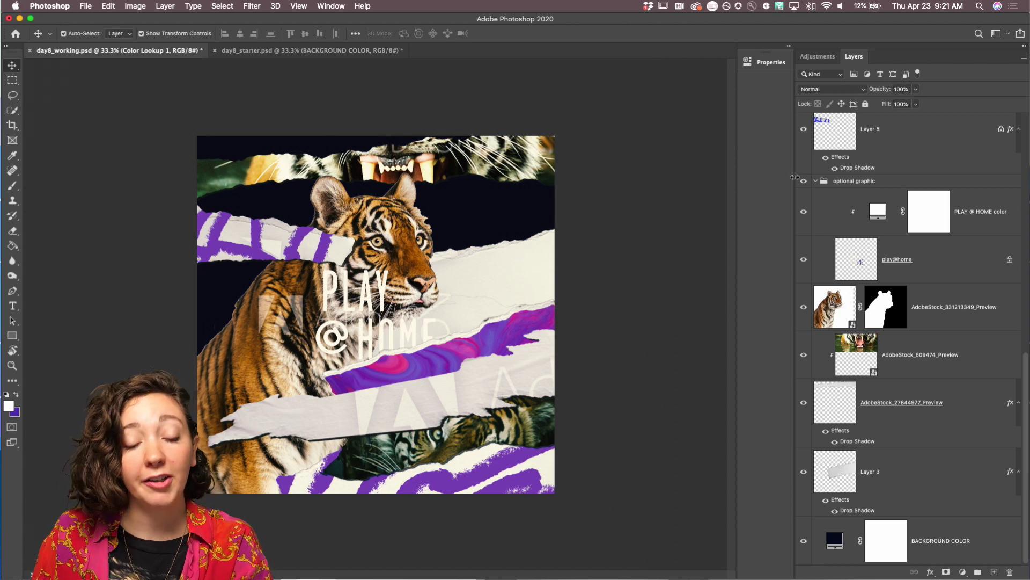
scroll(840, 208, "up", 10)
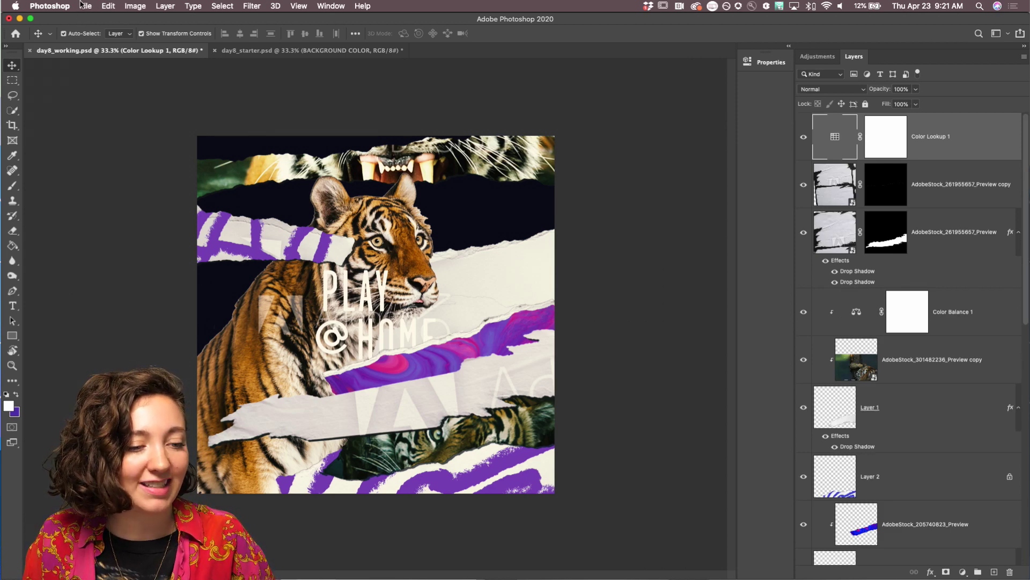
Open Export As for the poster, set the image width to 800 px and choose JPG as the format
left_click(84, 7)
mouse_move(166, 154)
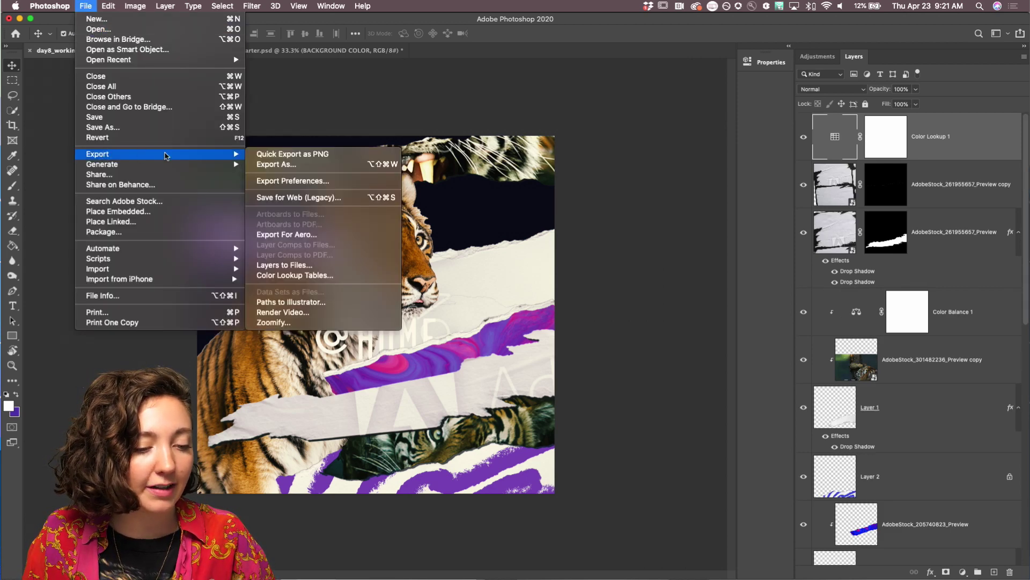
left_click(289, 165)
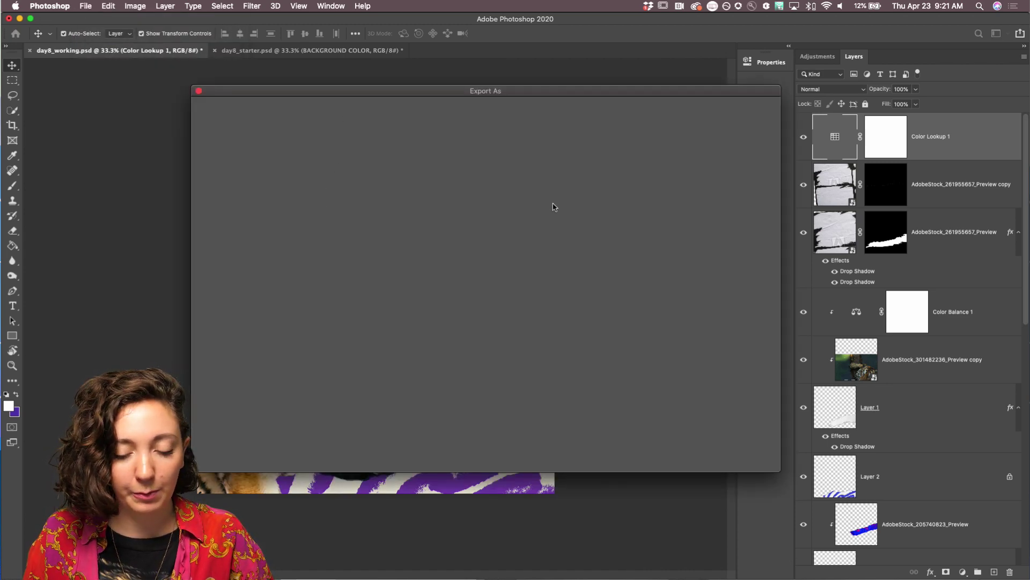
left_click_drag(625, 95, 553, 90)
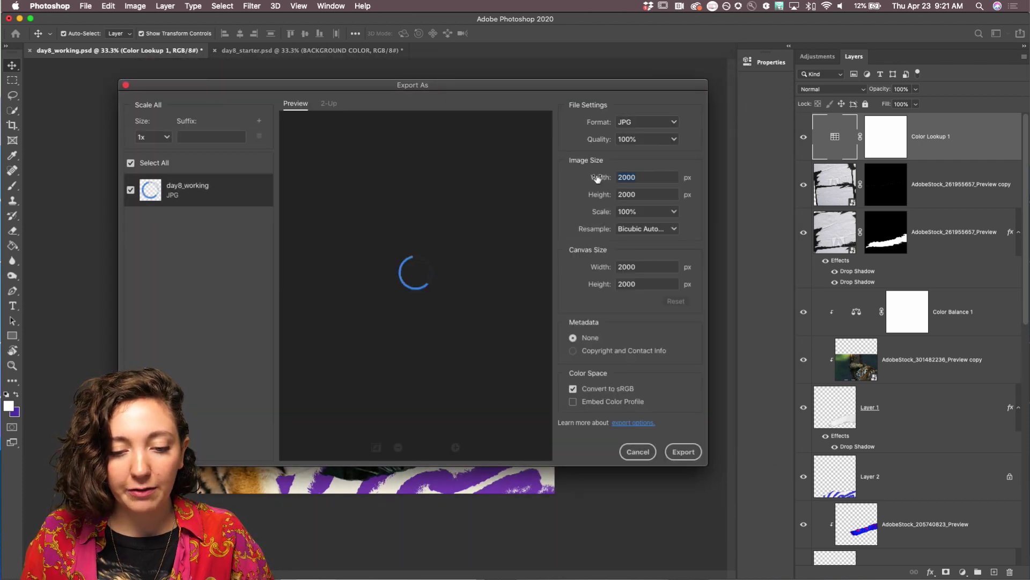
type("800")
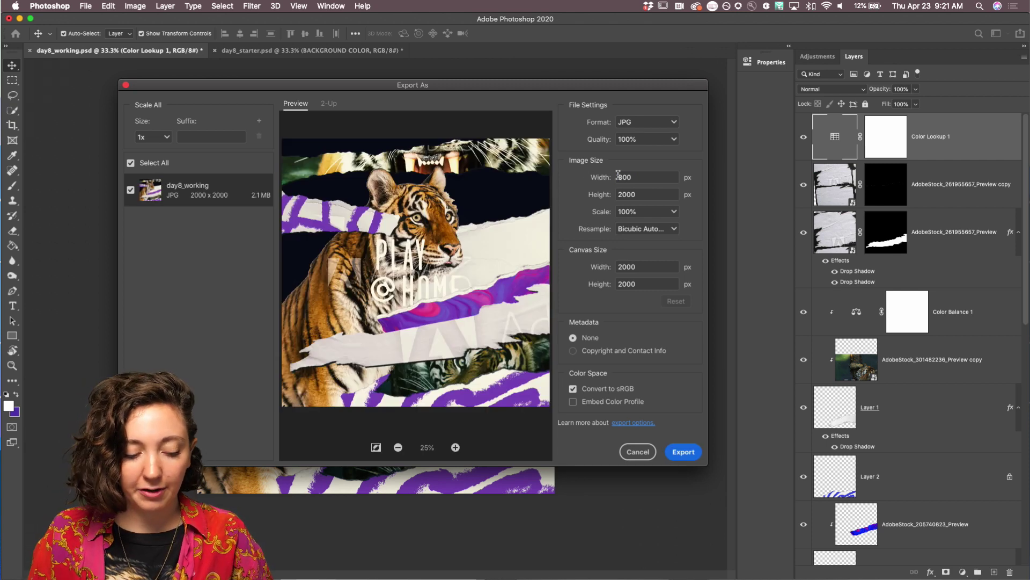
key("Tab")
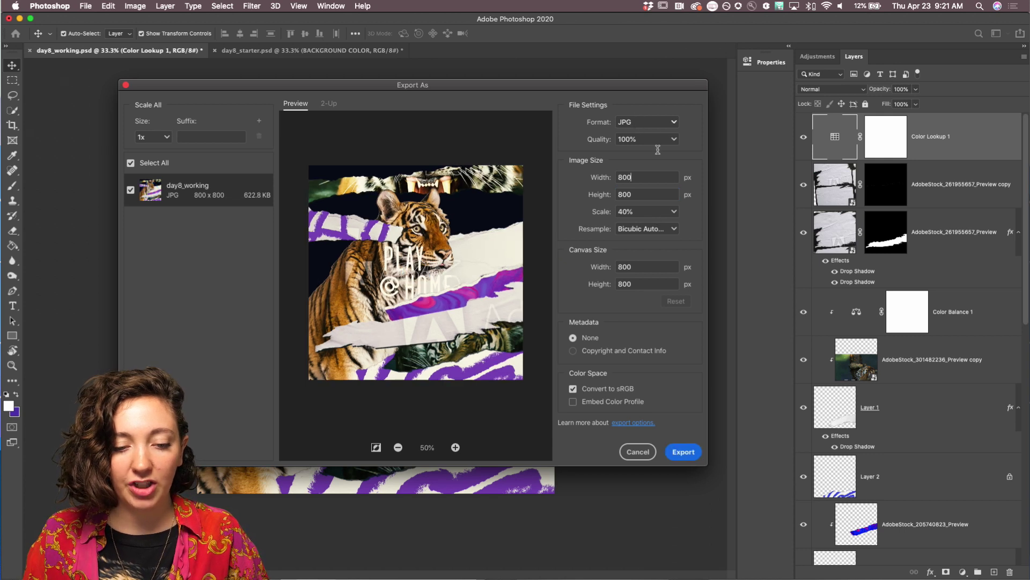
left_click(635, 125)
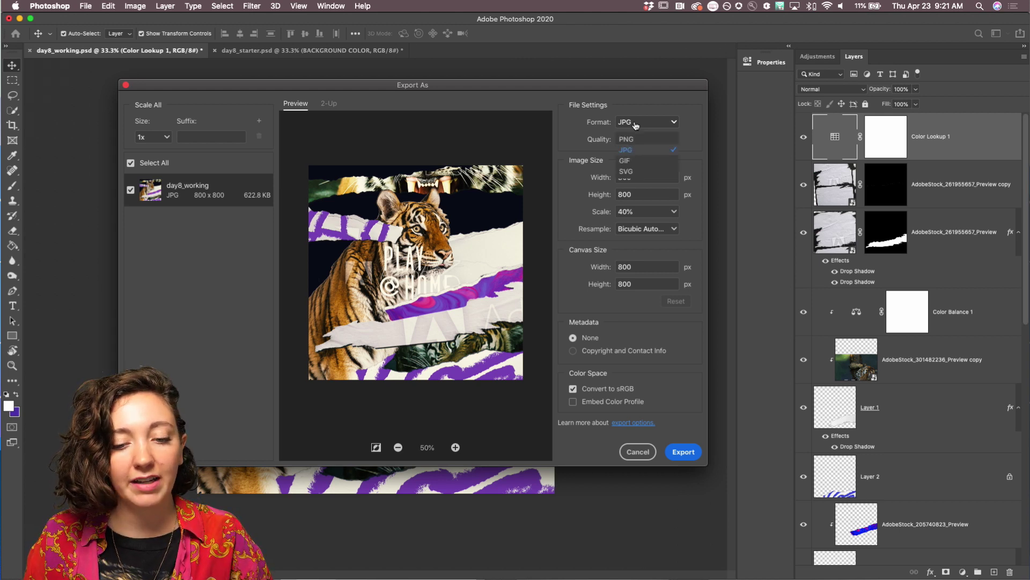
left_click(625, 151)
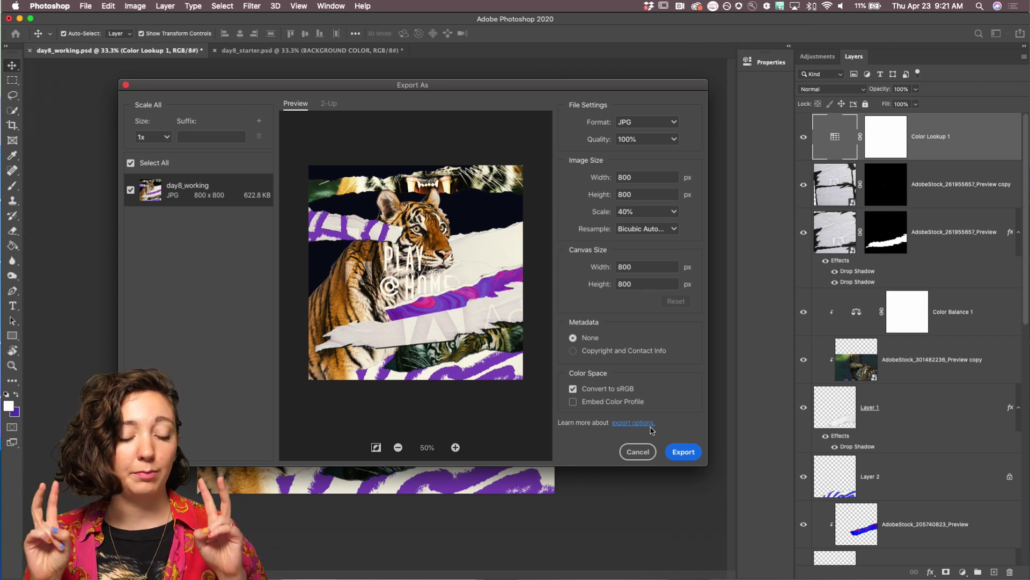
Export the poster into the DAY8 folder under the file name day8_1stdraft.jpg
left_click(684, 454)
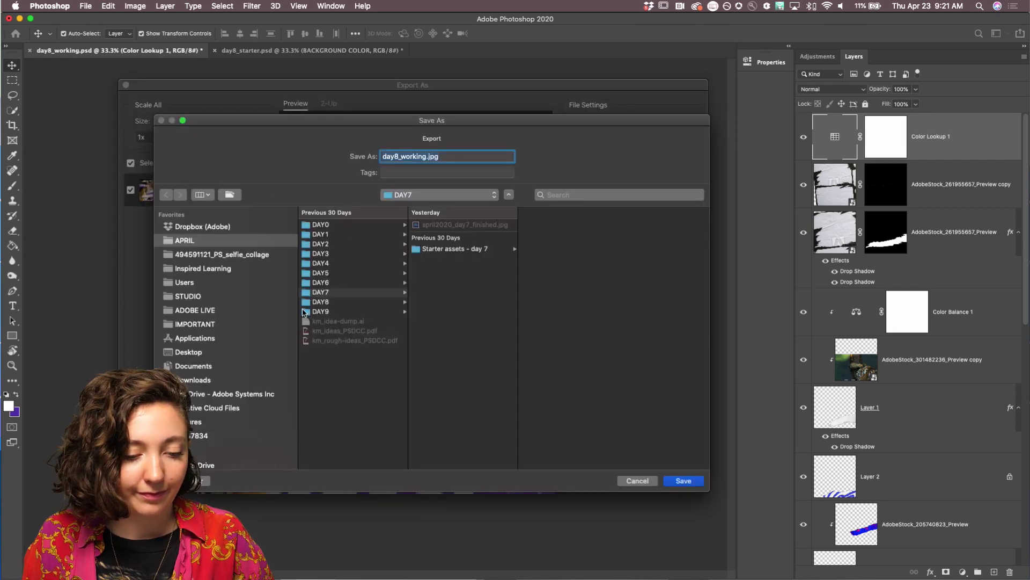
left_click(307, 302)
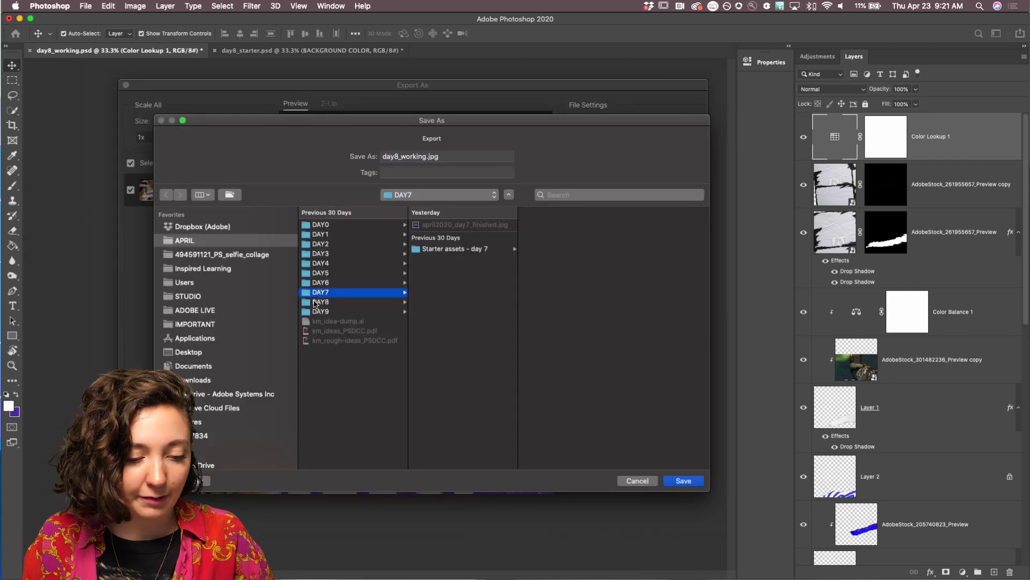
left_click(422, 157)
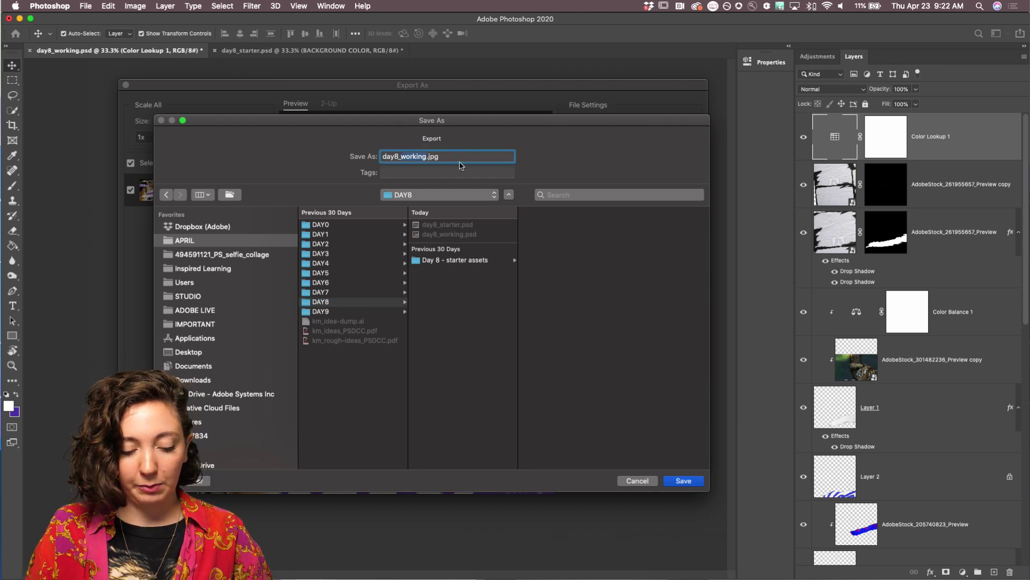
key("BackSpace")
key("BackSpace")
key("BackSpace")
key("BackSpace")
key("BackSpace")
key("BackSpace")
key("BackSpace")
type("1stdraft")
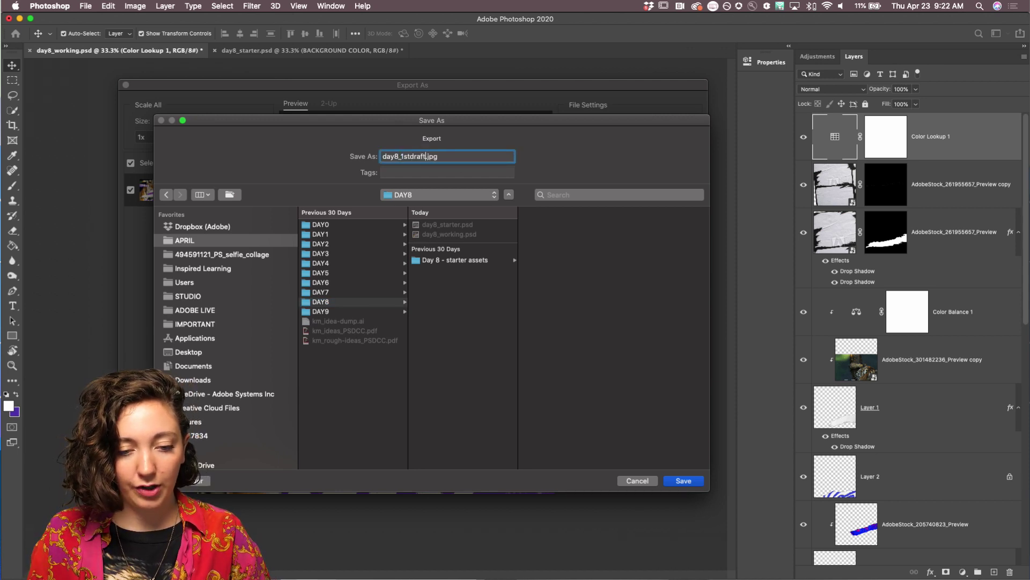
left_click(677, 479)
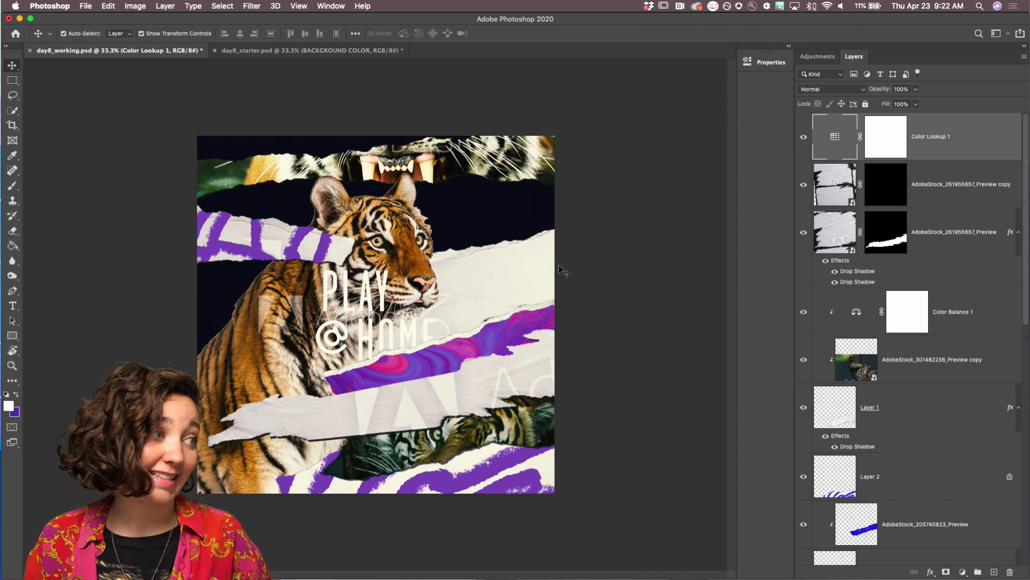
Switch to Discord, glance at the past-challenge channel and return to the current-challenge channel of the Adobe Photoshop server
mouse_move(481, 576)
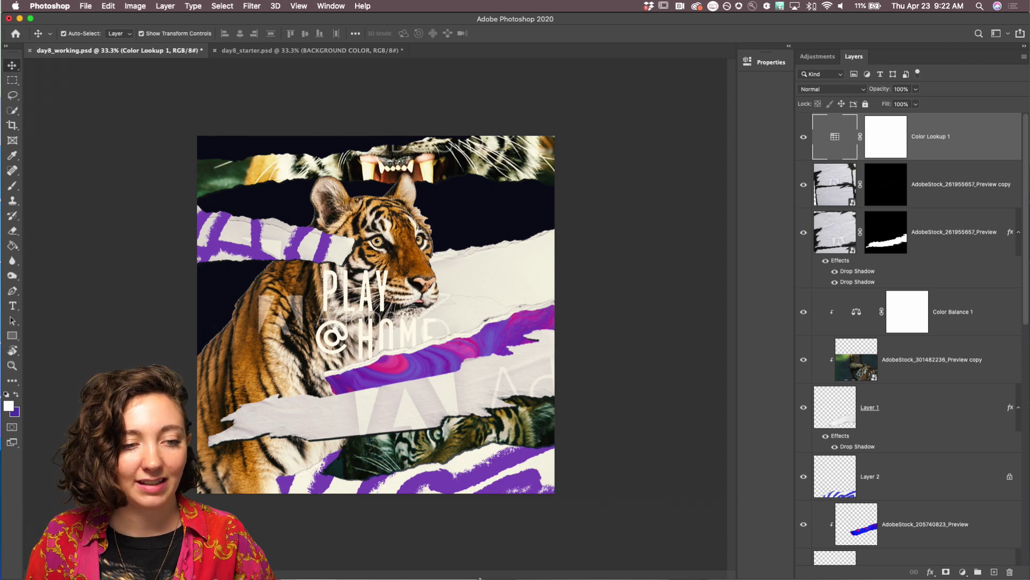
left_click(499, 556)
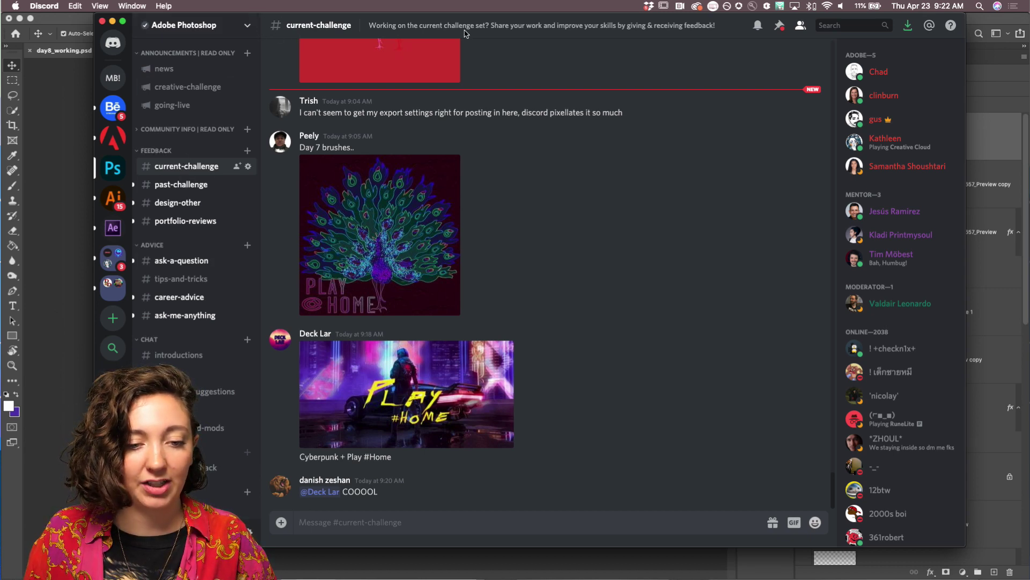
left_click_drag(464, 31, 510, 32)
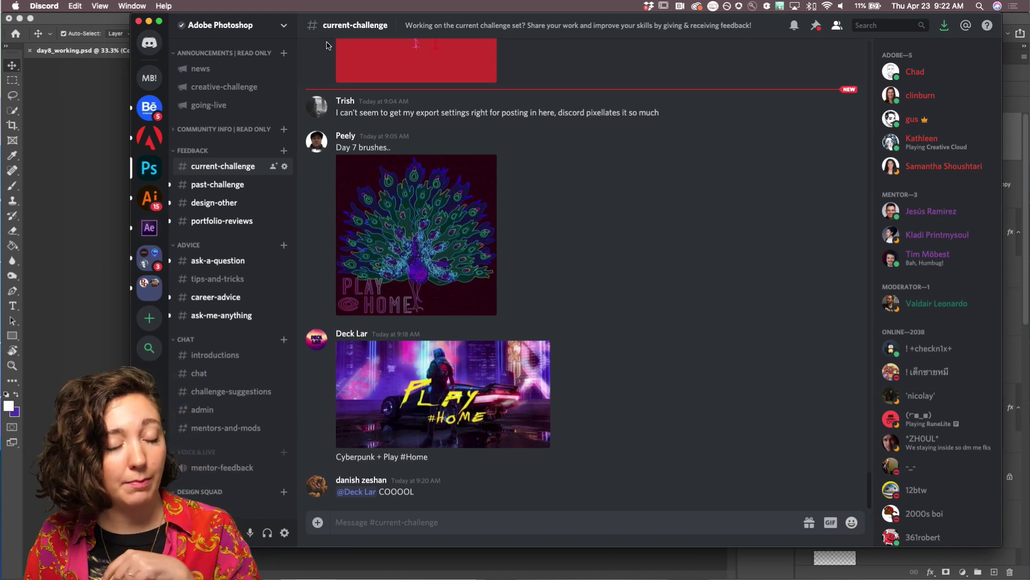
left_click(220, 185)
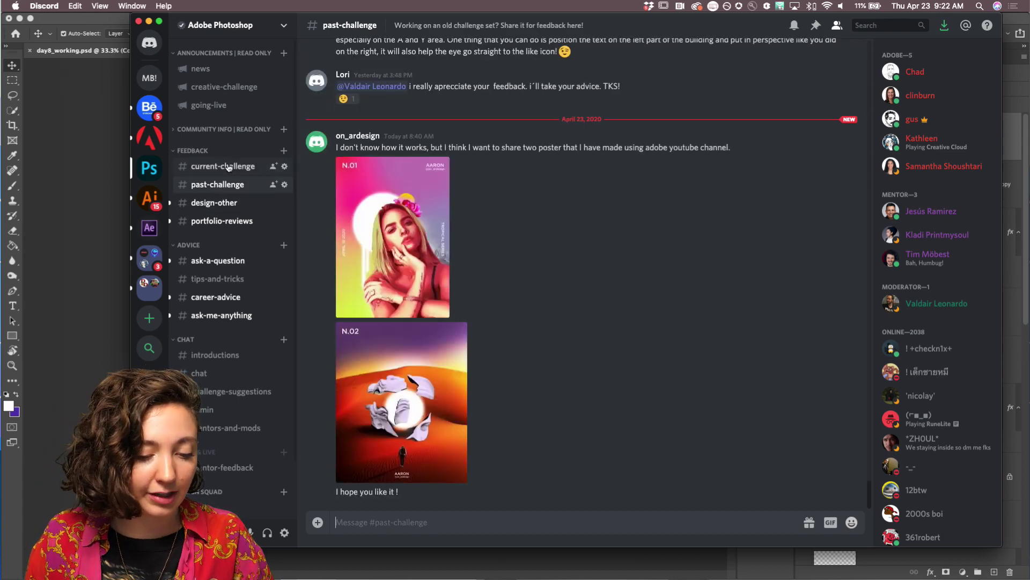
left_click(225, 166)
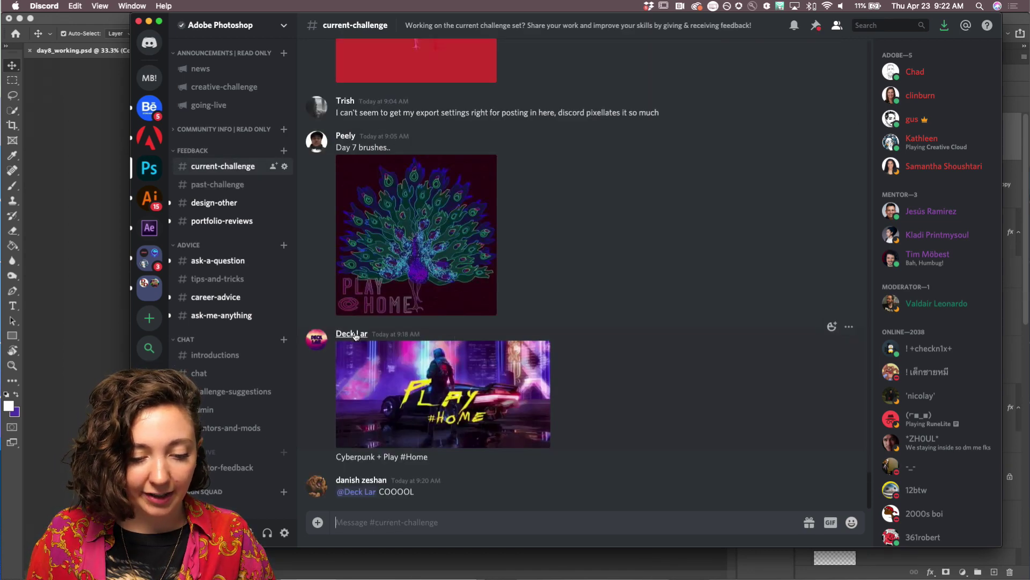
Examine enlarged views of the cyberpunk and peacock artworks posted in the current-challenge channel
left_click(467, 370)
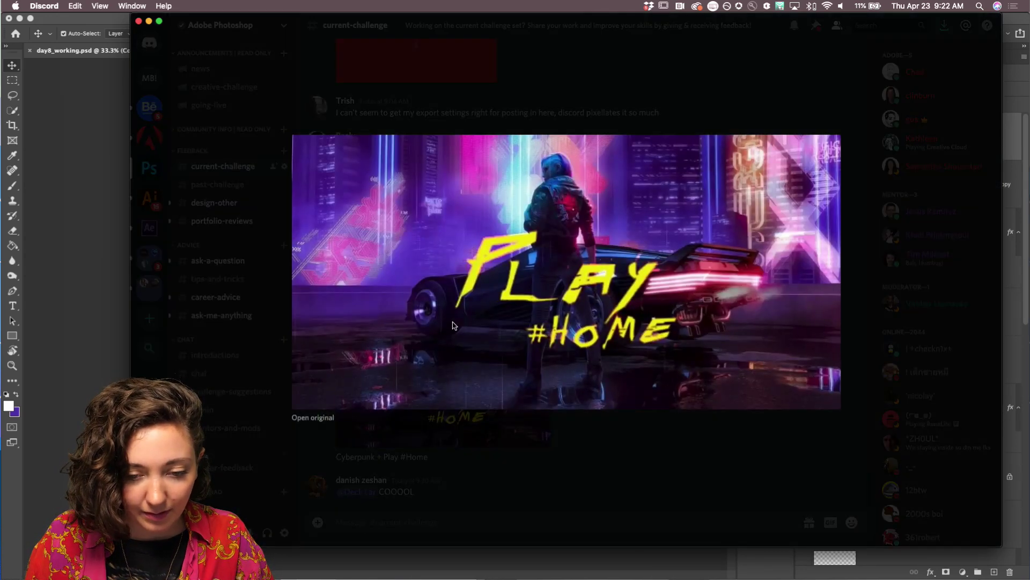
left_click(544, 448)
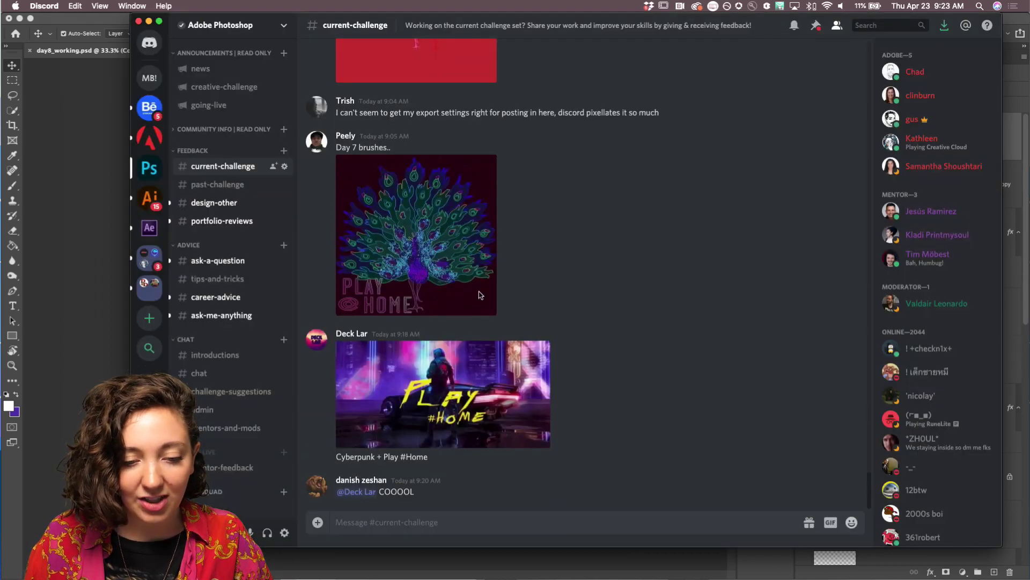
left_click(428, 232)
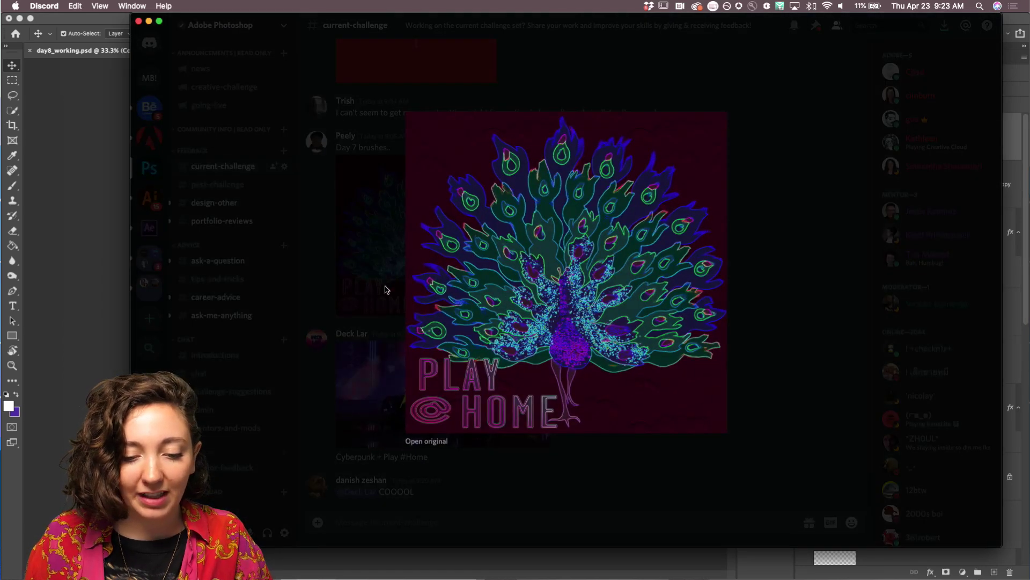
left_click(344, 262)
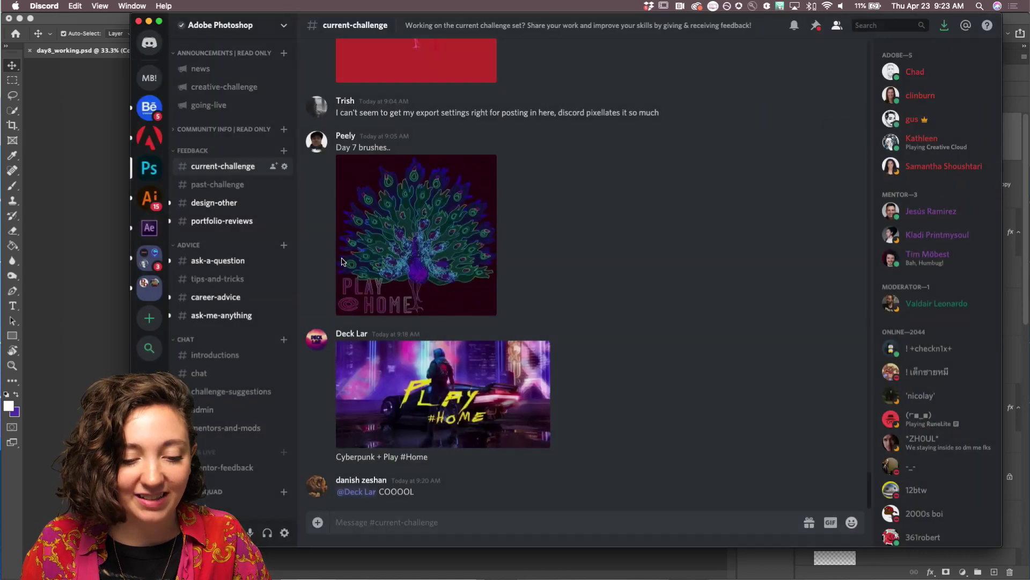
scroll(344, 262, "up", 3)
left_click(367, 229)
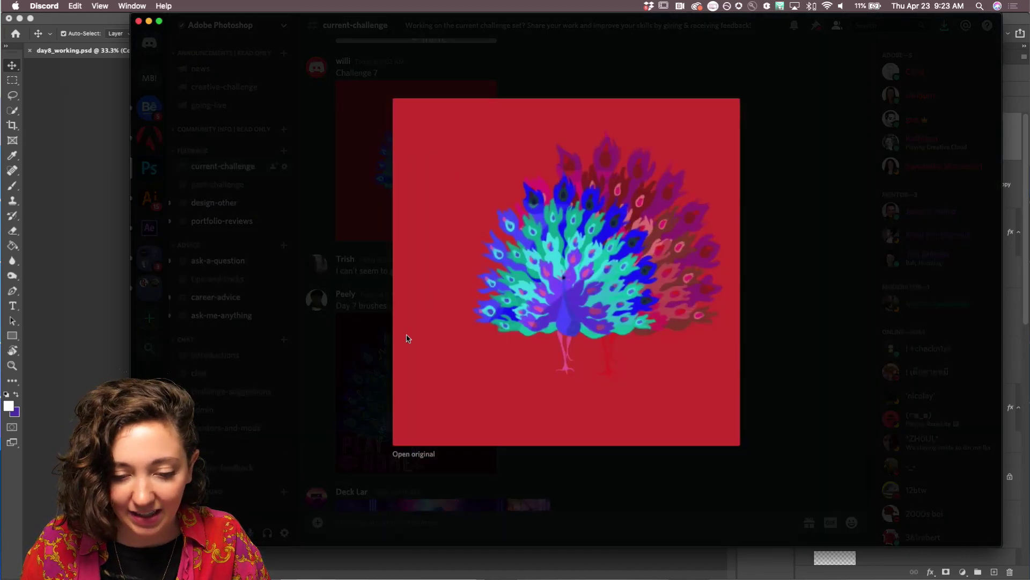
left_click(325, 197)
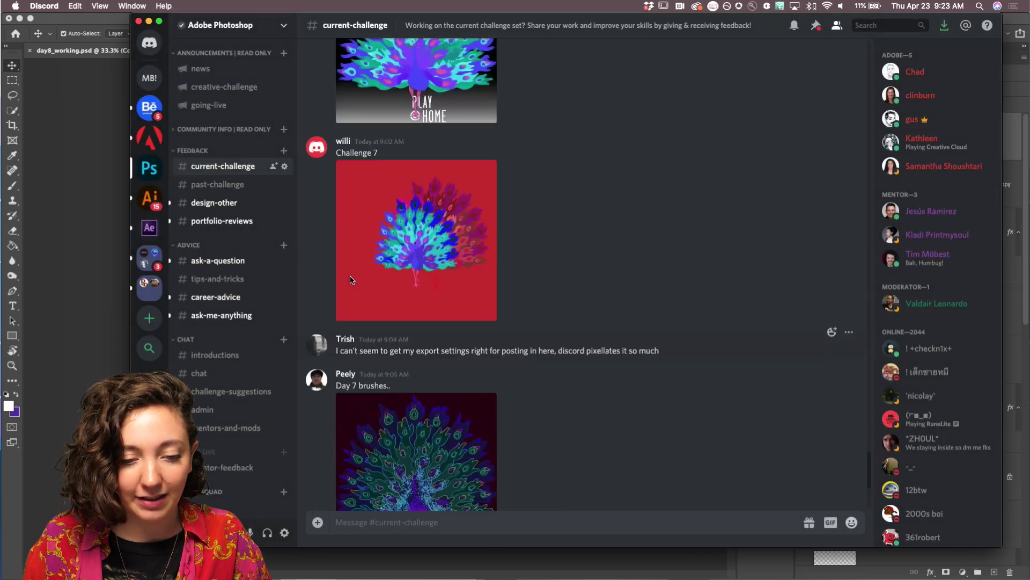
scroll(351, 279, "up", 3)
left_click(395, 210)
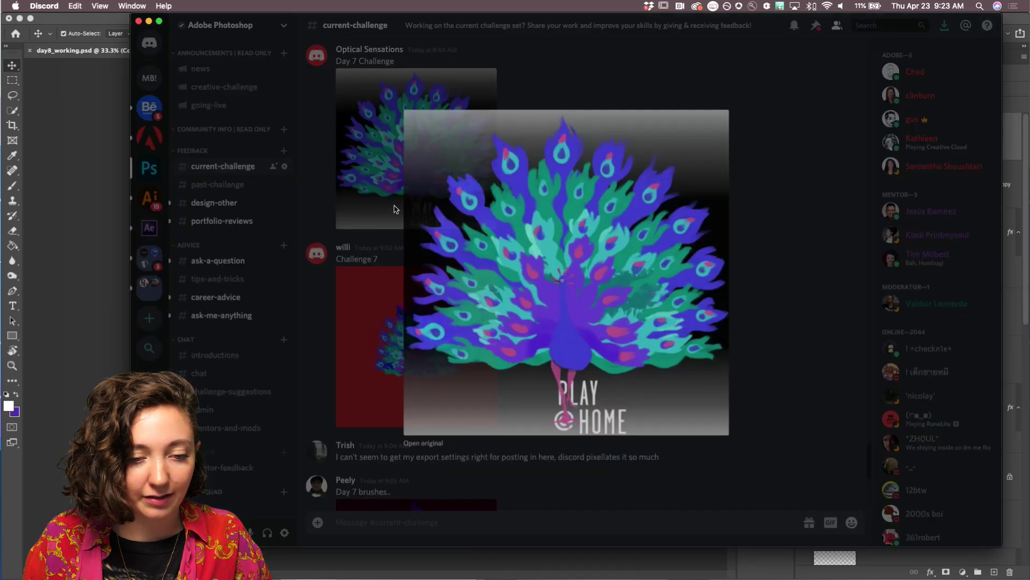
left_click(338, 327)
scroll(363, 369, "down", 3)
scroll(364, 369, "down", 4)
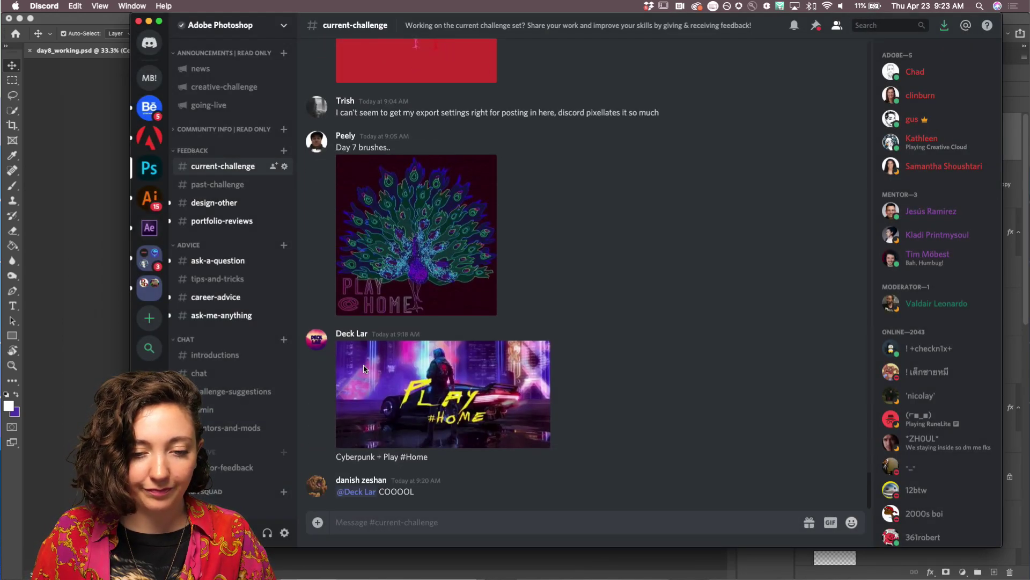
Attach day8_1stdraft.jpg from the DAY8 folder inside APRIL to a new message in the current-challenge channel
left_click(343, 525)
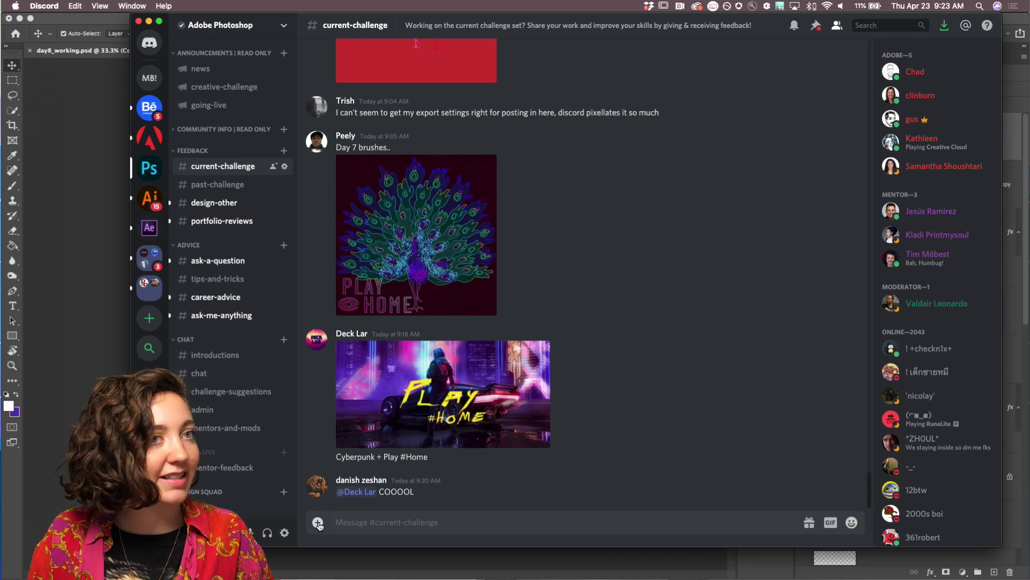
left_click(317, 523)
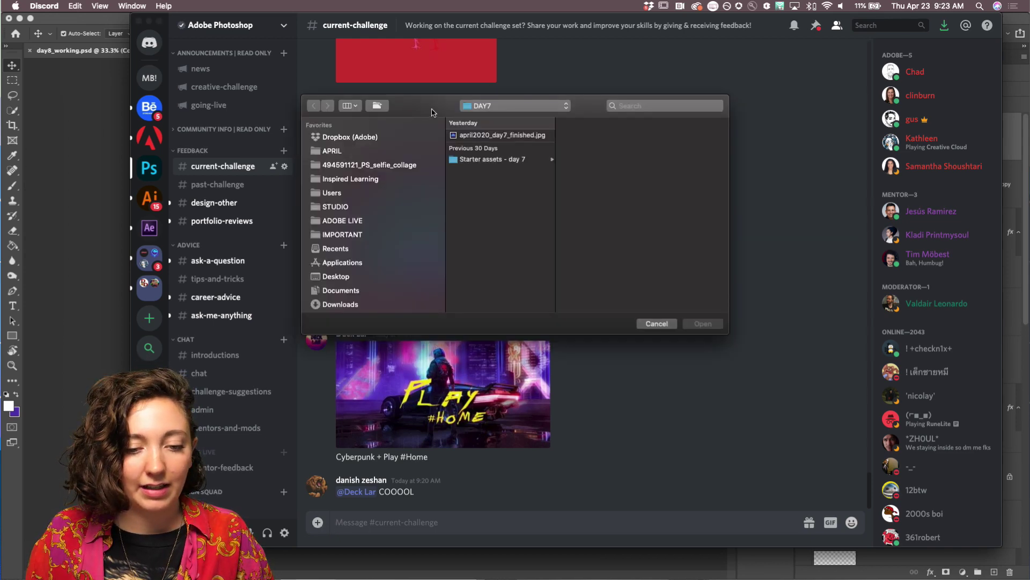
left_click_drag(432, 112, 443, 93)
left_click(514, 89)
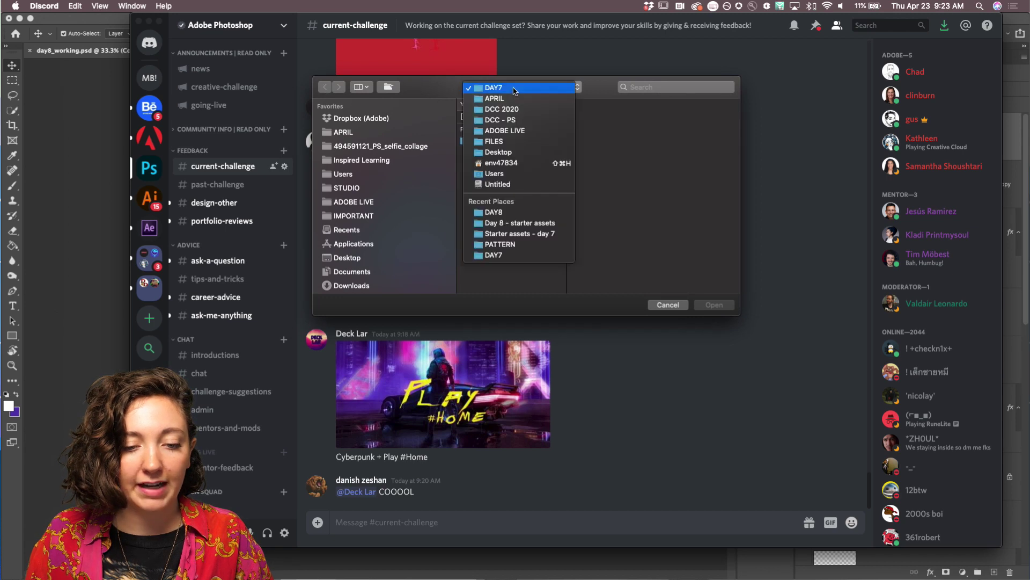
left_click(505, 98)
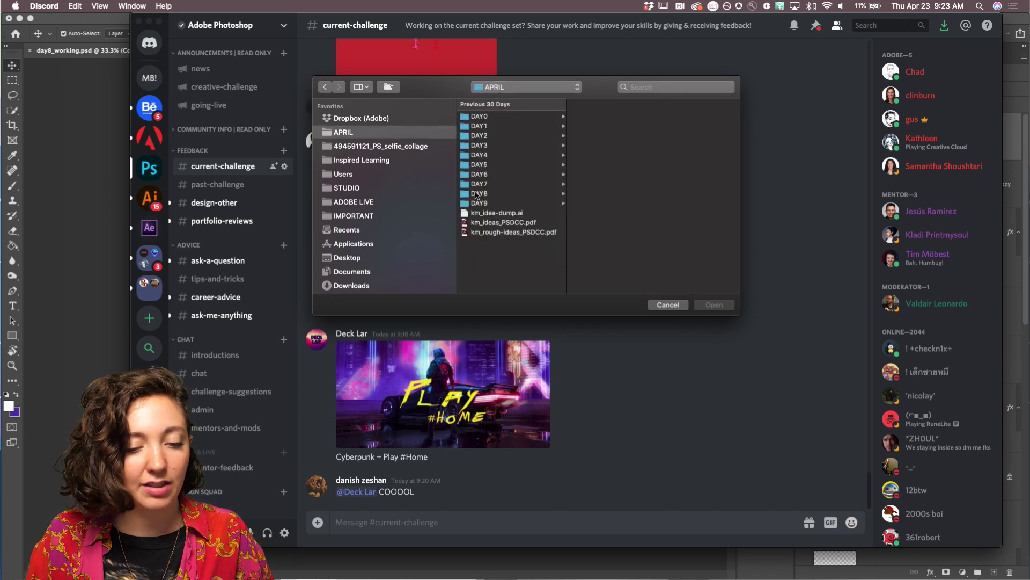
left_click(477, 193)
left_click(608, 116)
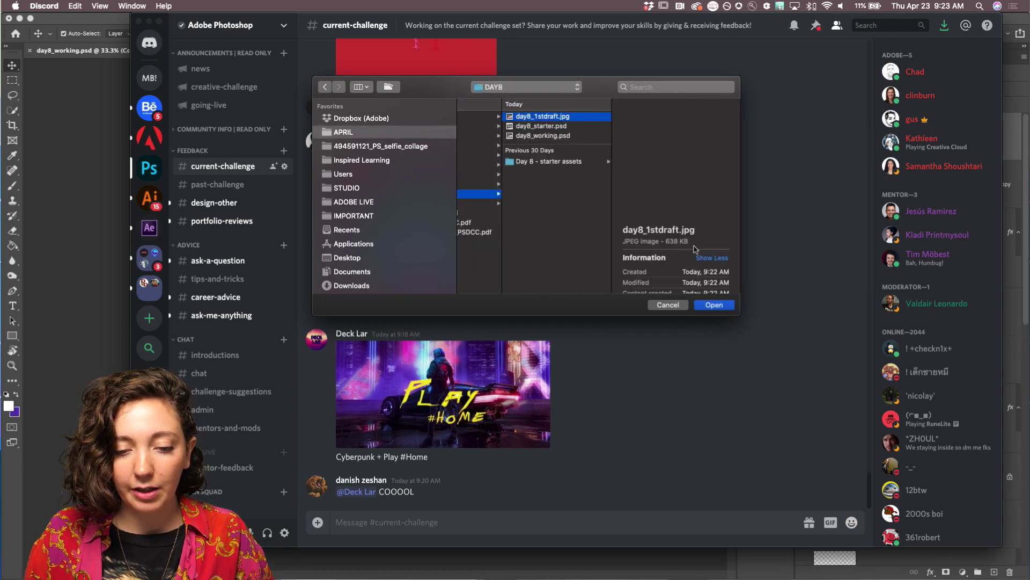
left_click(715, 304)
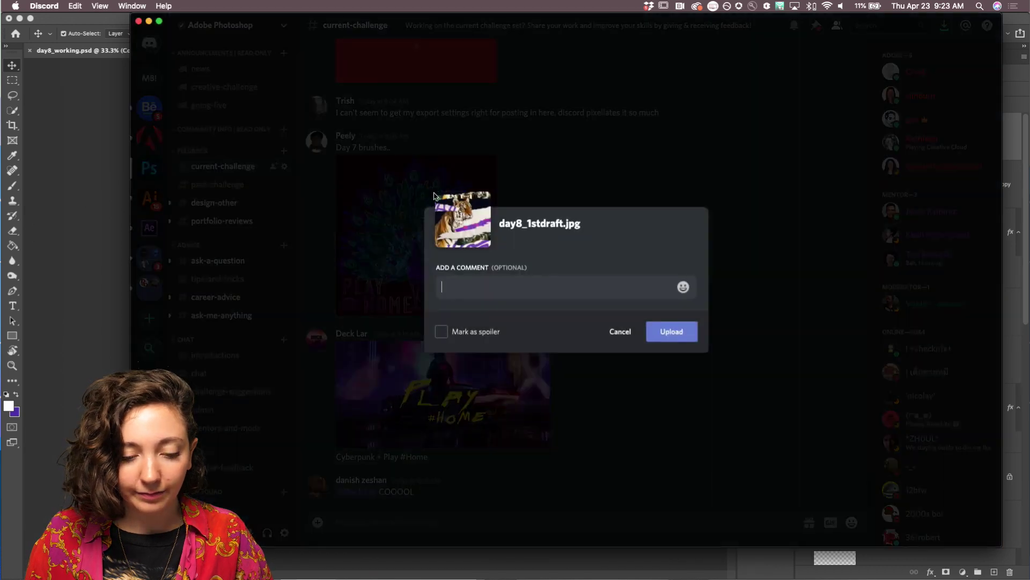
Upload the draft with a "Dear Client" comment inviting color feedback, promising 1 round of edits before the final, and signed with the sender's first name
type("Dear Client, here's my")
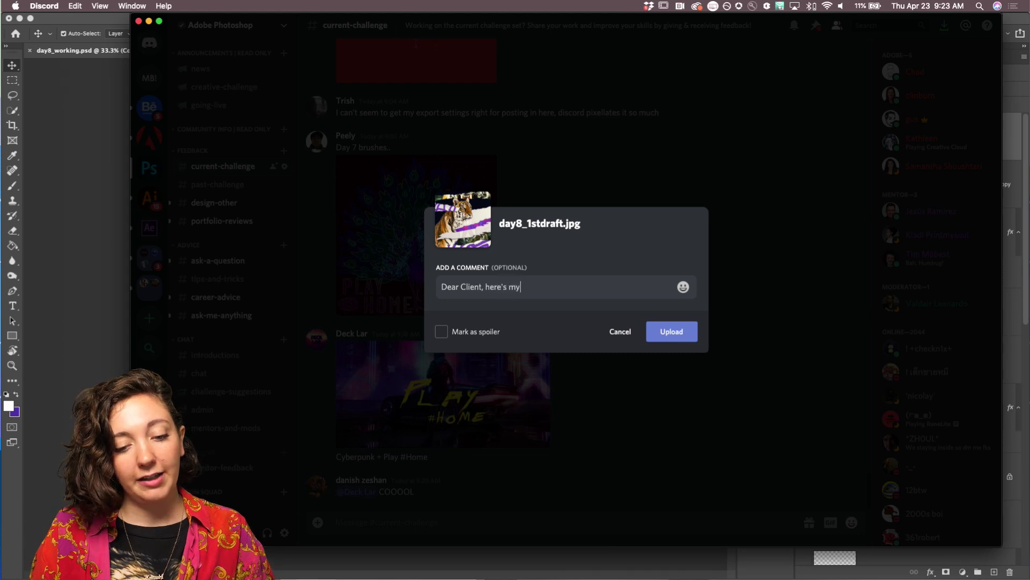
type(" first draft. If you enjo")
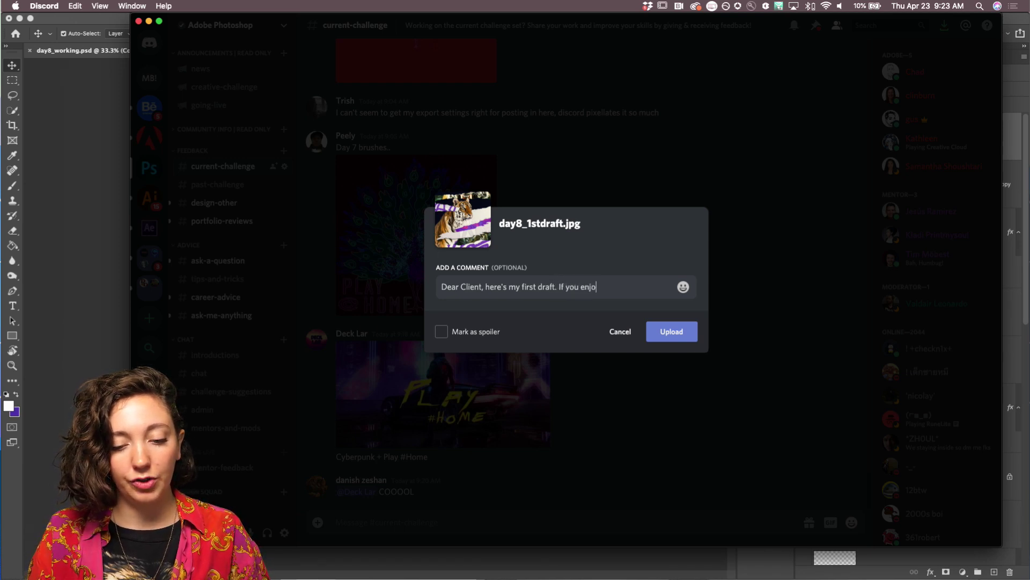
type("et me know. If you have feedback, I will make")
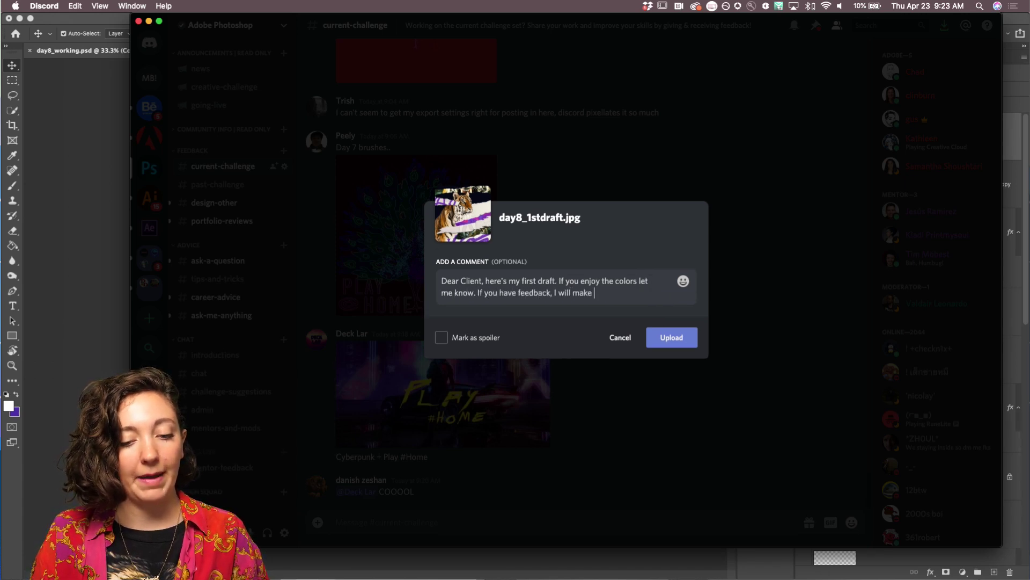
type(" 1 round of e")
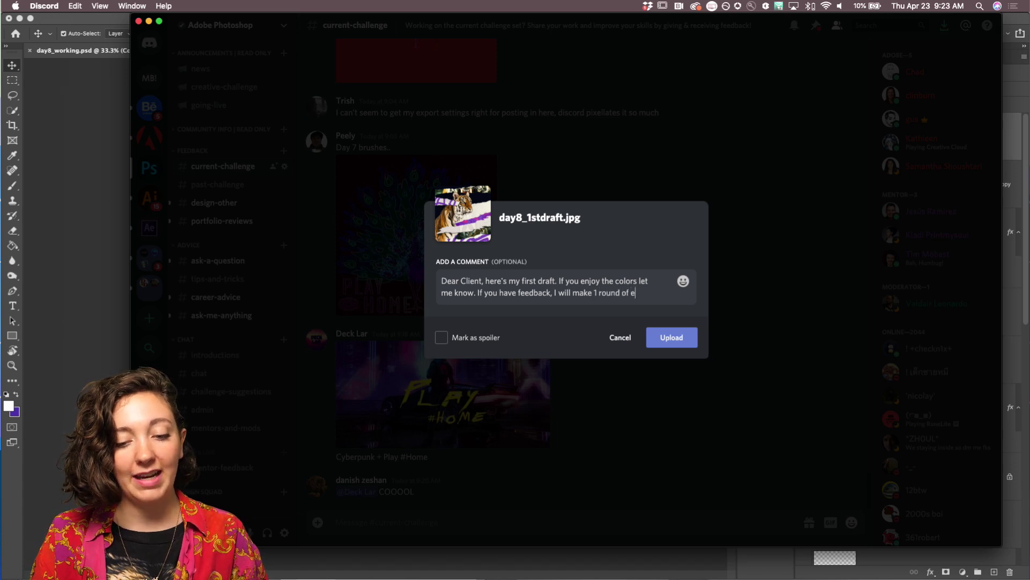
type("dits and then post the final. Sincerely, Kathleen")
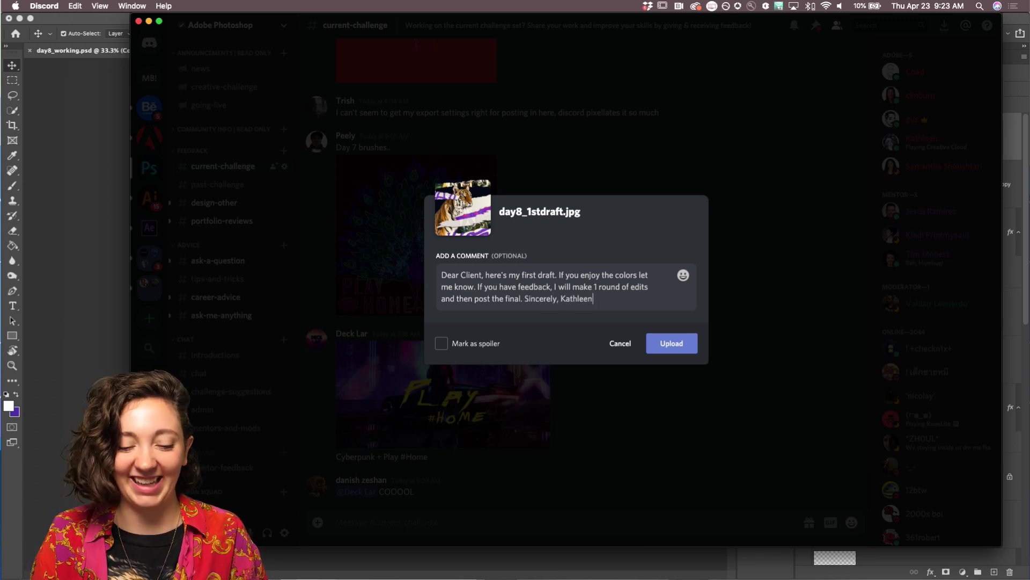
left_click(675, 349)
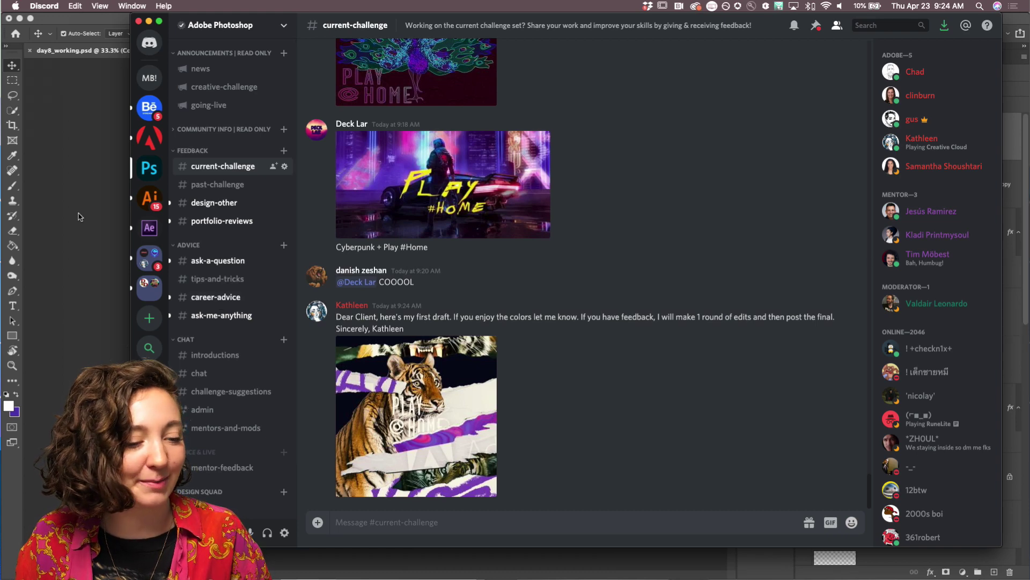
Switch to Chrome and bring up the Adobe Live Schedule on Behance's Adobe Live page
left_click(62, 221)
left_click(230, 556)
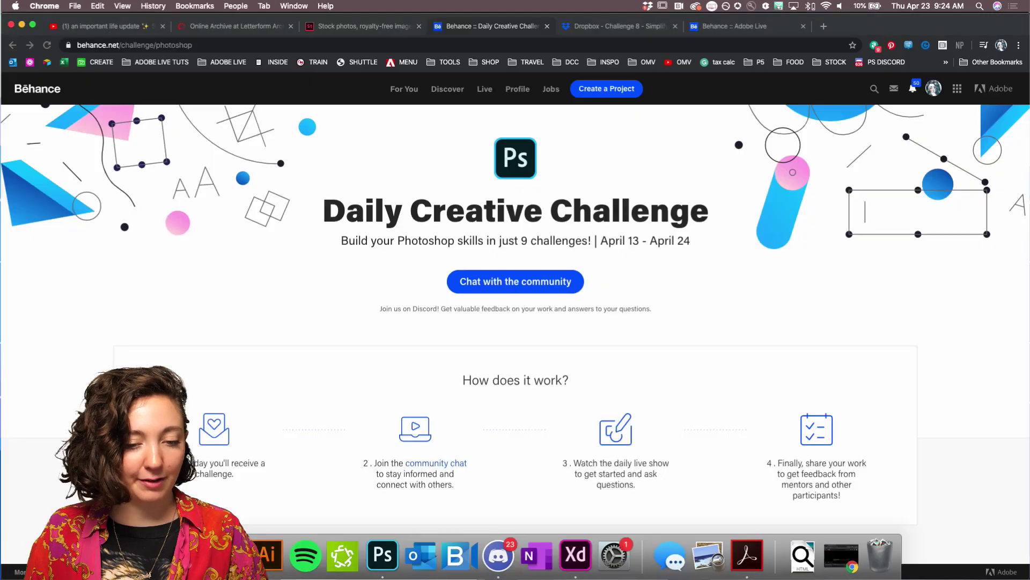
left_click(735, 27)
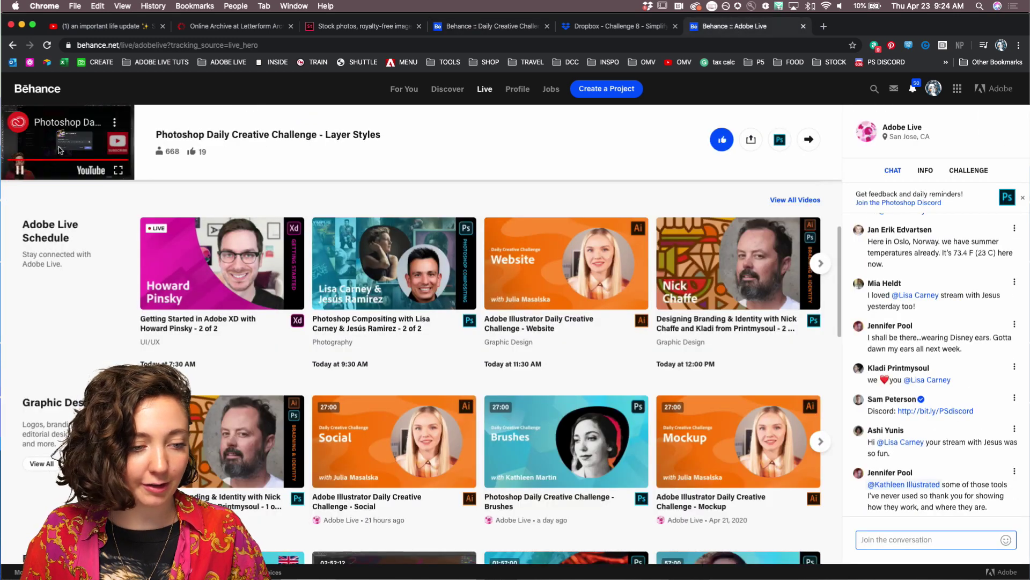
scroll(121, 214, "down", 1)
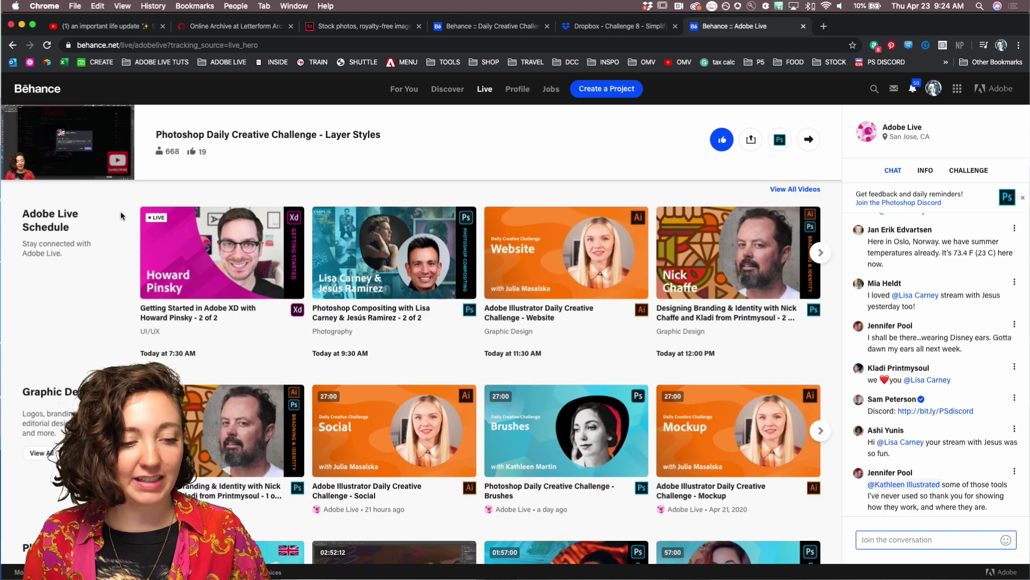
scroll(120, 210, "up", 2)
scroll(122, 216, "down", 6)
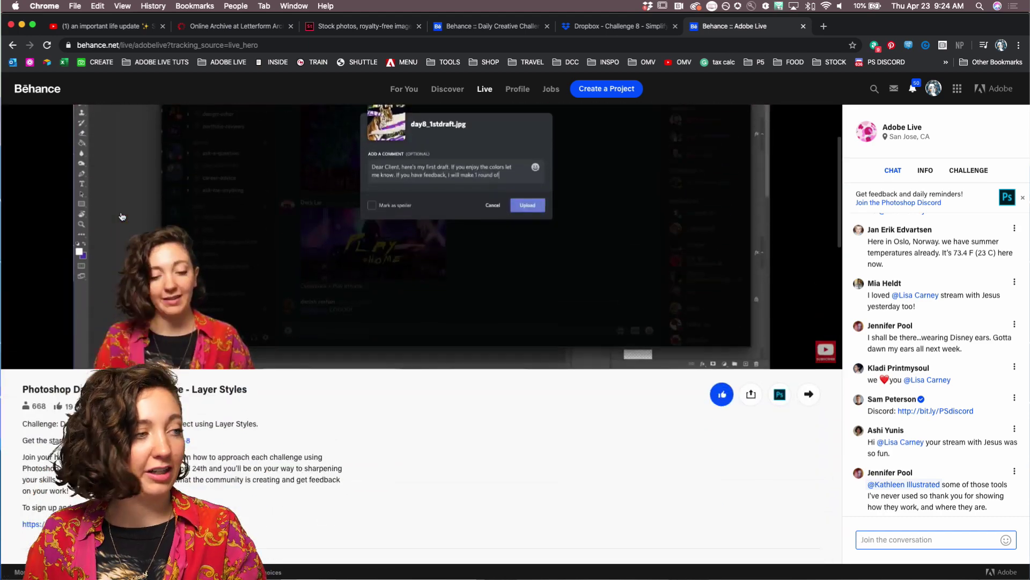
scroll(122, 217, "down", 2)
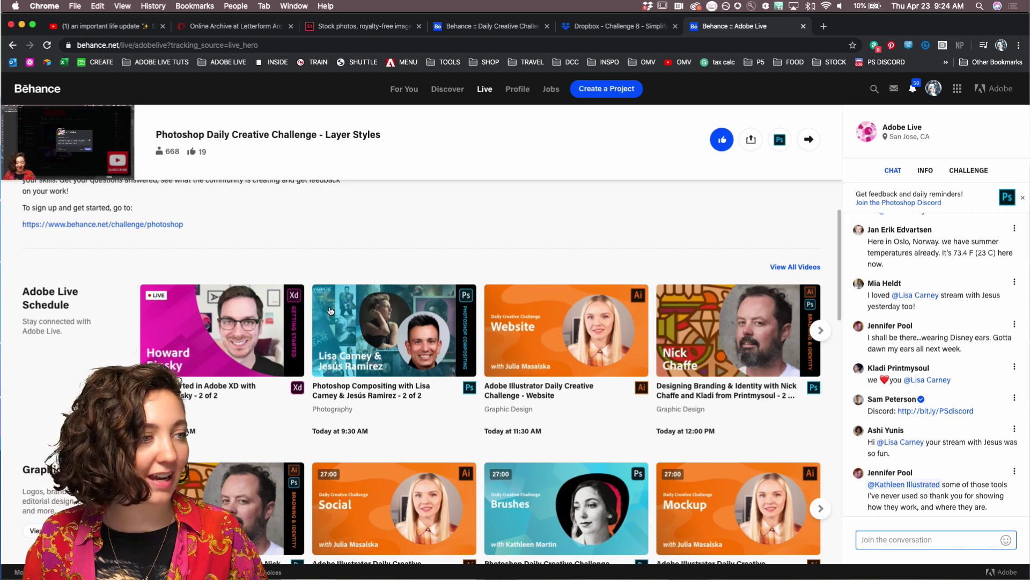
Look through the upcoming streams in the Adobe Live Schedule as far as tomorrow's sessions and go back toward today's
left_click_drag(26, 291, 75, 318)
left_click(75, 318)
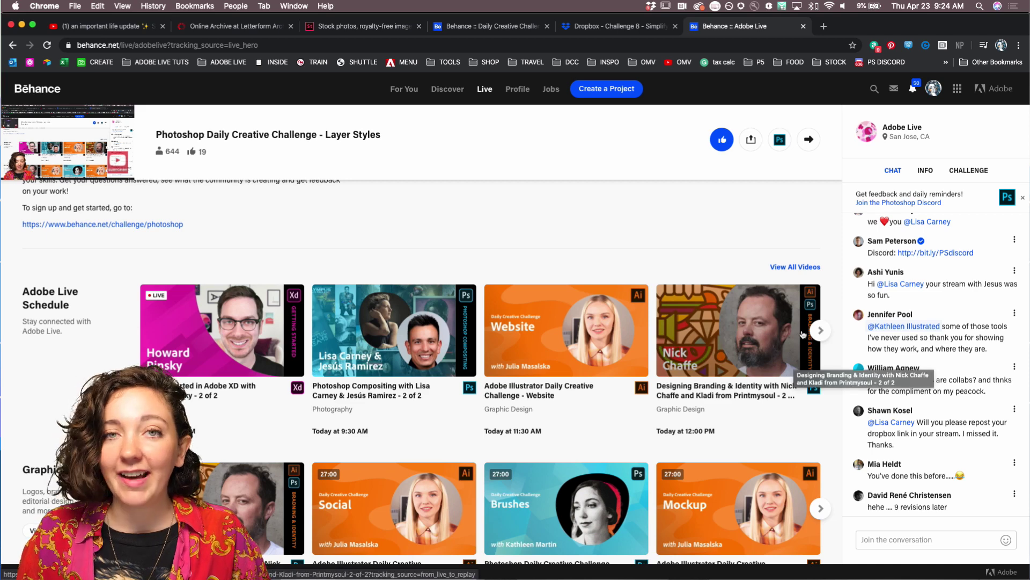
left_click(820, 330)
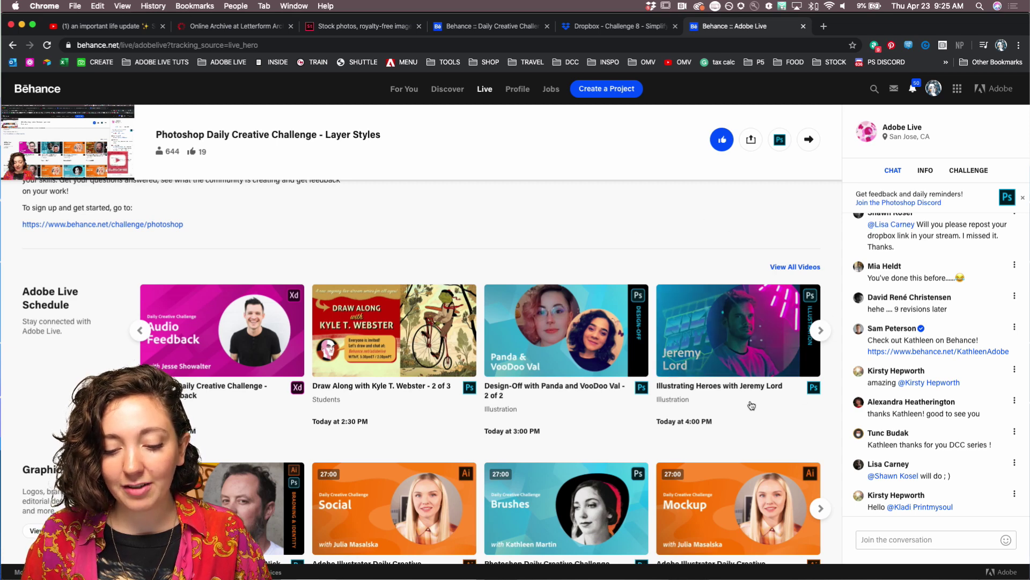
left_click(821, 330)
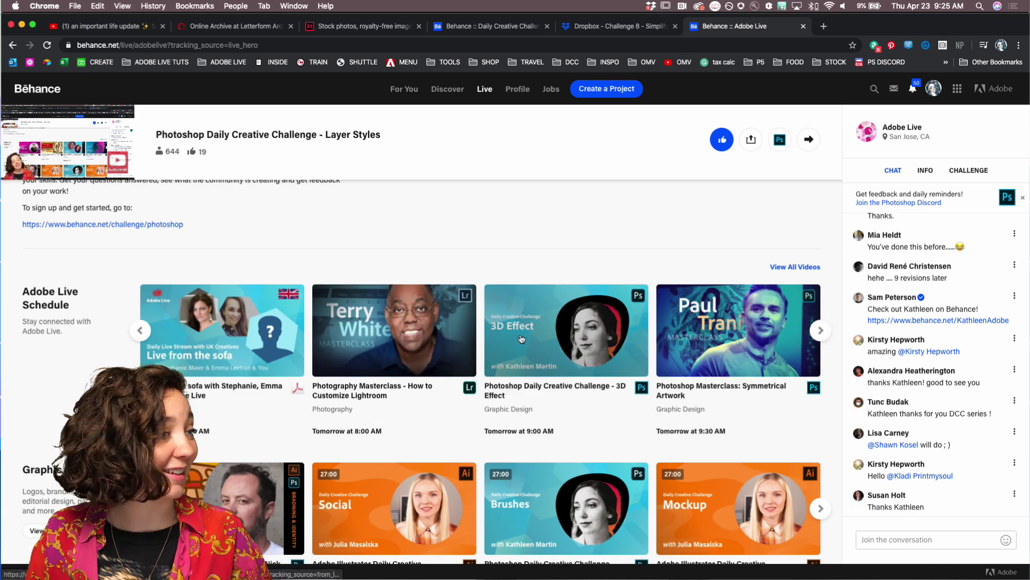
left_click(141, 331)
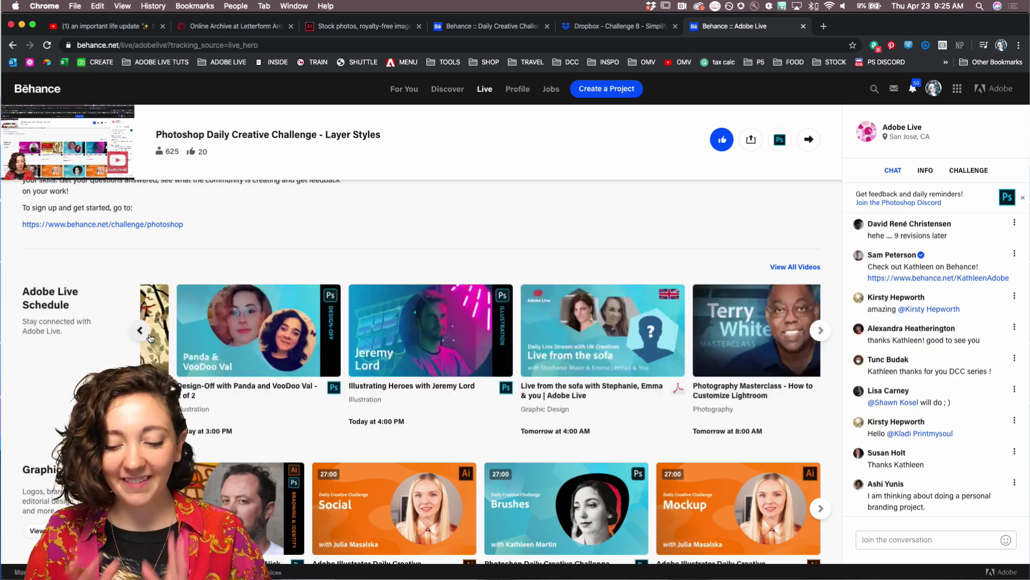